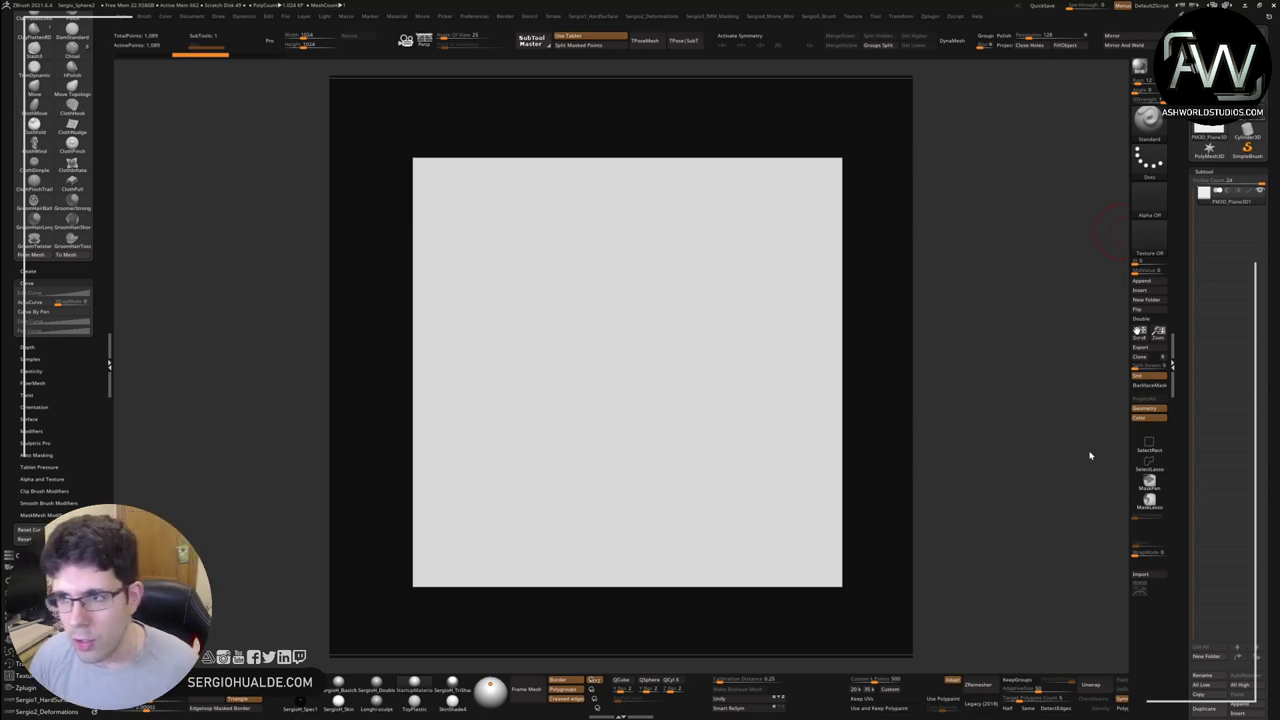
Step: Load the Plane3D mesh as the current subtool
mouse_move(791, 317)
right_down()
mouse_move(720, 337)
mouse_move(743, 325)
mouse_move(706, 300)
mouse_move(706, 323)
mouse_move(697, 317)
right_up()
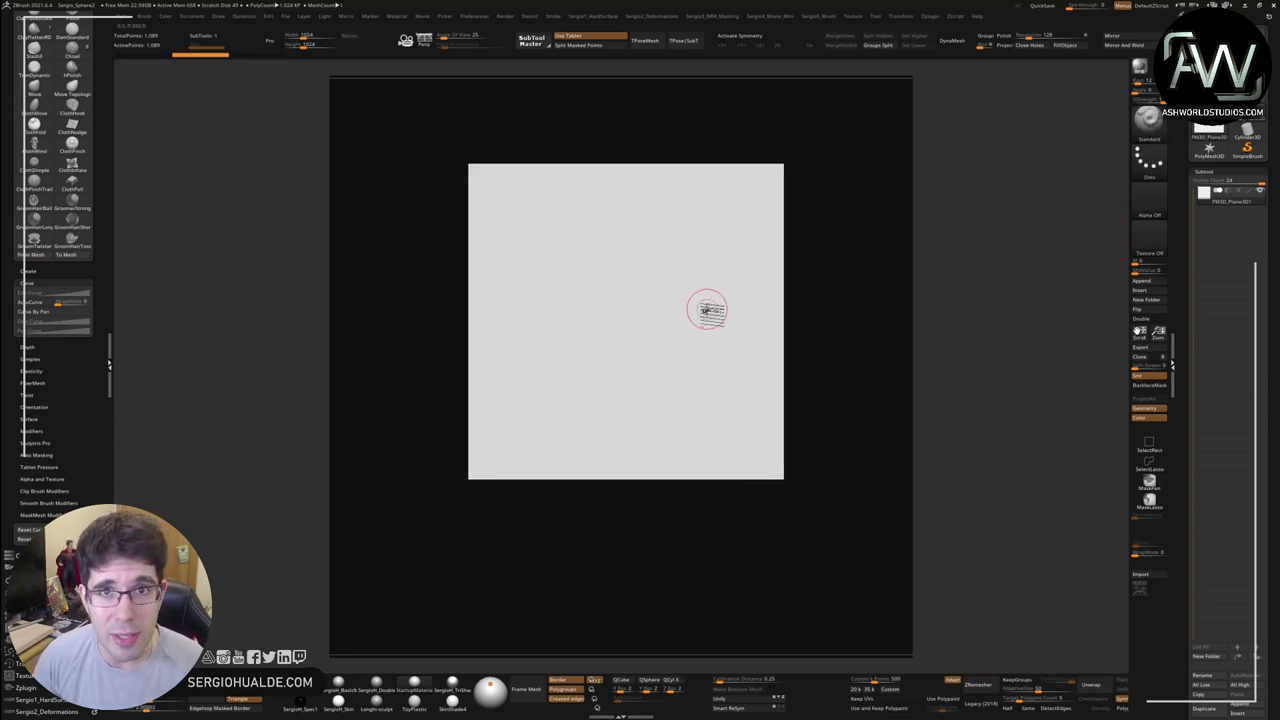
click(1141, 281)
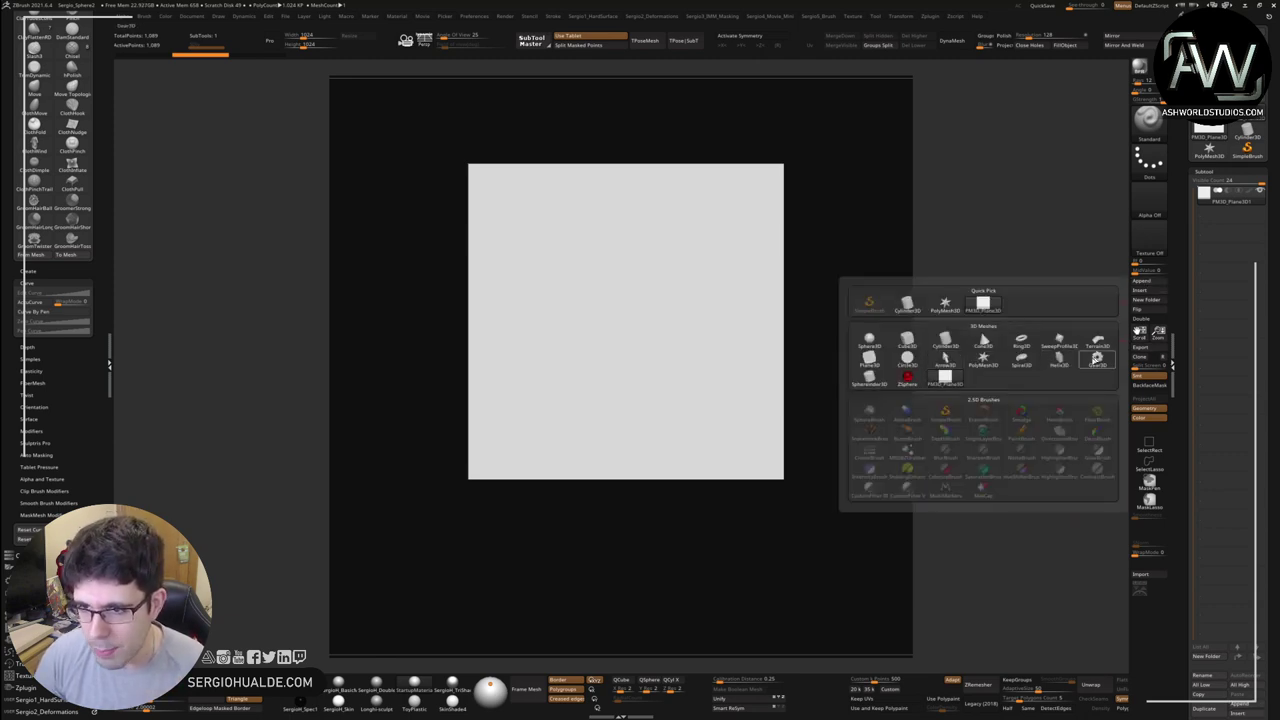
click(870, 362)
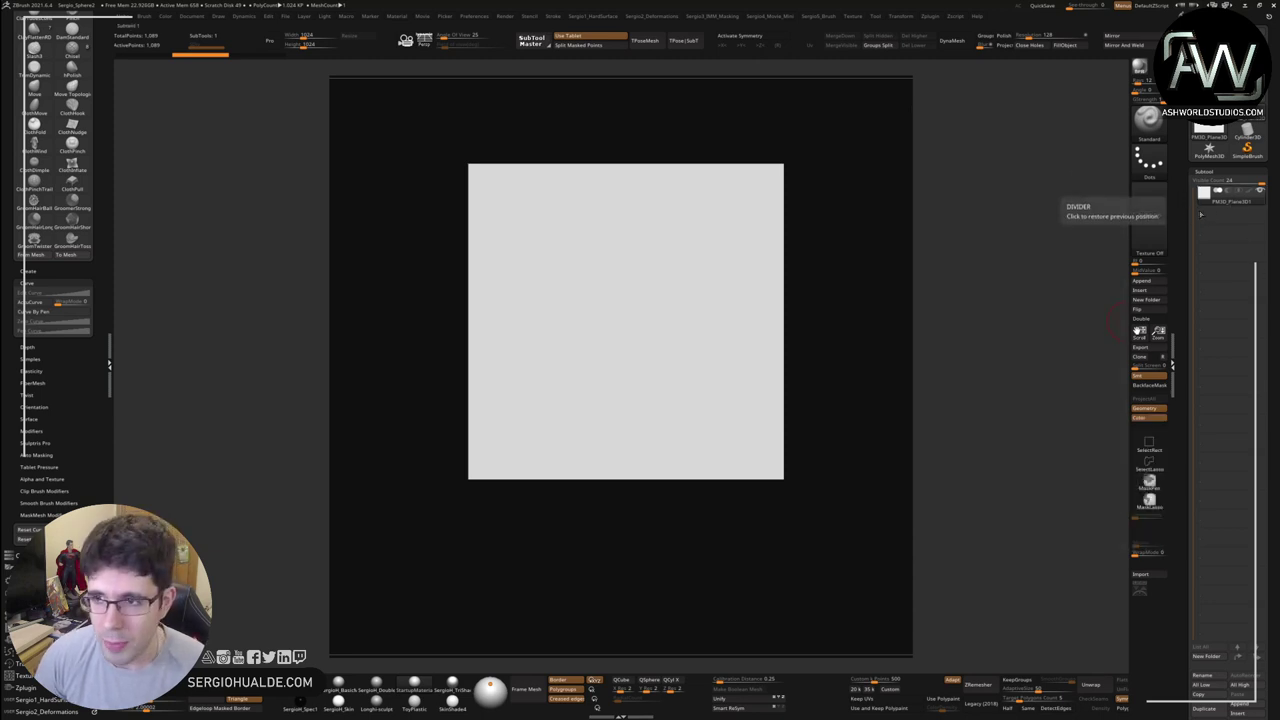
Step: Rename the plane subtool to 'base' and reposition it in the view
click(1140, 330)
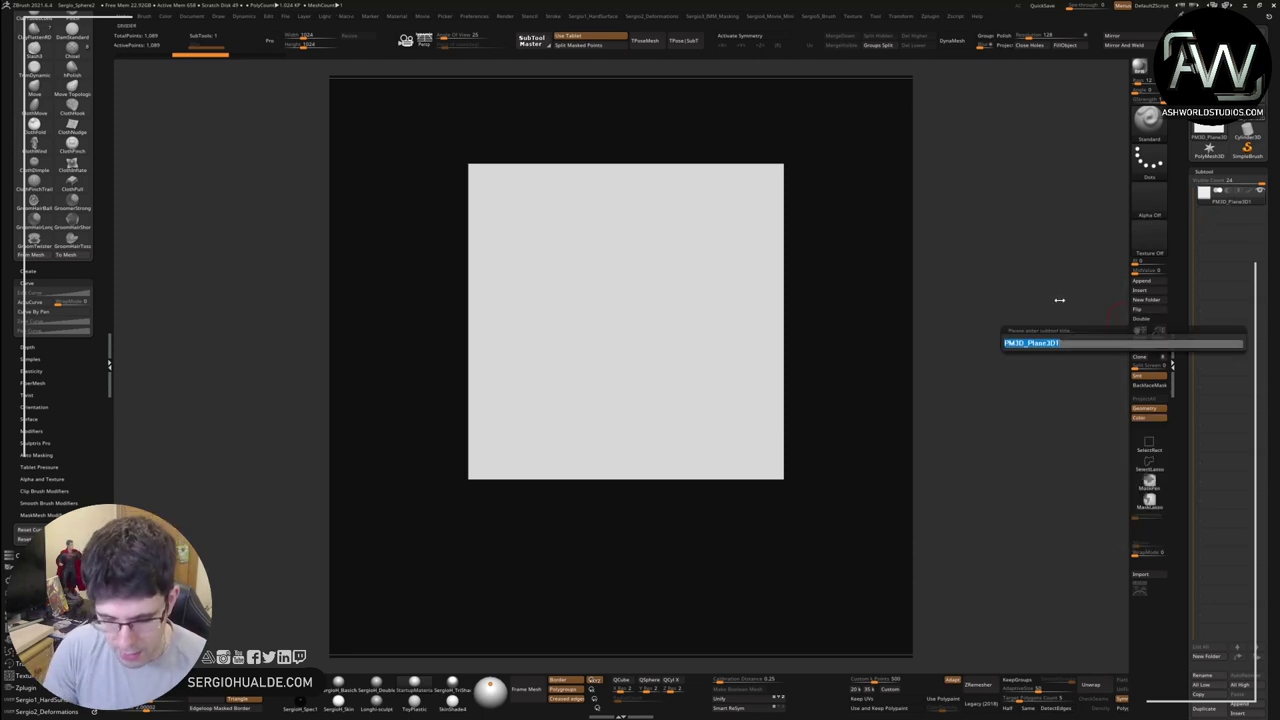
text(base)
key(Return)
alt+right_drag(696, 323, 731, 354)
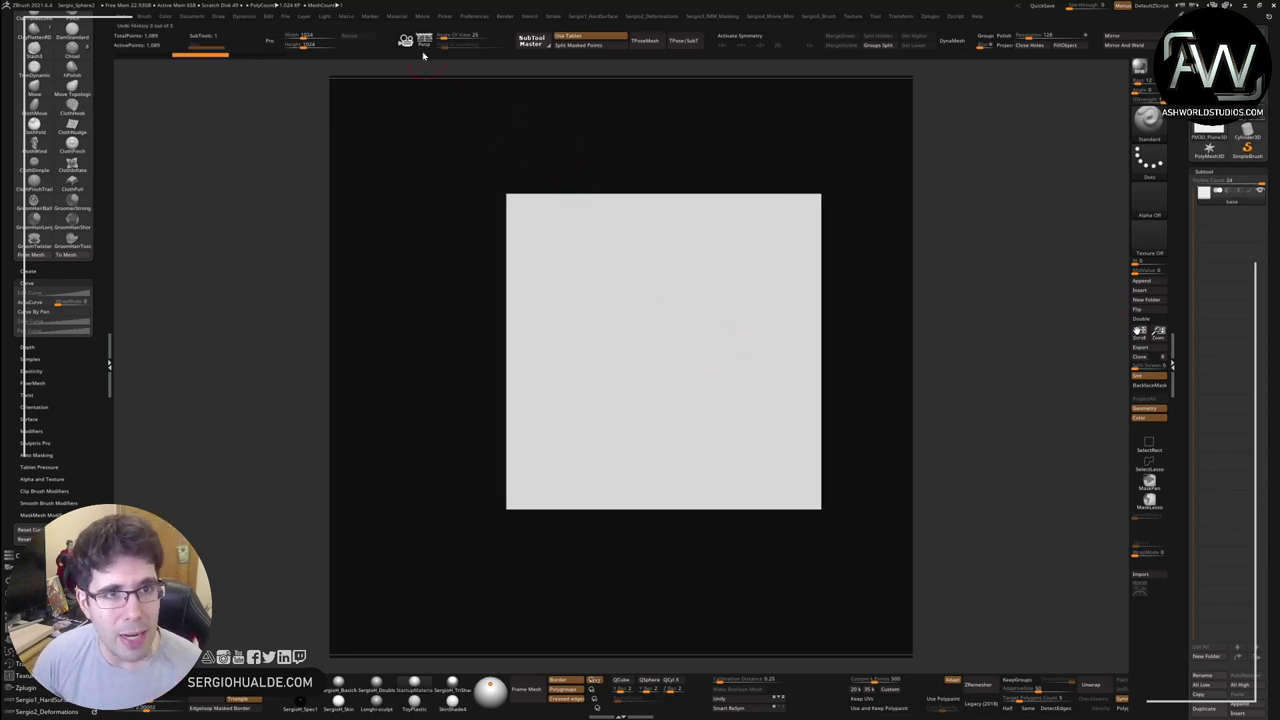
Step: Toggle perspective distortion on and off, leaving it off
click(199, 17)
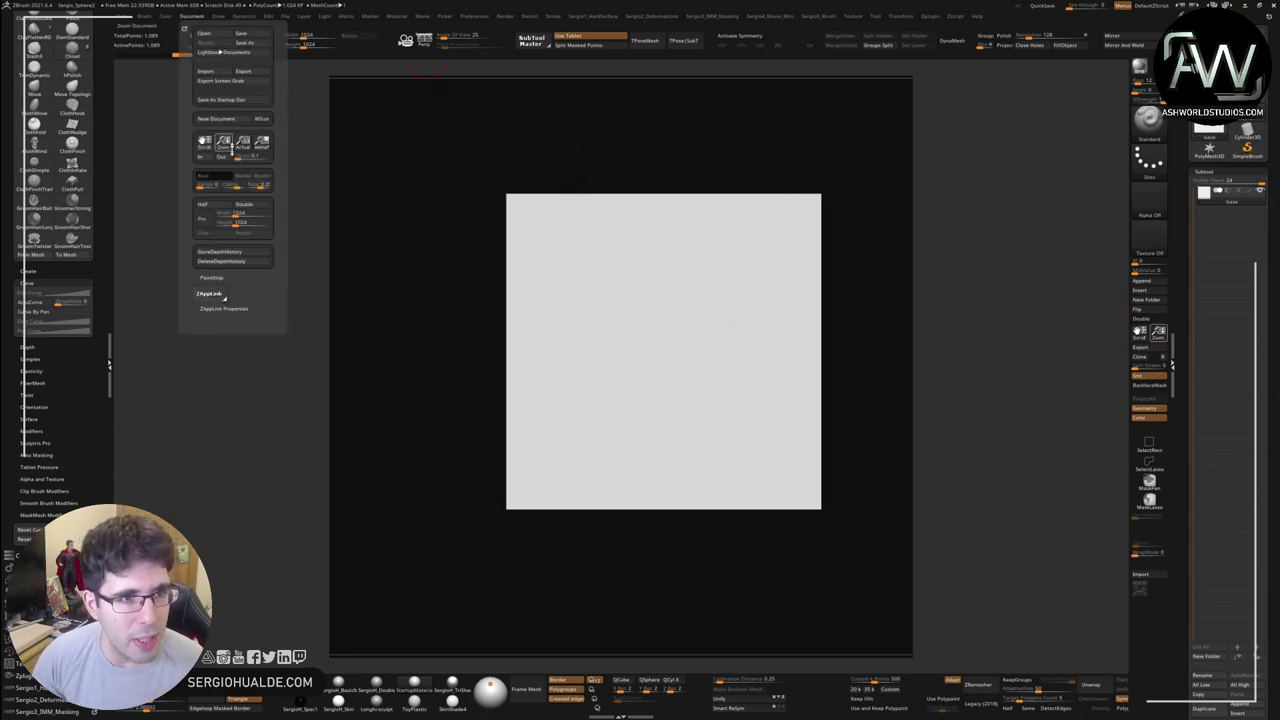
click(218, 17)
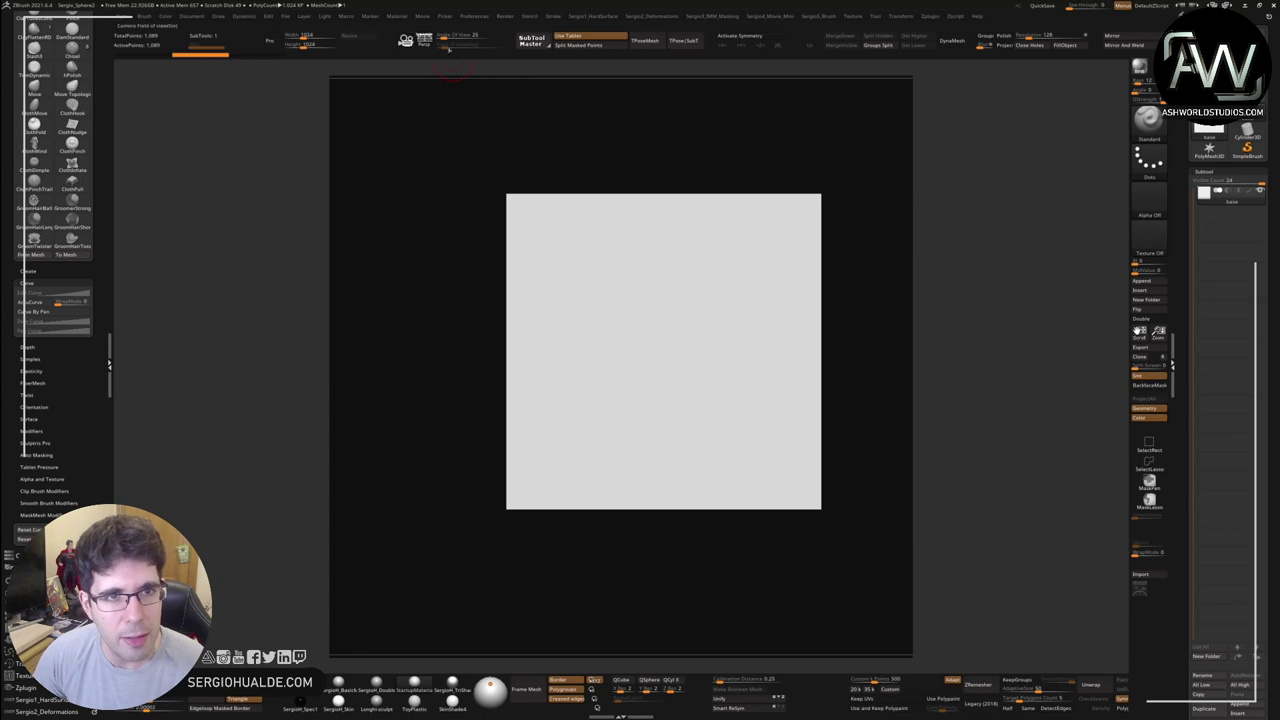
click(424, 40)
click(424, 40)
click(424, 40)
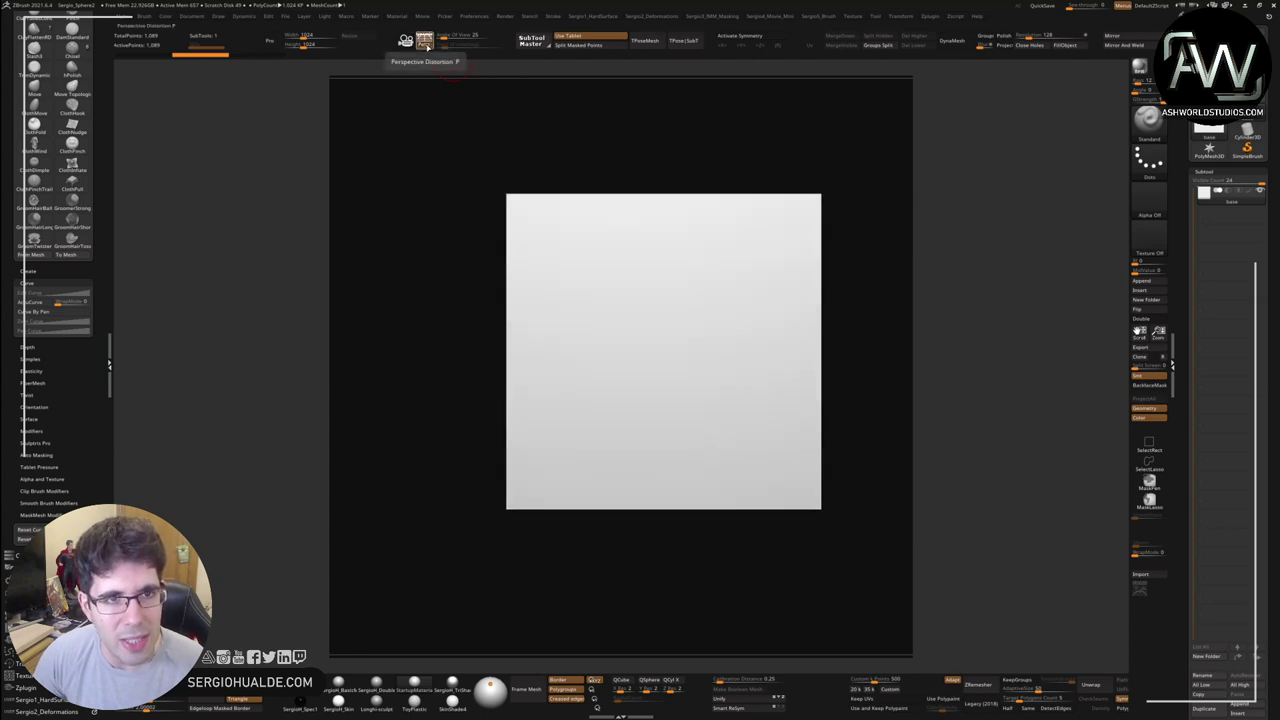
click(425, 42)
click(425, 42)
click(425, 42)
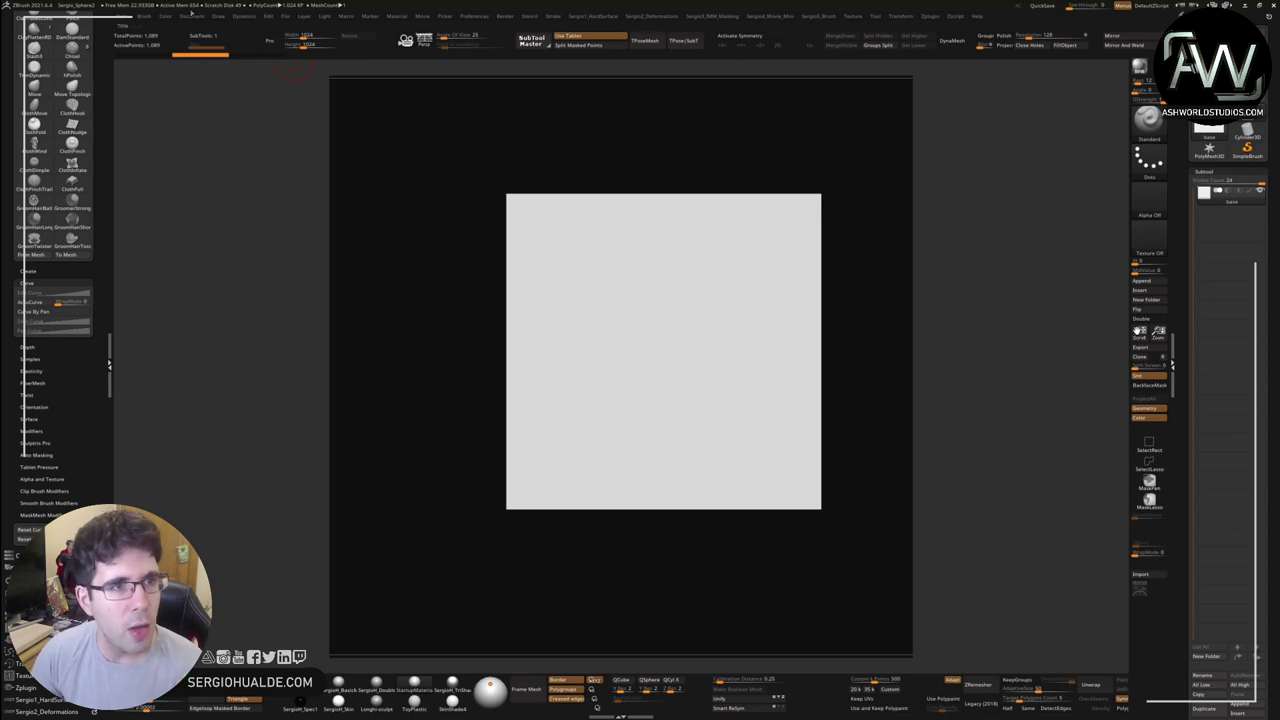
Step: Set the document width to 2048 with proportions unlocked, and resize the document
click(191, 20)
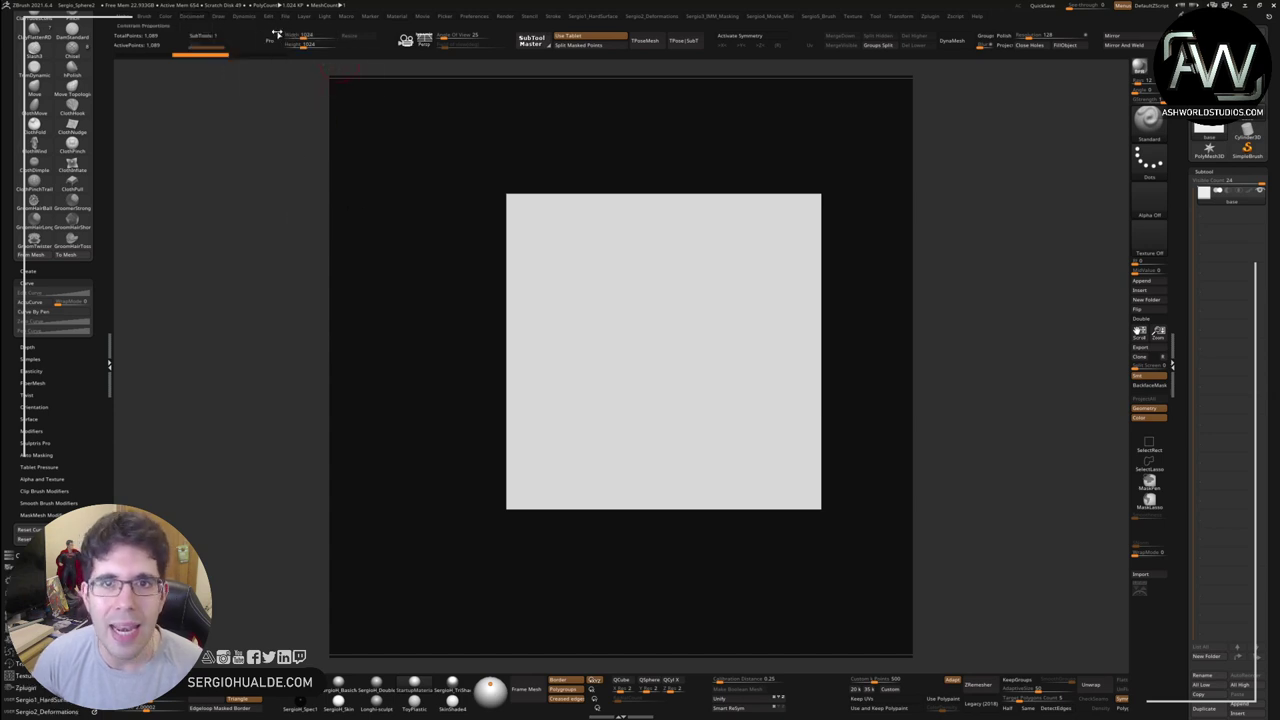
click(271, 43)
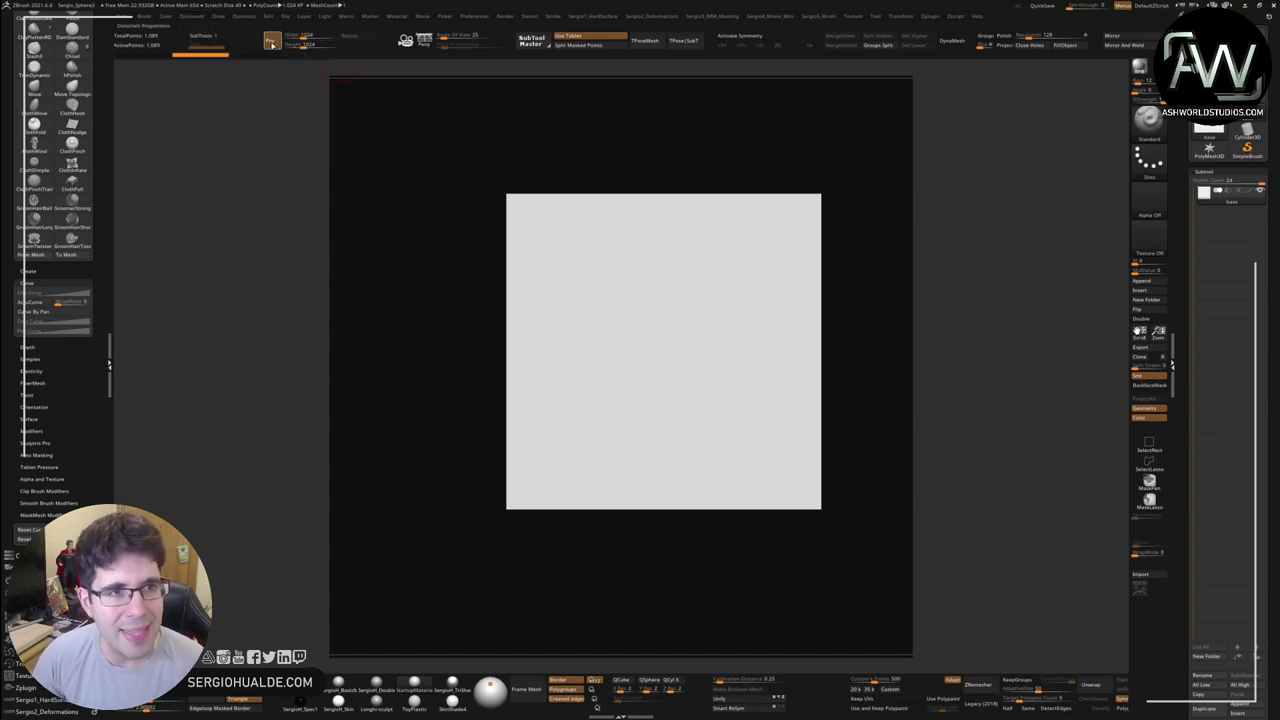
click(277, 43)
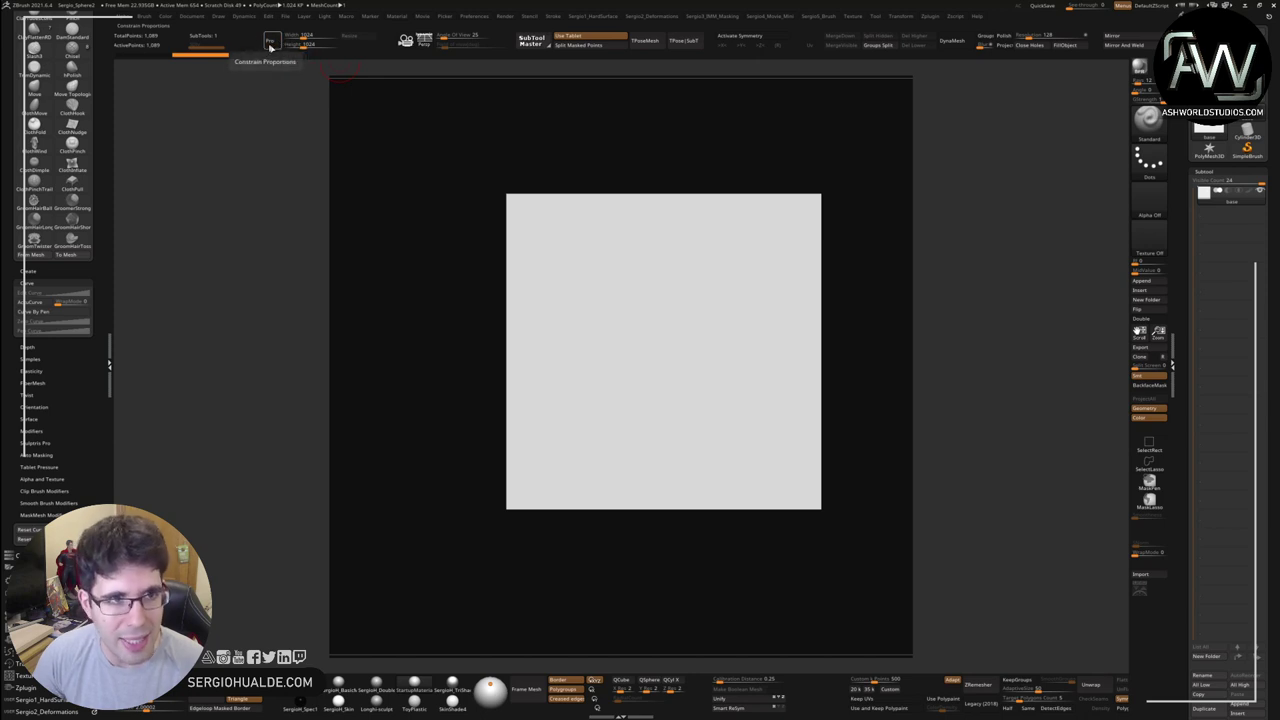
drag(316, 37, 370, 71)
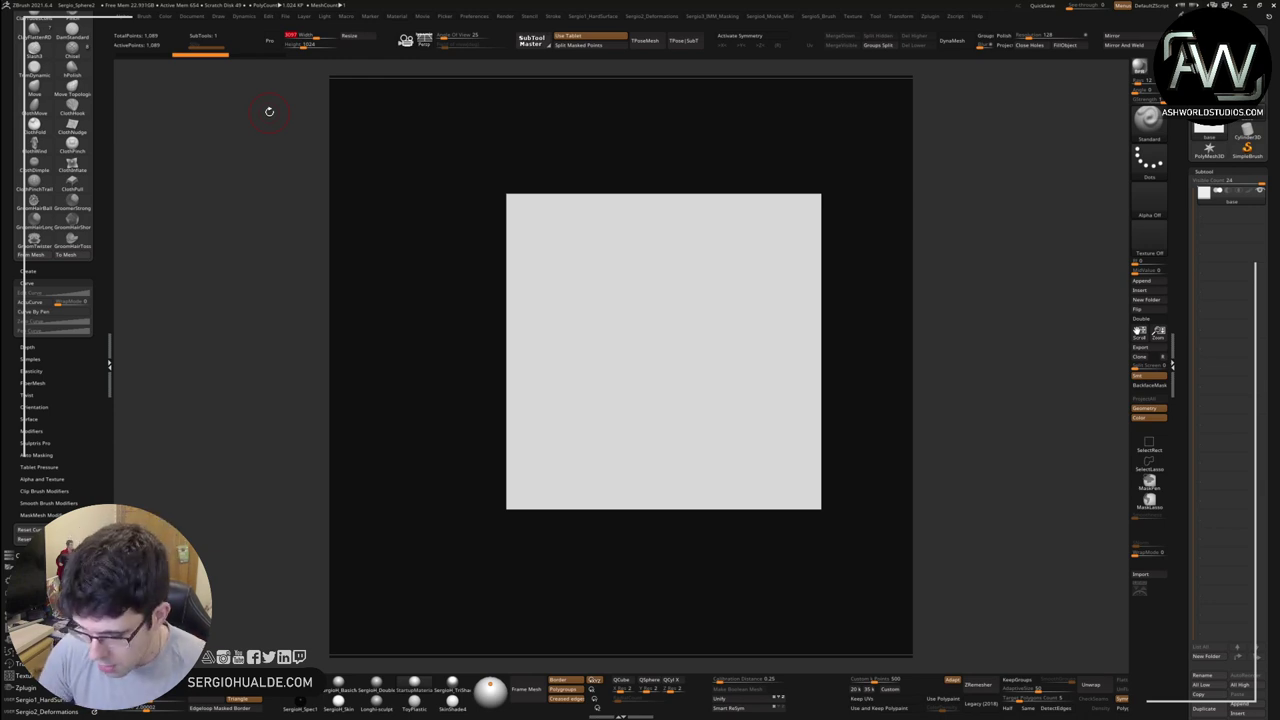
text(28)
key(Return)
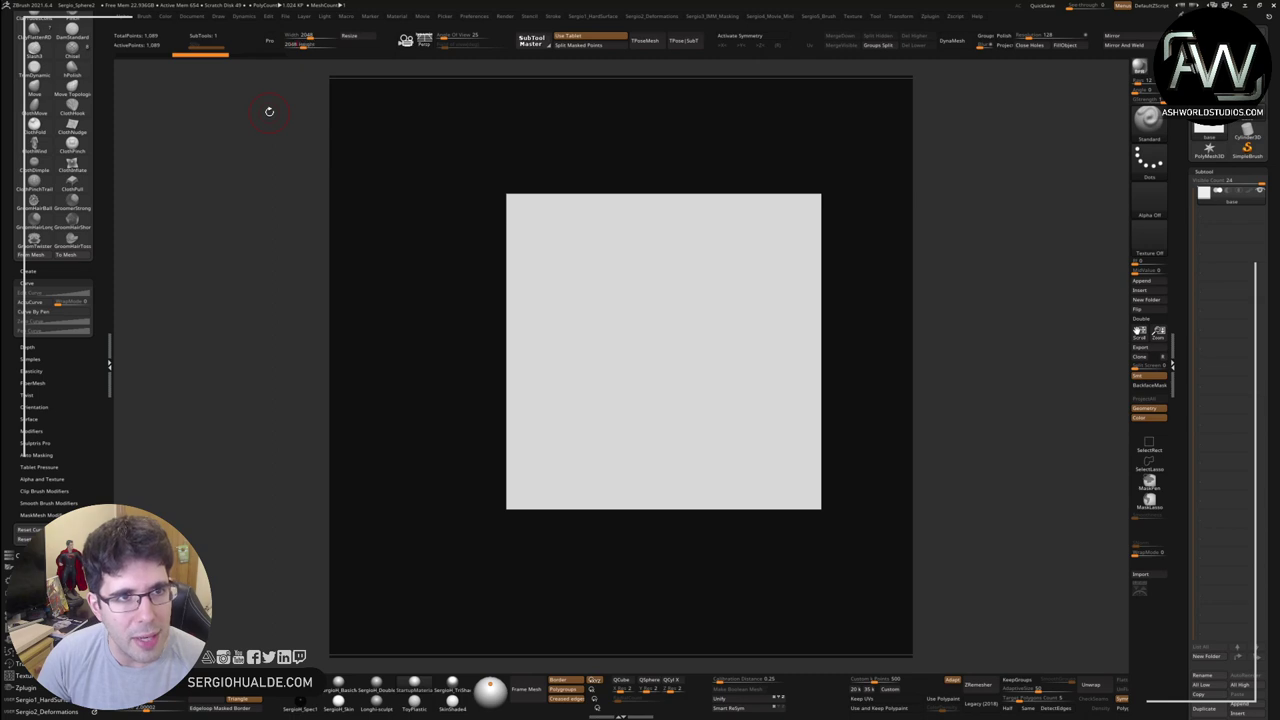
click(358, 37)
click(655, 391)
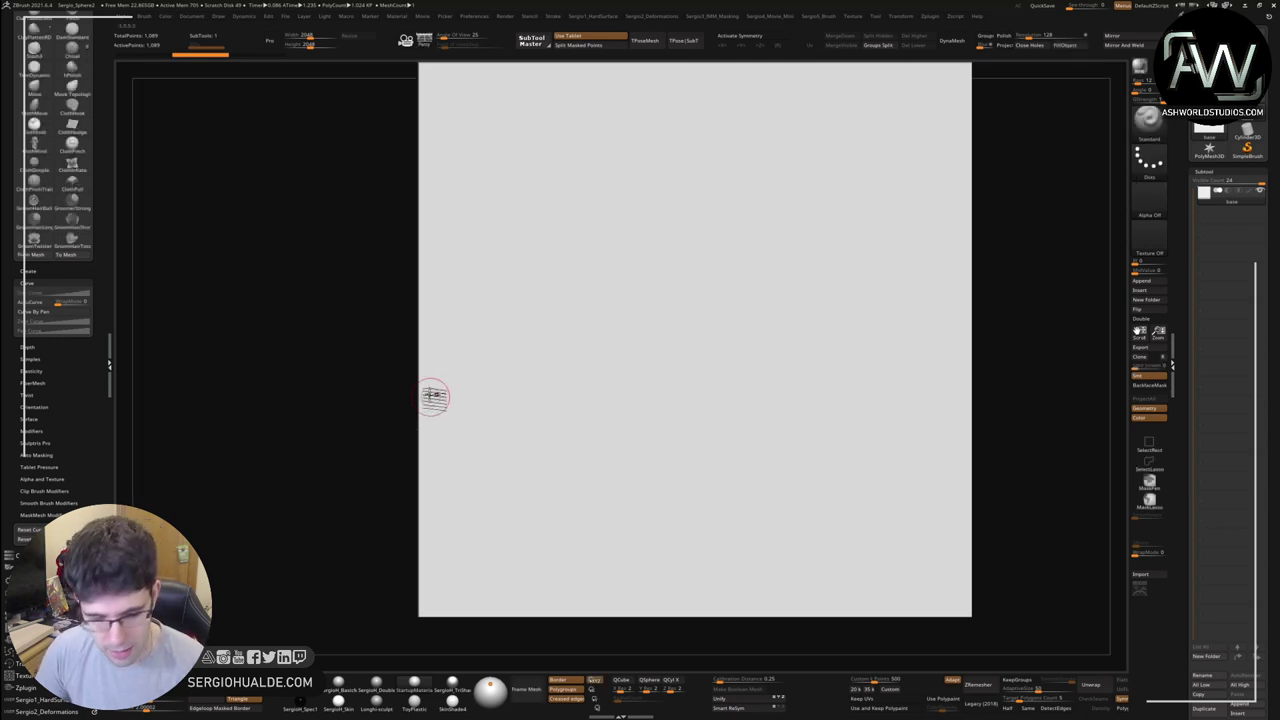
Step: Snap the plane to a front view, then zoom and pan to centre it in the 2048 canvas
drag(430, 387, 430, 381)
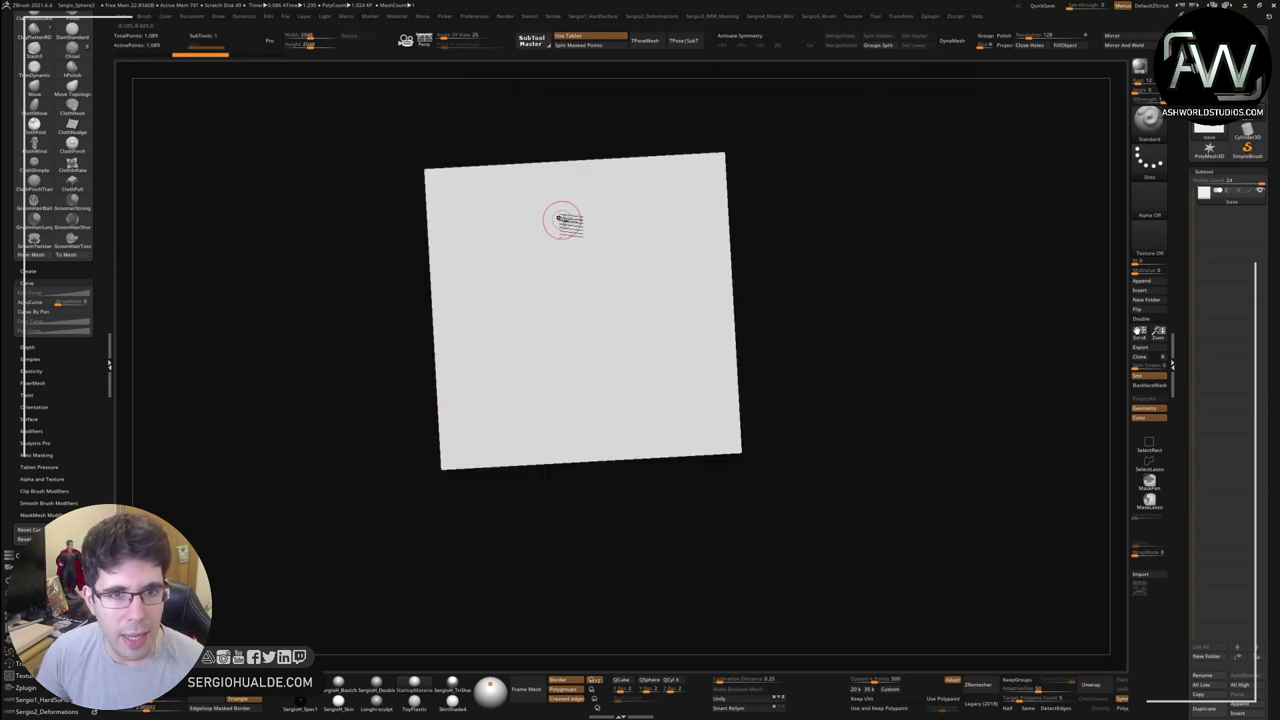
shift+right_drag(563, 220, 603, 234)
mouse_move(663, 491)
alt+right_down()
mouse_move(543, 363)
mouse_move(600, 372)
alt+right_up()
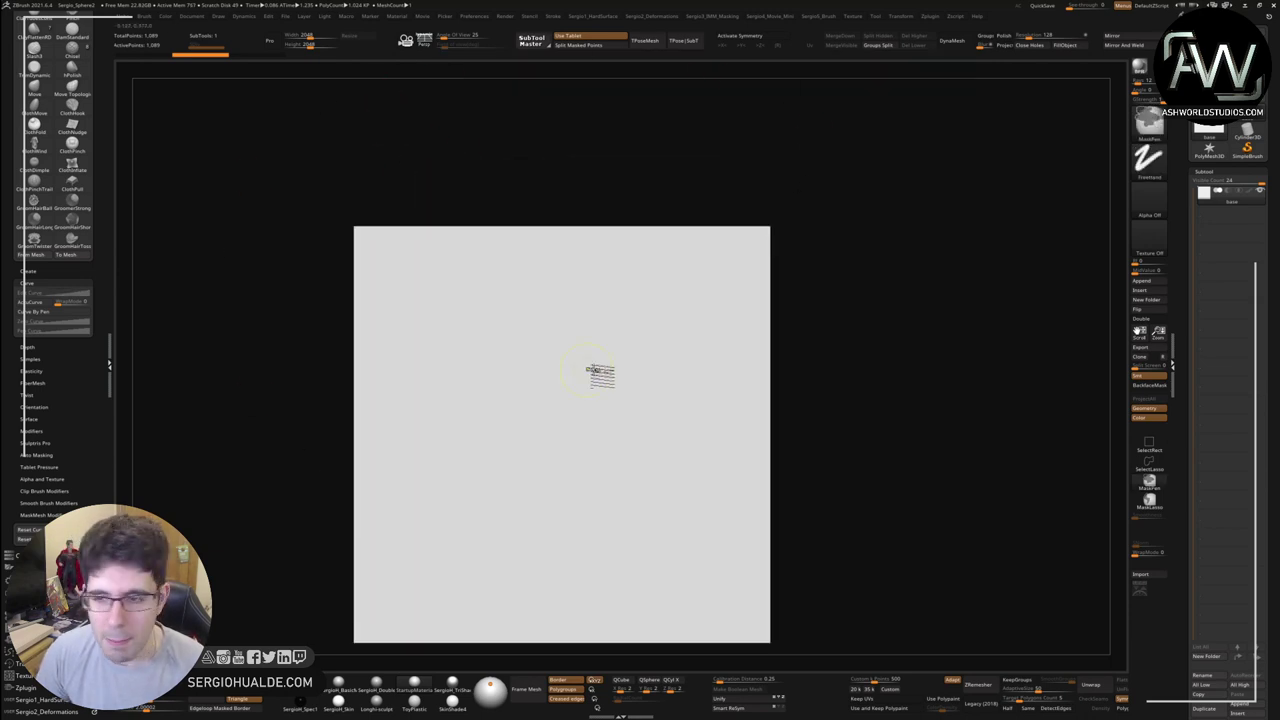
drag(1158, 333, 1161, 289)
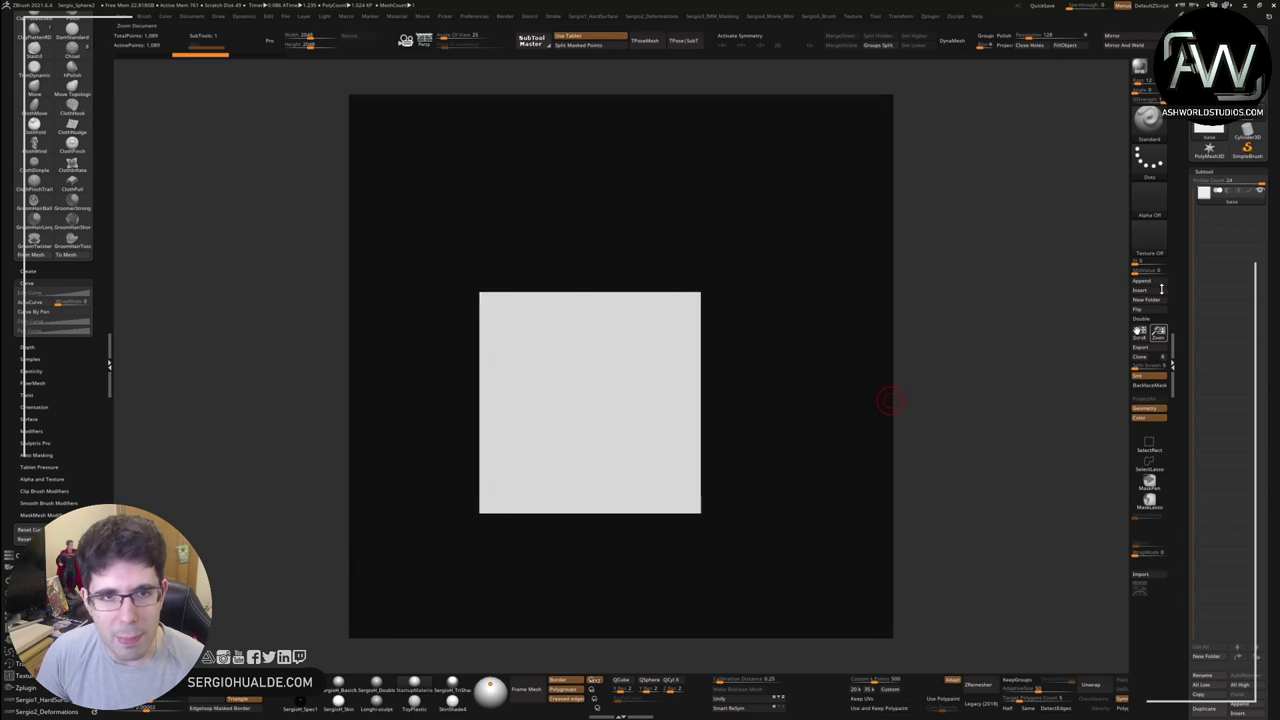
mouse_move(757, 331)
ctrl+right_down()
mouse_move(654, 369)
mouse_move(710, 338)
mouse_move(694, 337)
ctrl+right_up()
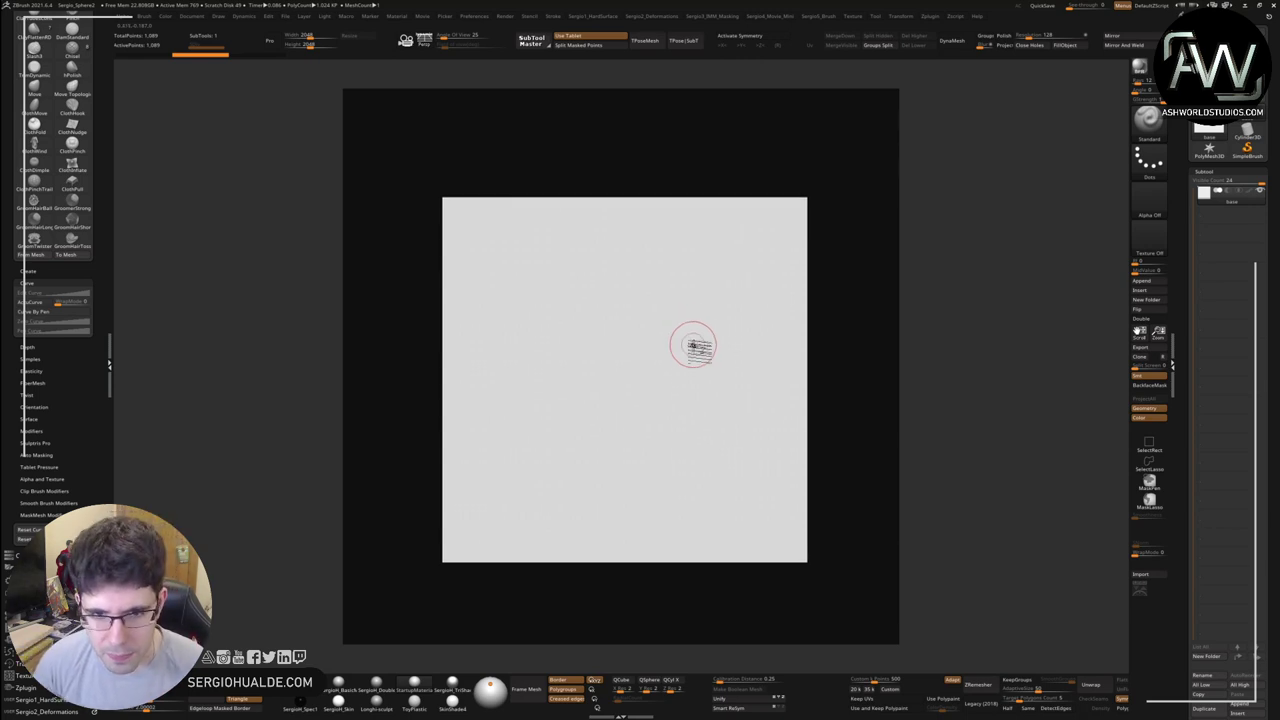
mouse_move(694, 337)
ctrl+right_down()
mouse_move(686, 363)
mouse_move(675, 357)
ctrl+right_up()
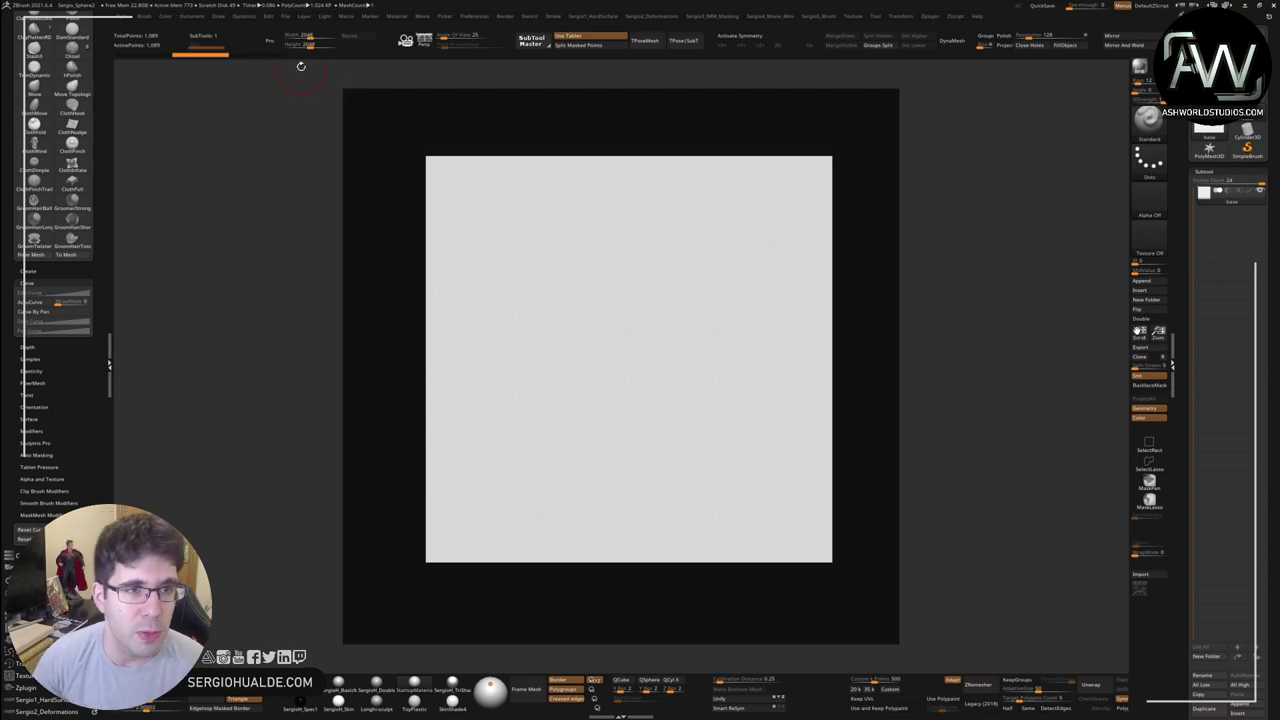
Step: Duplicate the base plane as a new subtool named tile1
alt+drag(467, 138, 460, 119)
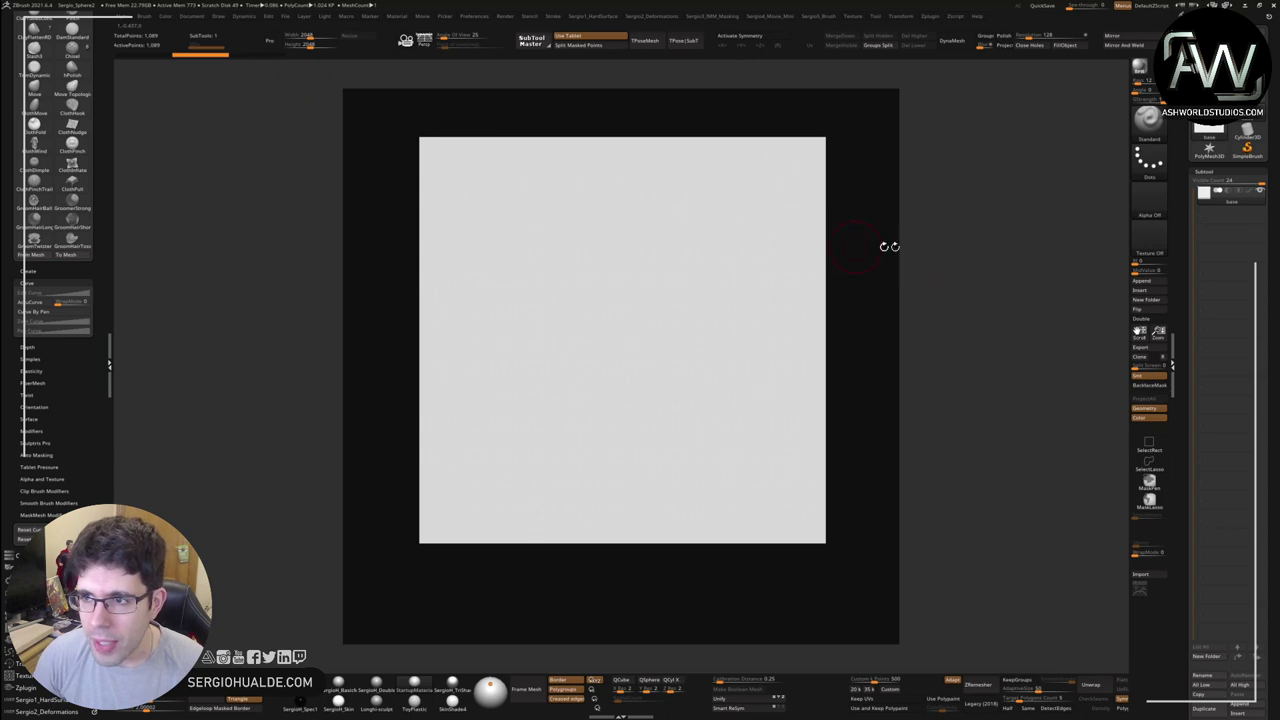
key(ctrl+shift+d)
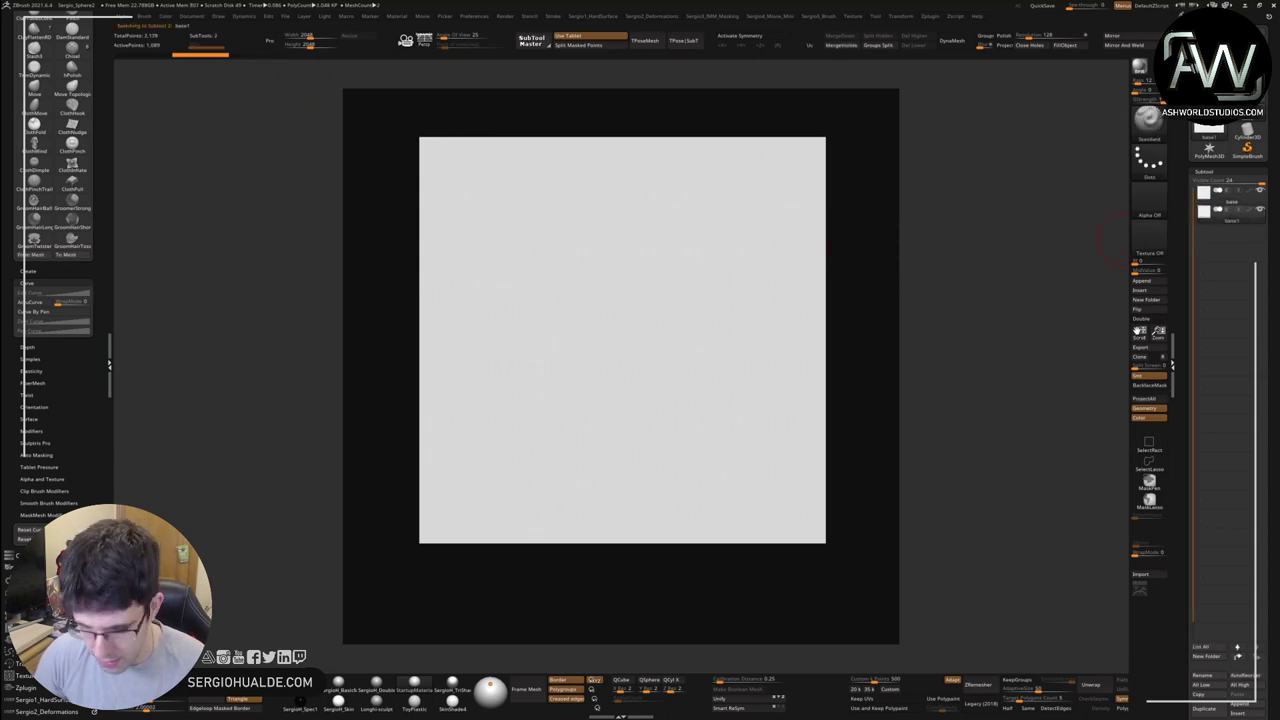
key(BackSpace)
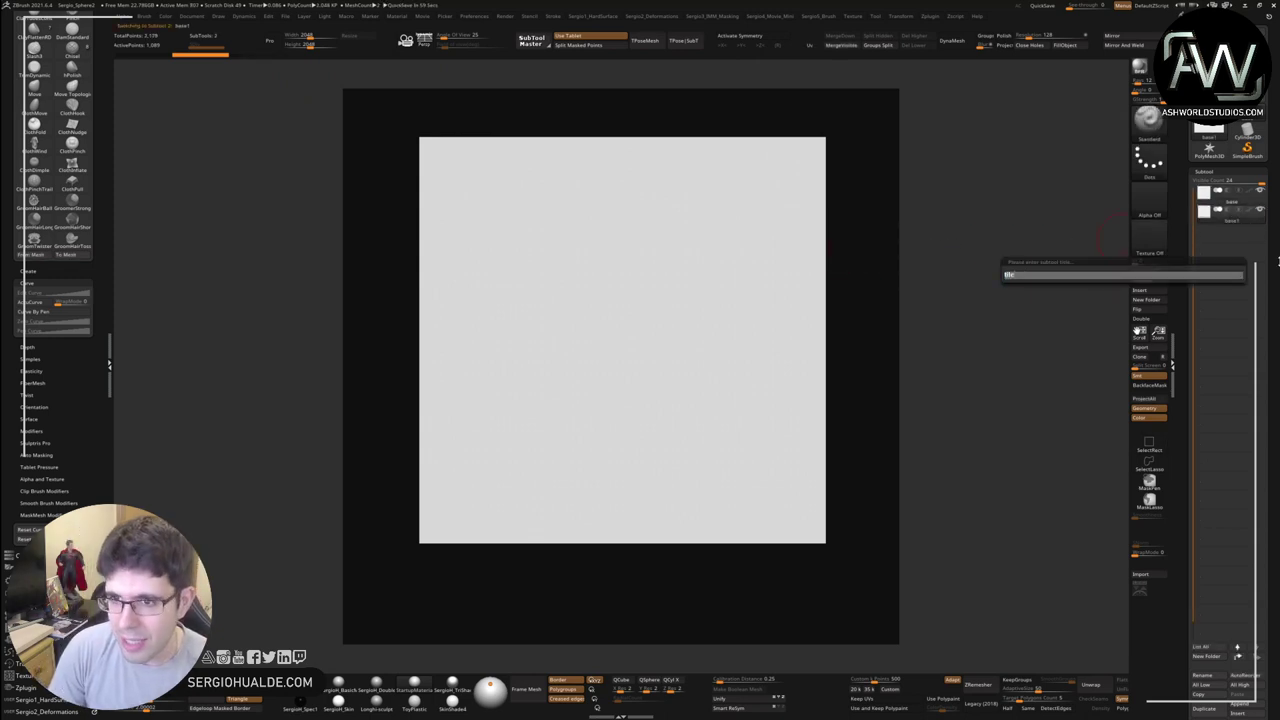
key(Return)
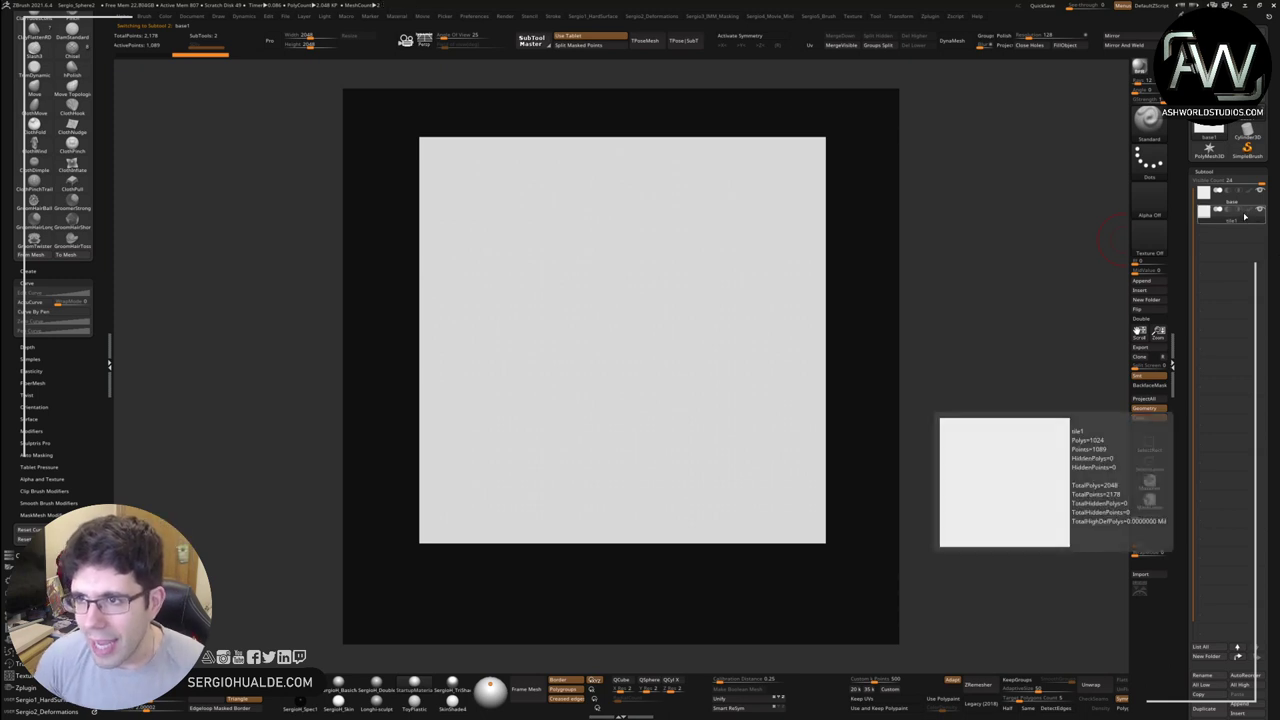
Step: Try offsetting the duplicate plane along depth with the move gizmo, undoing the last move
mouse_move(649, 311)
alt+mouse_down()
mouse_move(620, 320)
mouse_move(640, 325)
alt+mouse_up()
key(w)
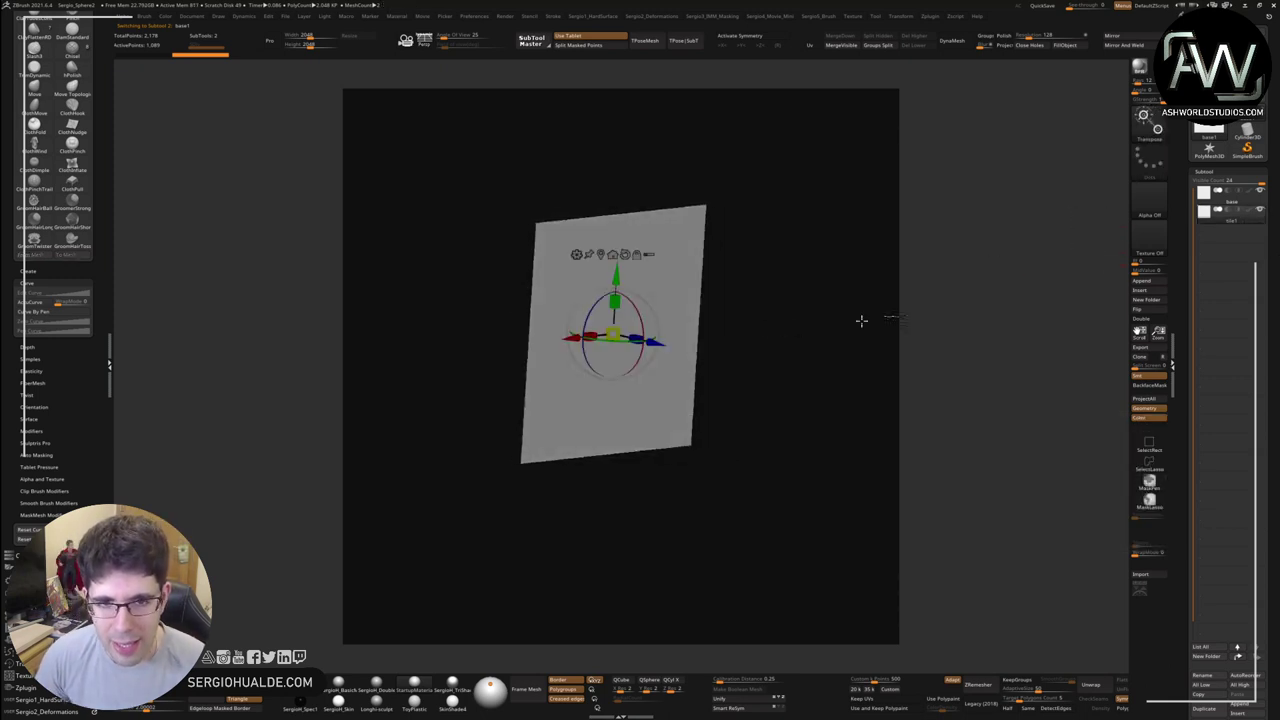
drag(880, 290, 787, 293)
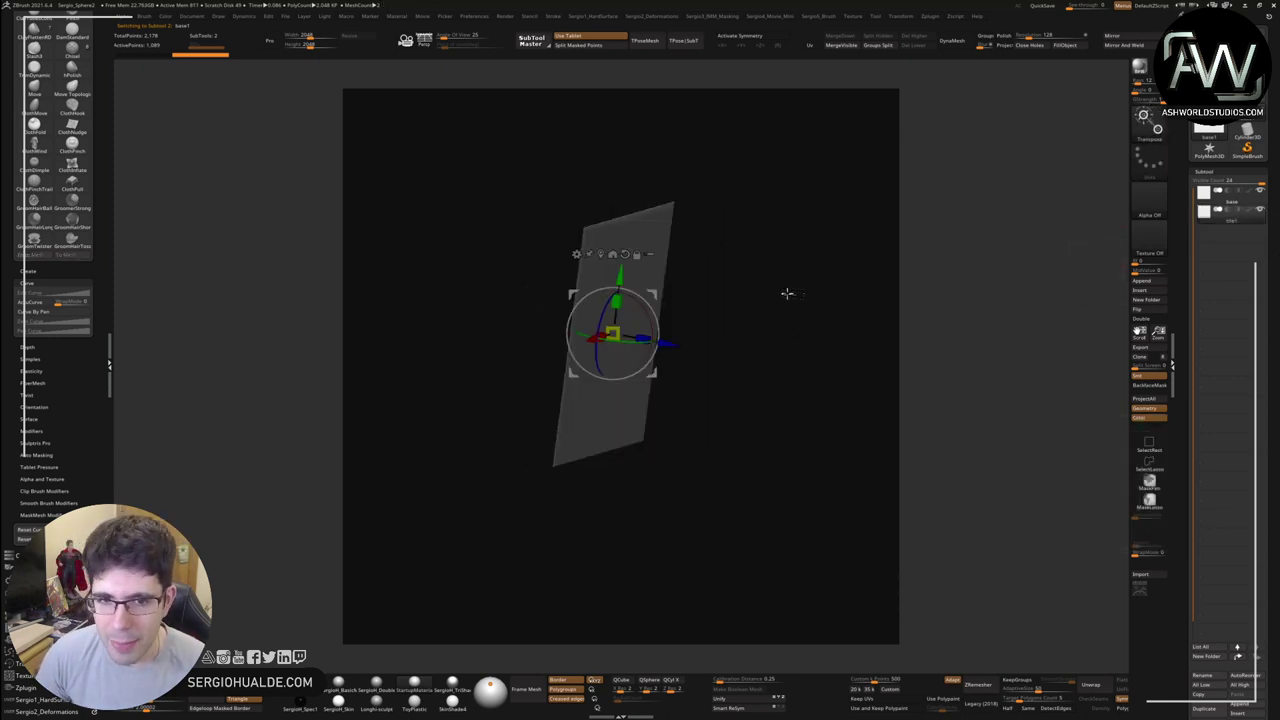
ctrl+drag(676, 342, 691, 348)
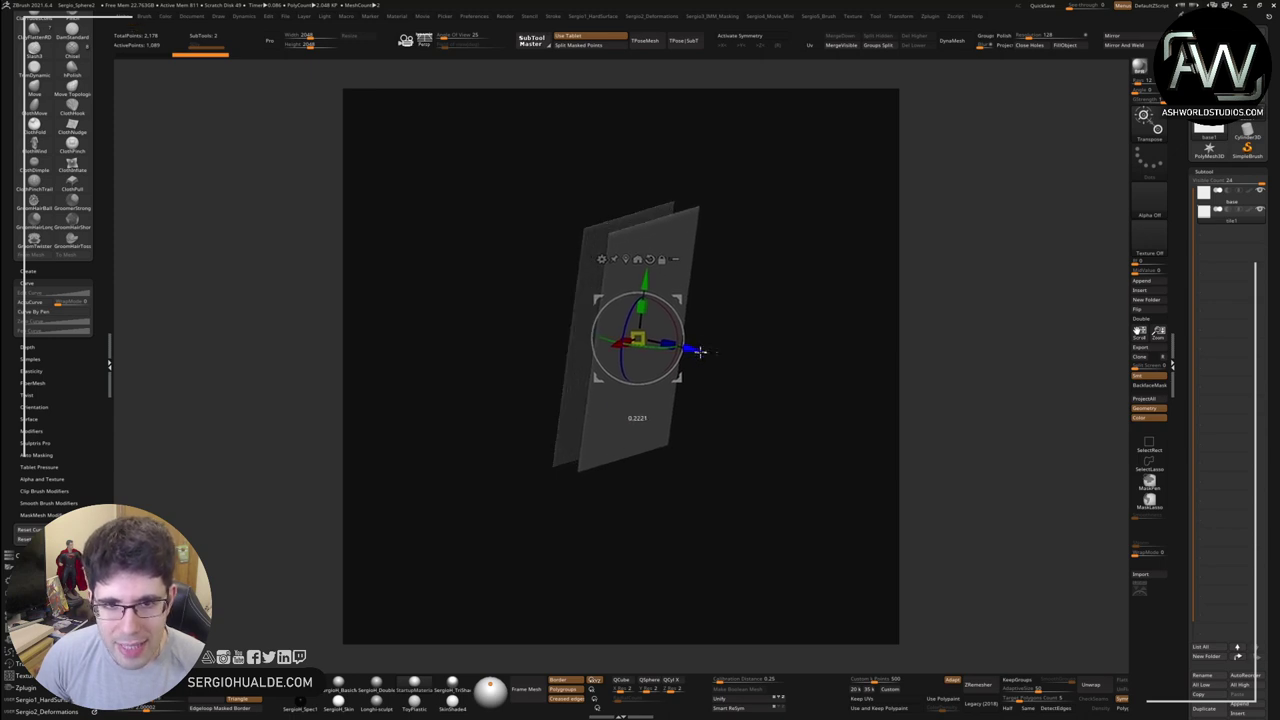
drag(668, 343, 662, 332)
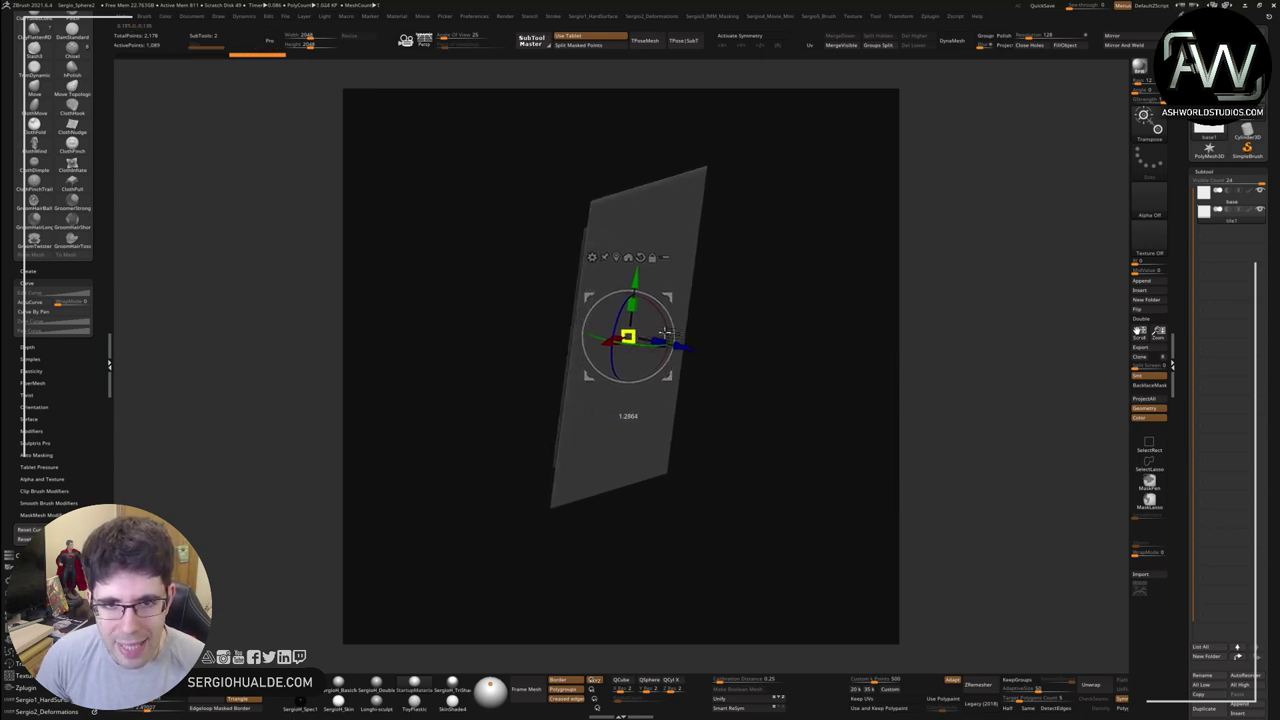
key(ctrl+z)
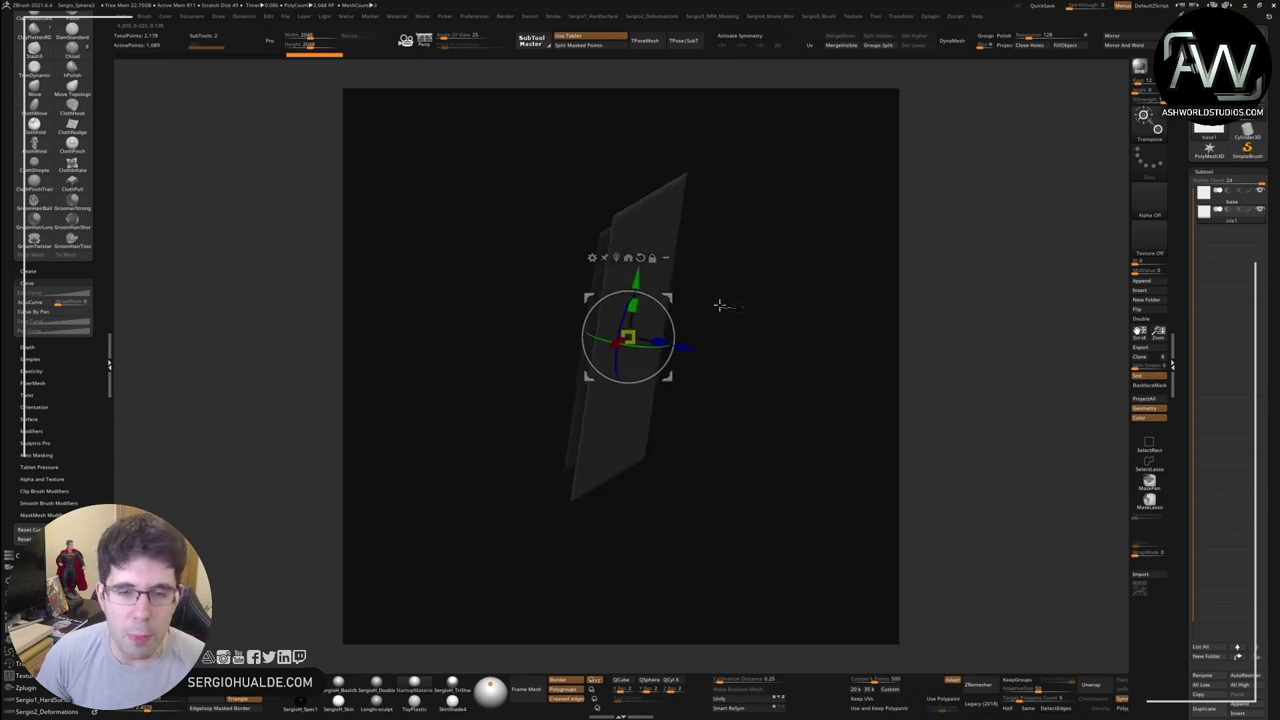
Step: Return to a front view and make the base subtool active and framed
shift+drag(720, 305, 729, 300)
key(f)
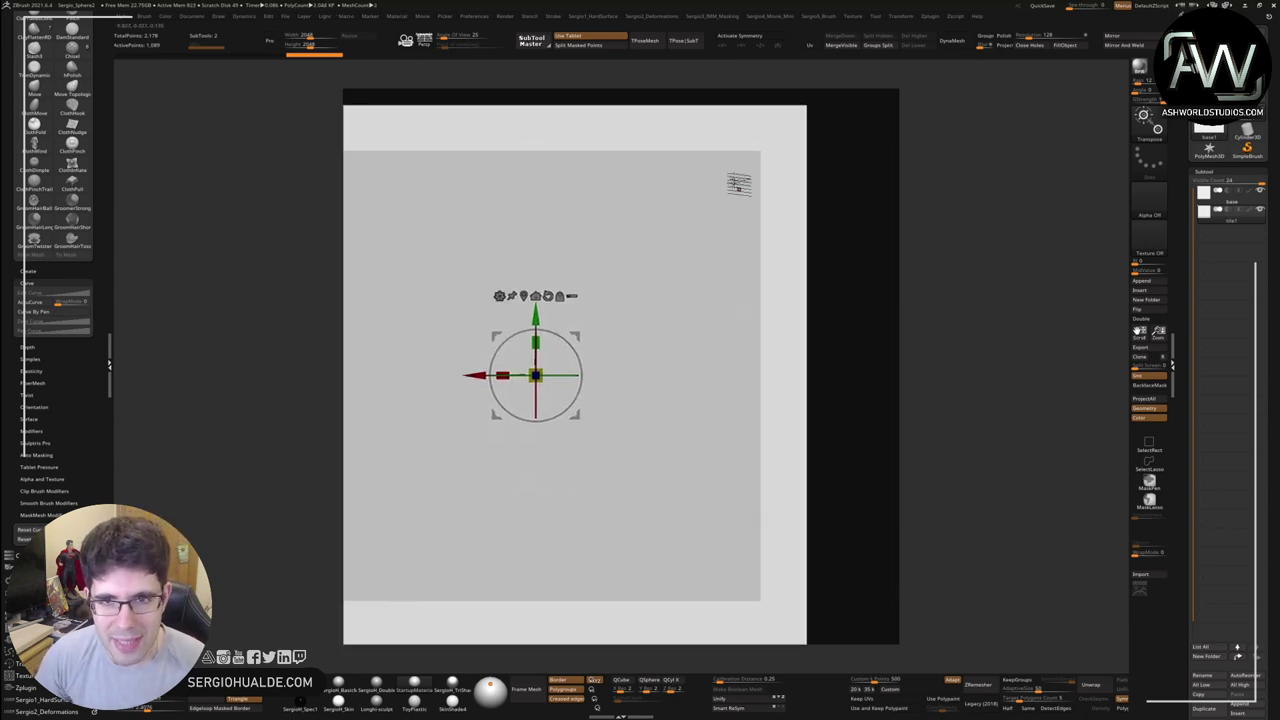
mouse_move(766, 323)
alt+mouse_down()
mouse_move(792, 268)
mouse_move(736, 266)
alt+mouse_up()
key(q)
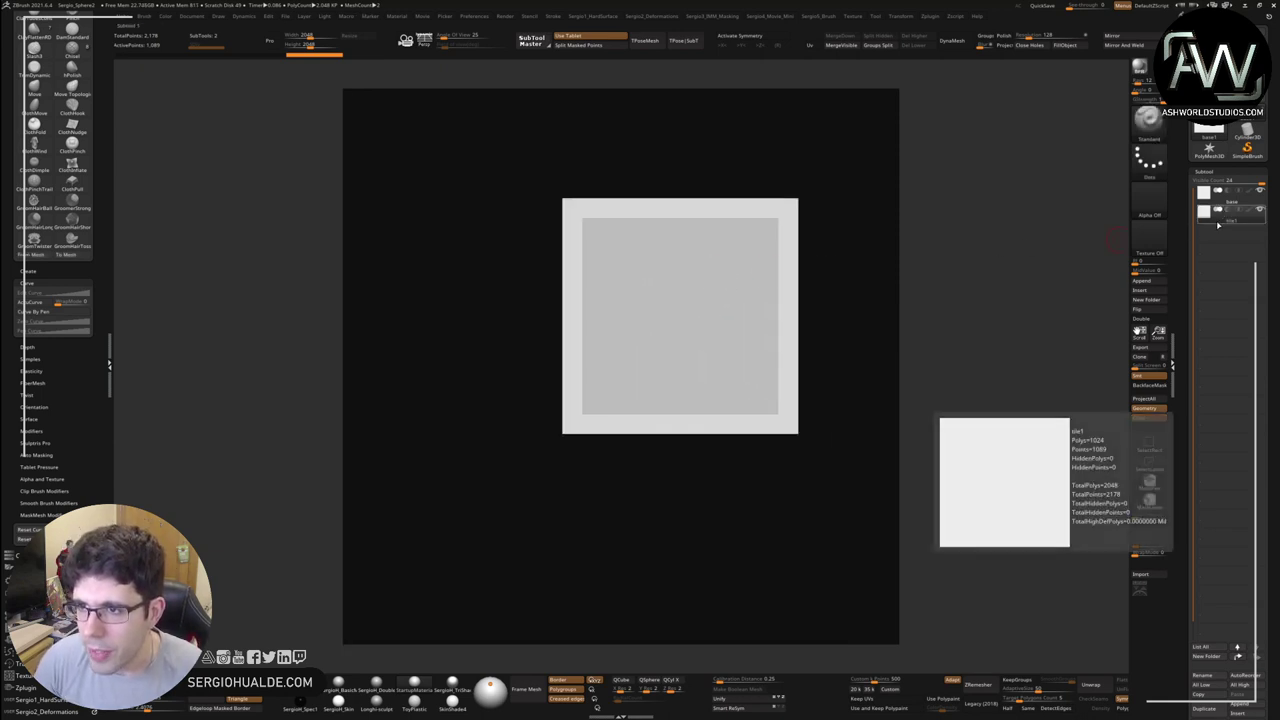
click(1215, 191)
key(f)
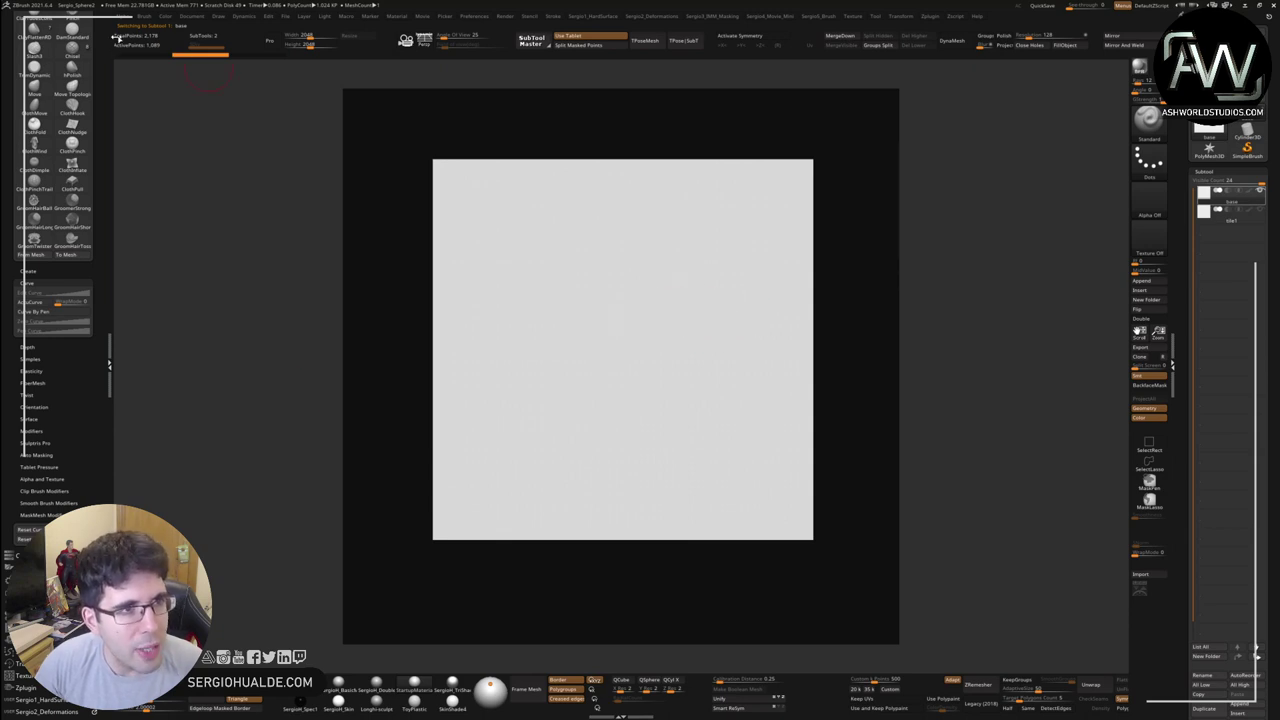
Step: Dock the Brush palette in the left tray and sculpt a knotted band across the plane
click(148, 20)
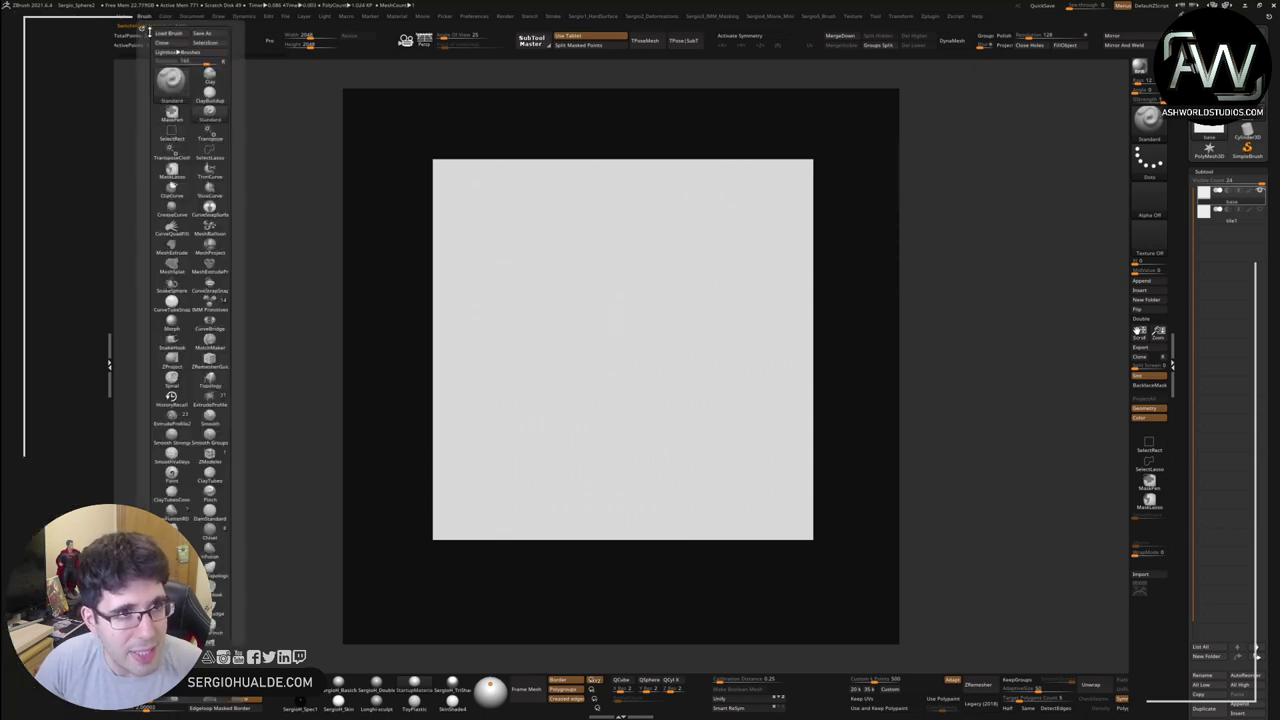
drag(149, 31, 70, 342)
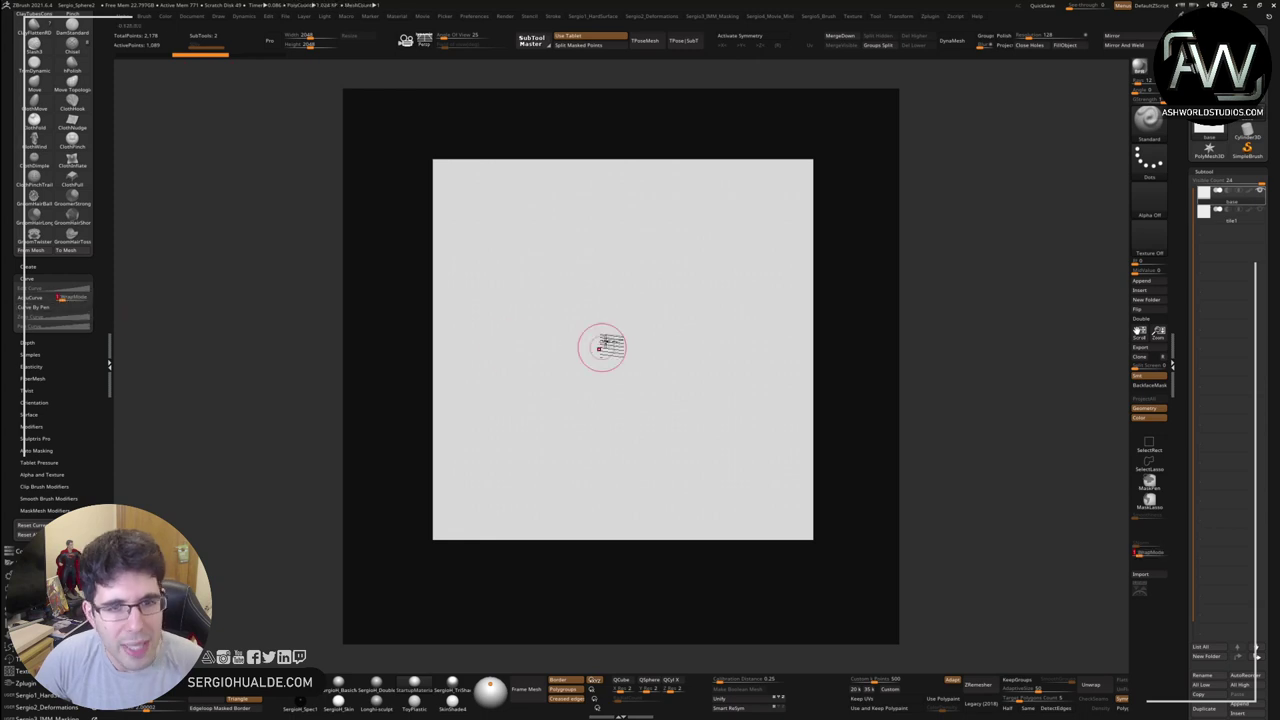
key(shift)
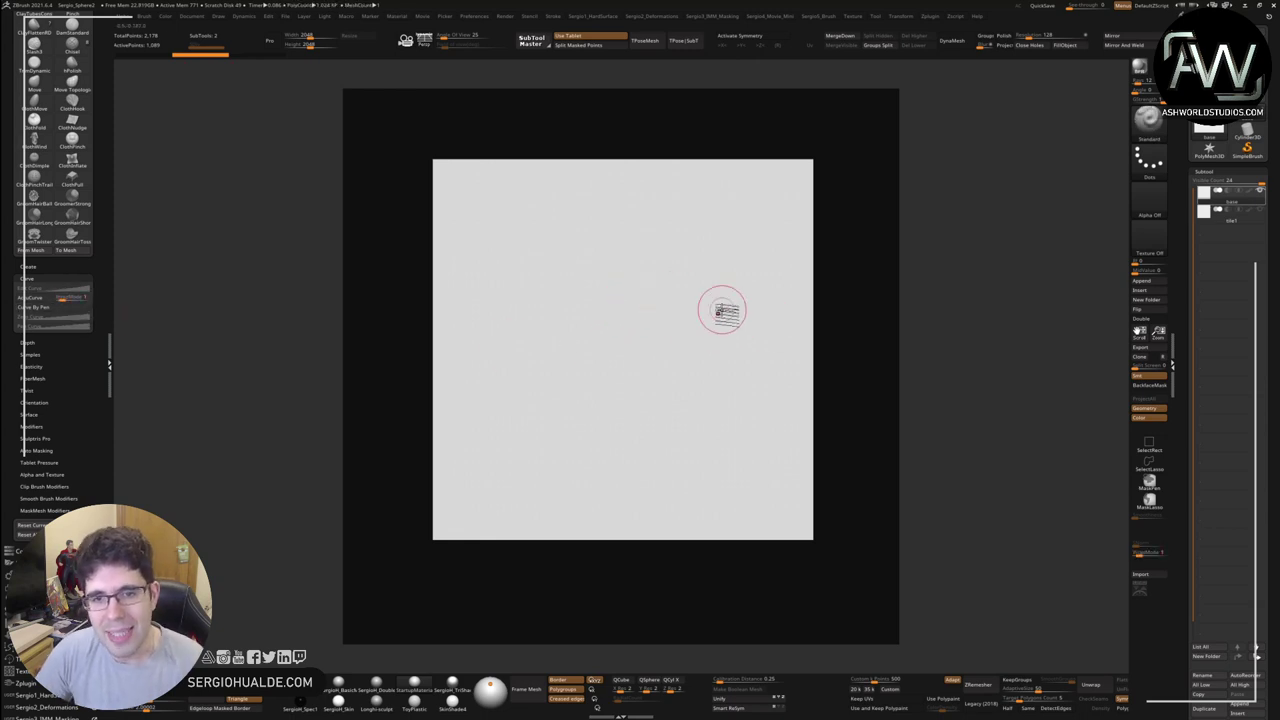
mouse_move(597, 337)
mouse_down()
mouse_move(677, 286)
mouse_move(650, 362)
mouse_move(749, 368)
mouse_move(800, 343)
mouse_move(886, 354)
mouse_up()
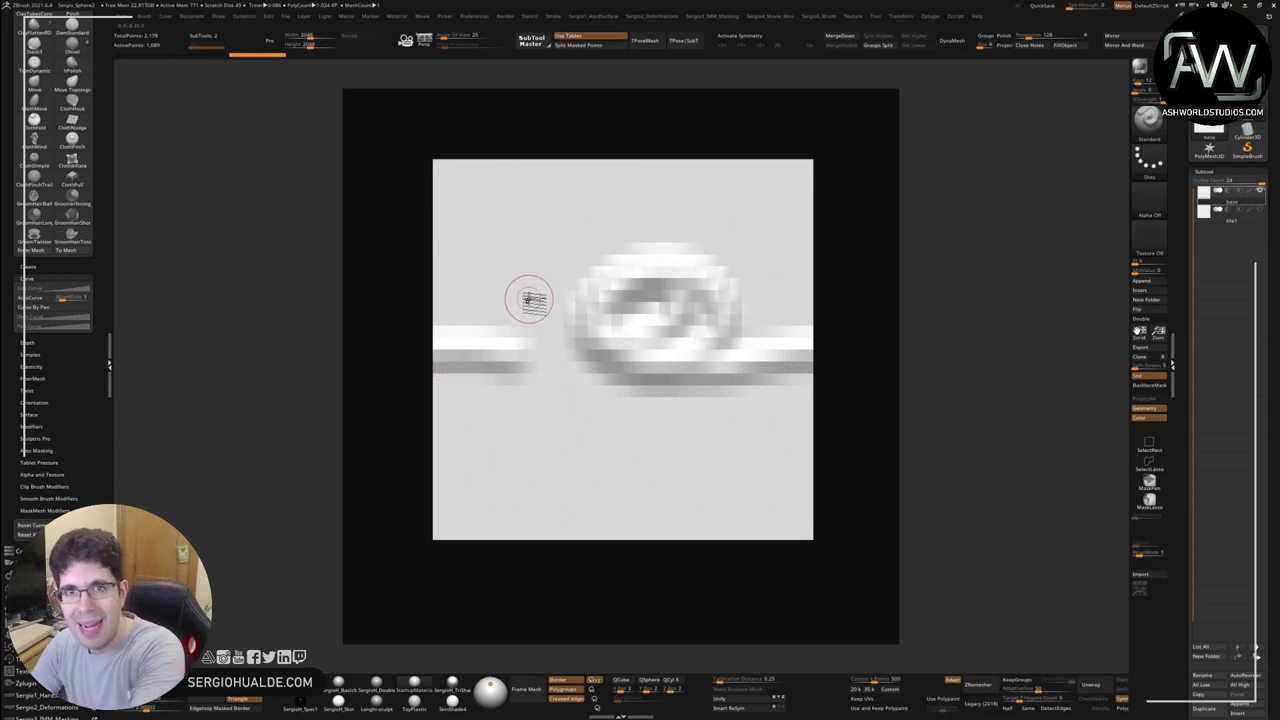
Step: Duplicate the sculpted plane, slide it right, then revert to the blank base plane
key(w)
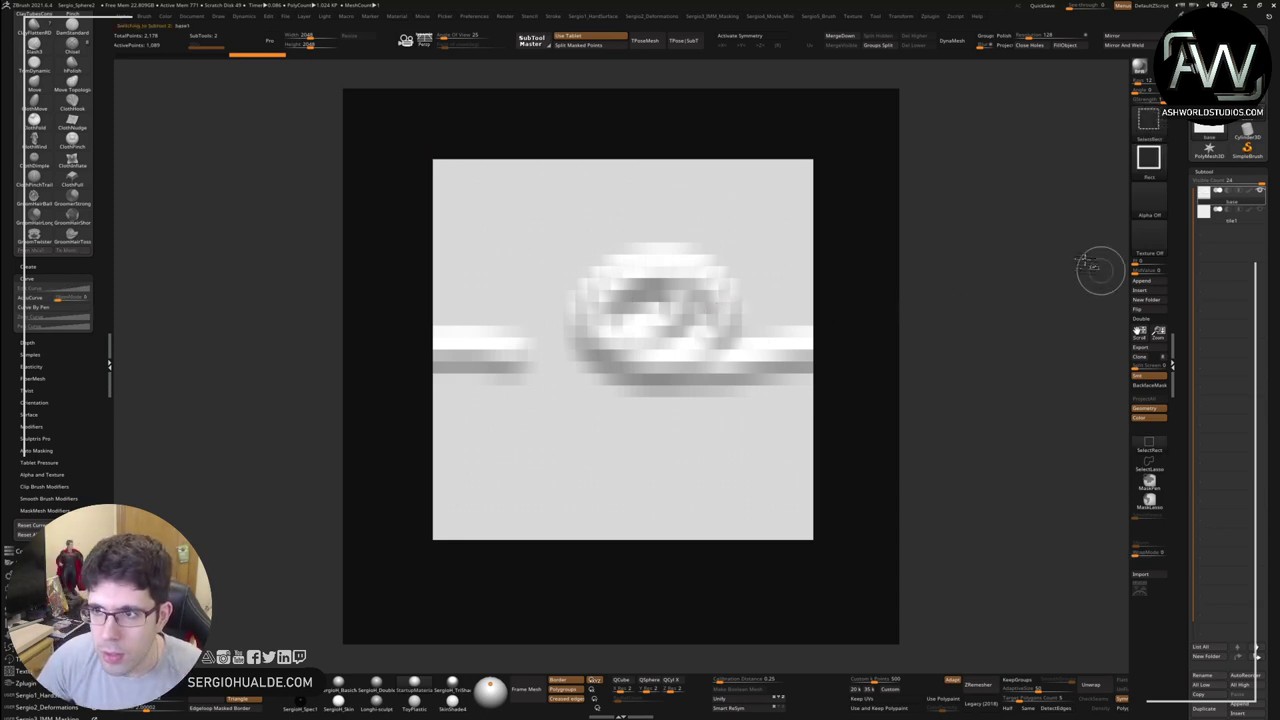
key(ctrl+shift+d)
drag(562, 349, 942, 348)
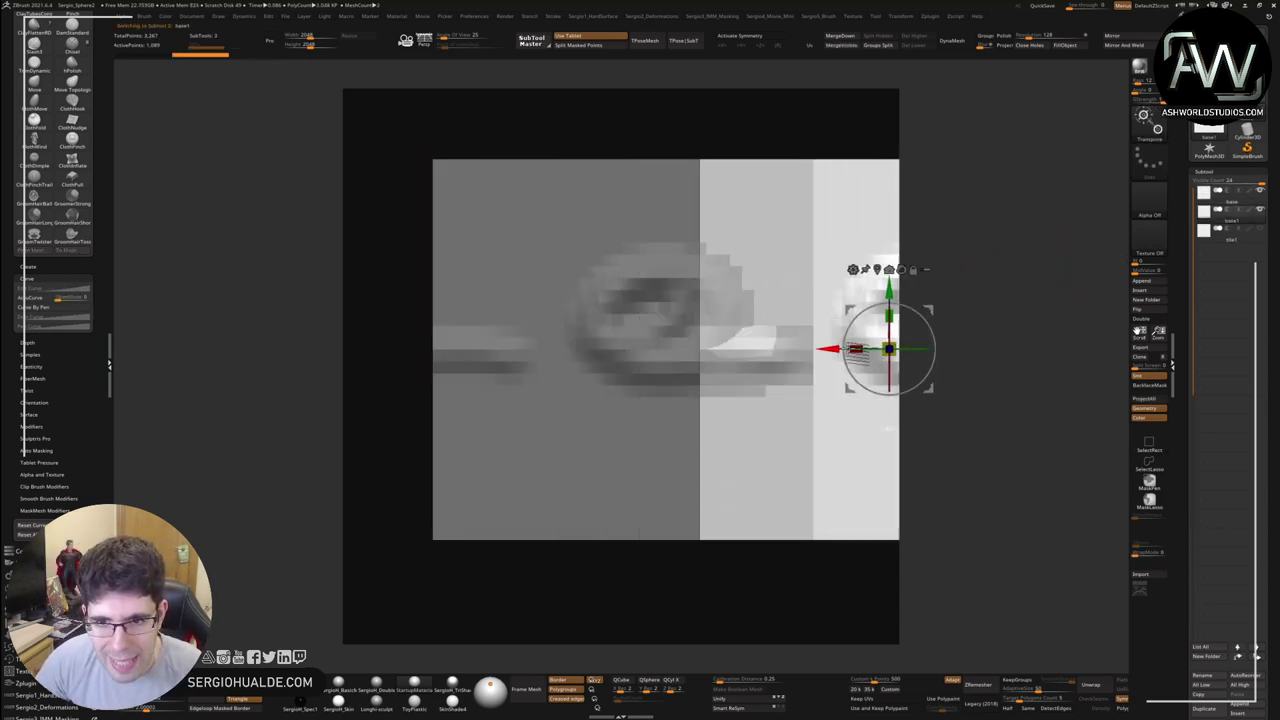
key(q)
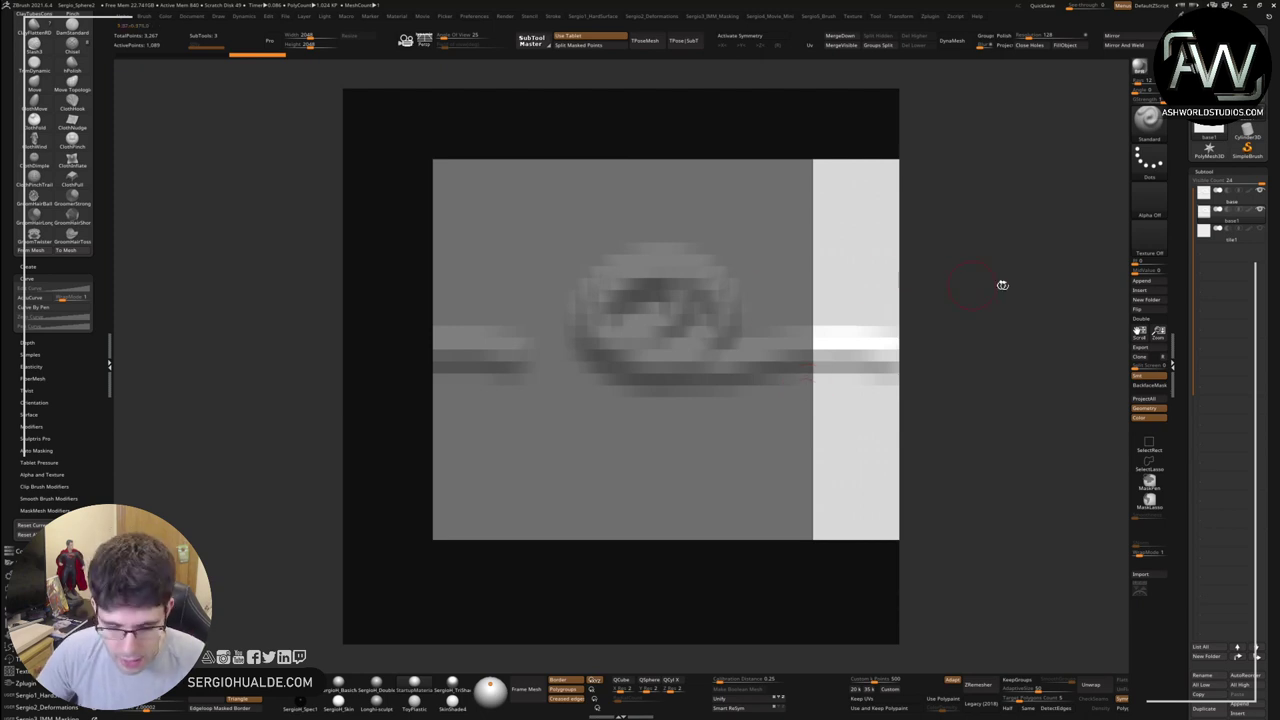
click(1150, 481)
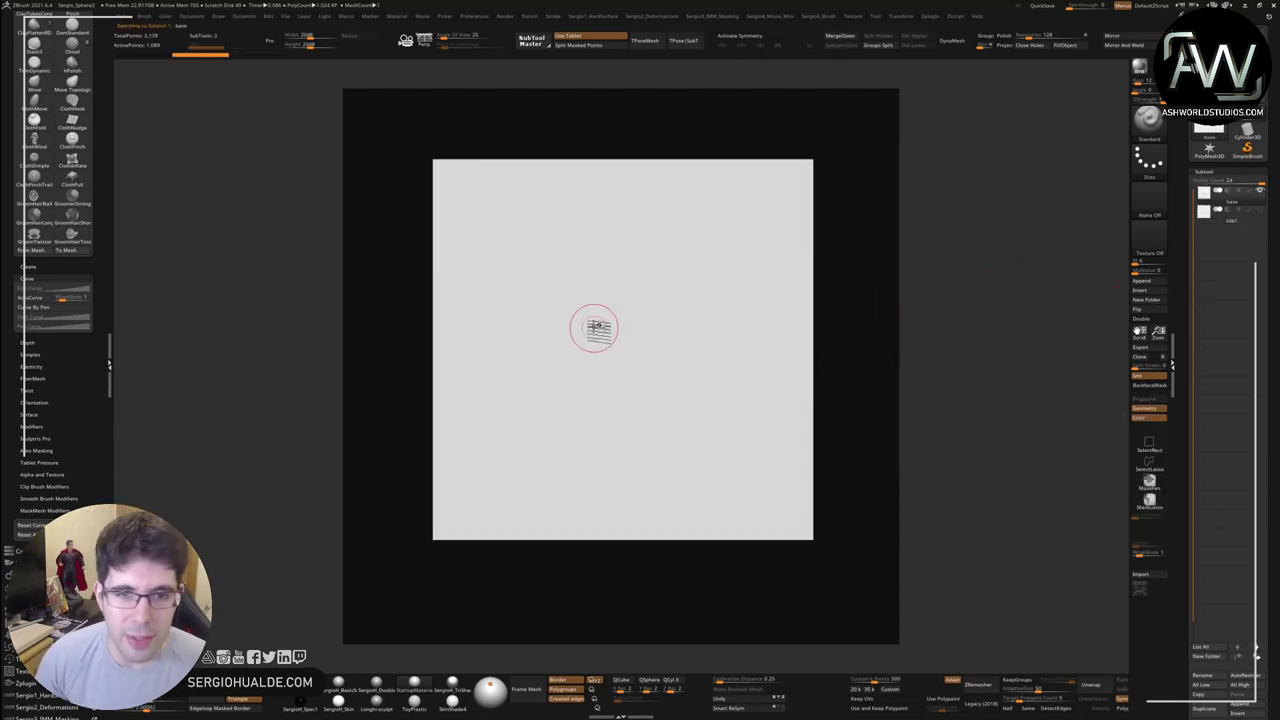
Step: Sculpt wavy mirrored test strokes, undo them, and switch to the tile1 subtool
mouse_move(698, 361)
mouse_down()
mouse_move(851, 263)
mouse_move(737, 449)
mouse_move(888, 306)
mouse_move(653, 224)
mouse_move(463, 263)
mouse_move(700, 194)
mouse_move(723, 263)
mouse_move(305, 333)
mouse_move(443, 349)
mouse_move(471, 371)
mouse_move(514, 334)
mouse_move(434, 333)
mouse_move(449, 257)
mouse_move(420, 384)
mouse_up()
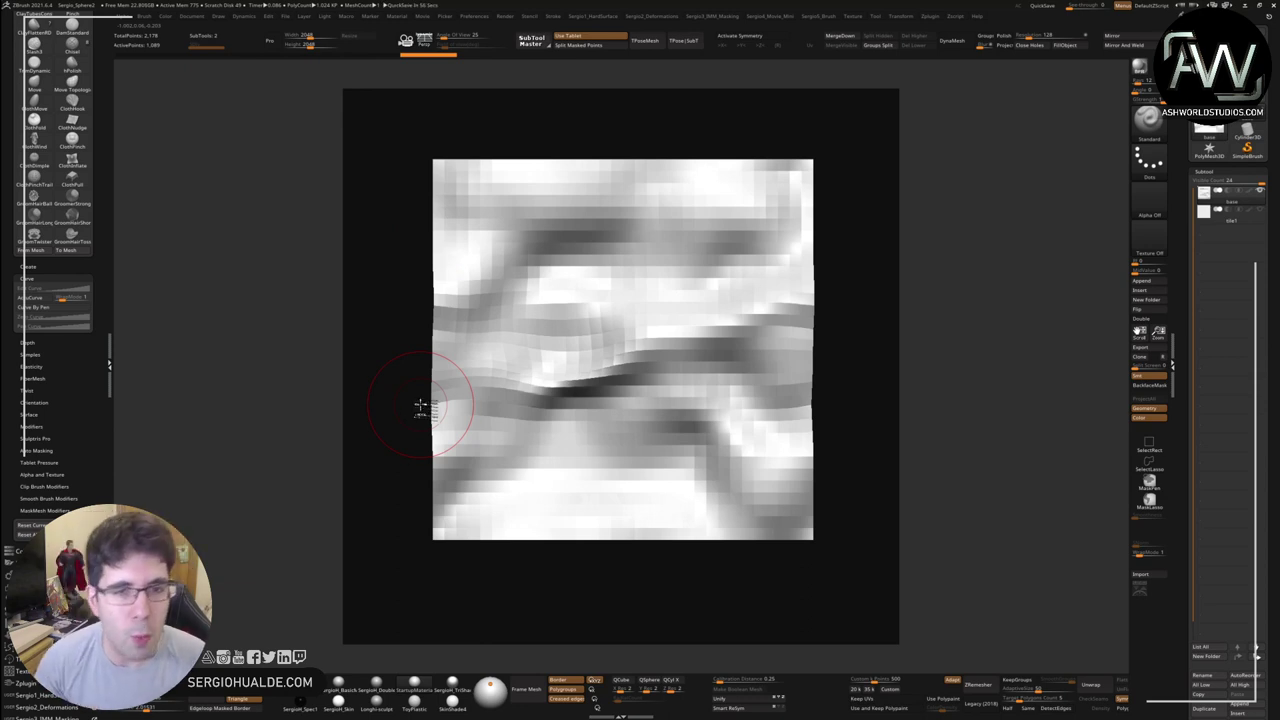
key(ctrl)
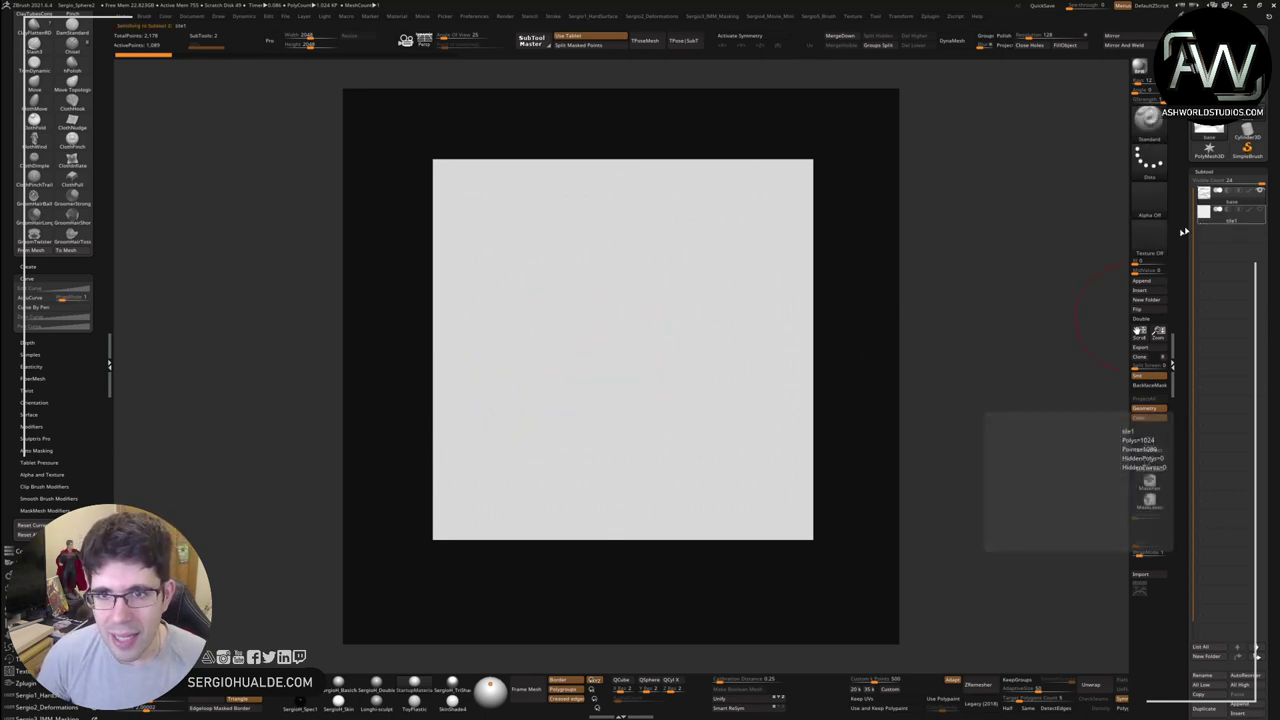
key(alt+Down)
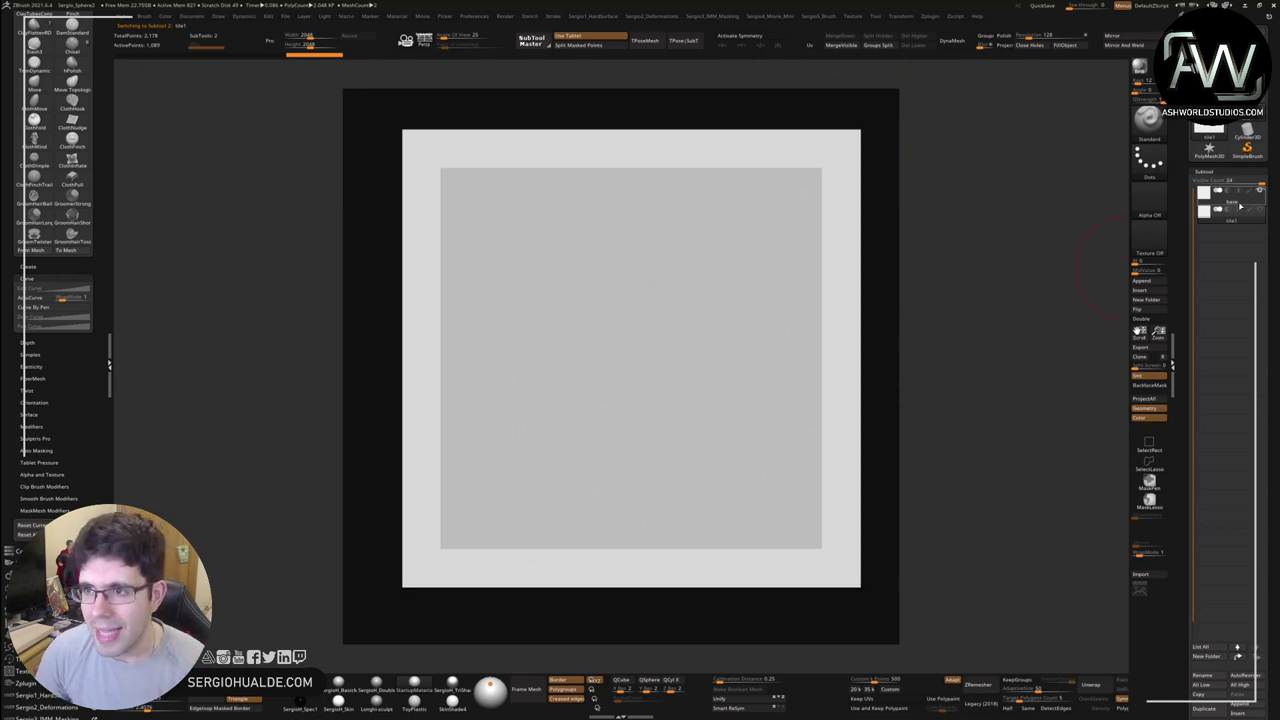
Step: Switch between base and tile1, then frame tile1 to fill the canvas
key(alt+Up)
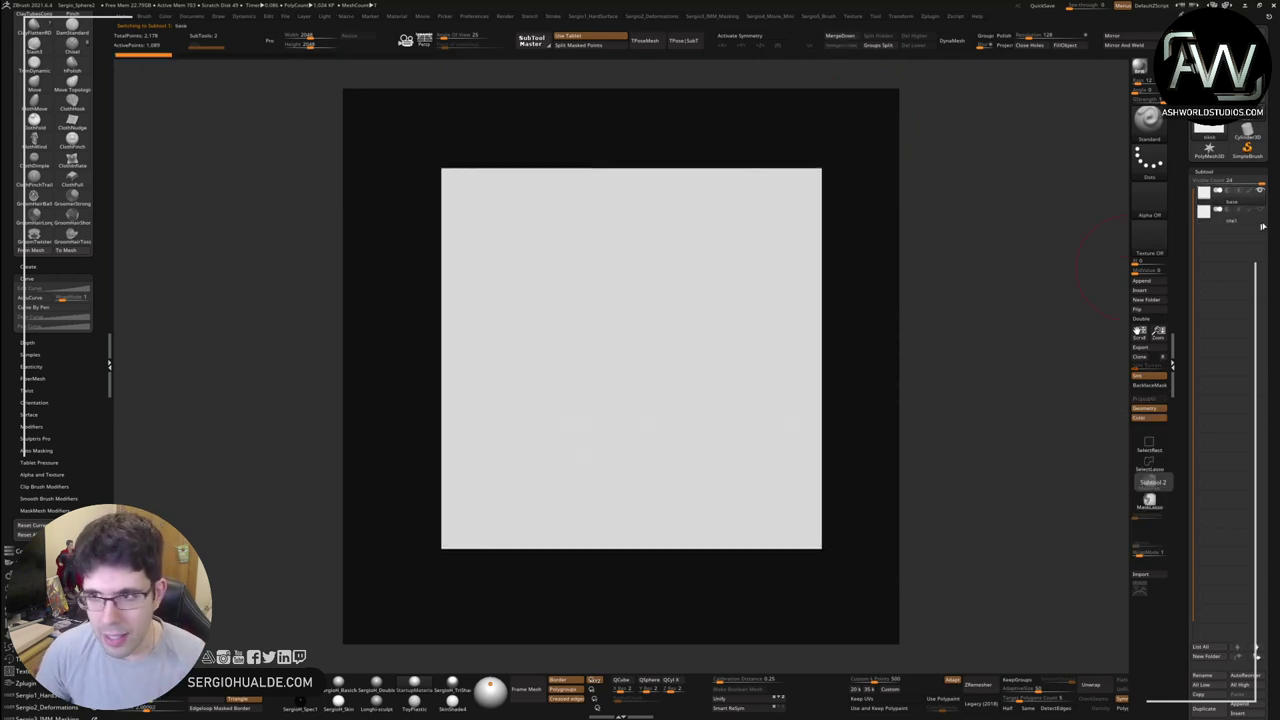
key(alt+Down)
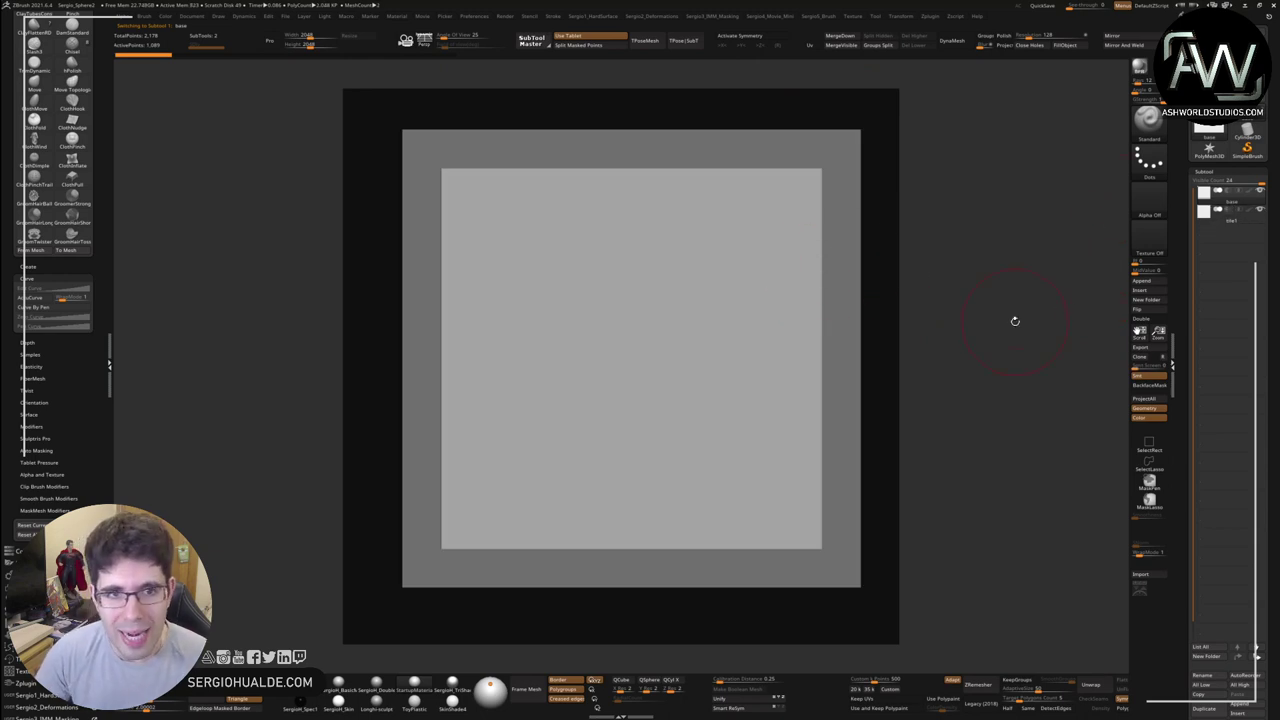
key(f)
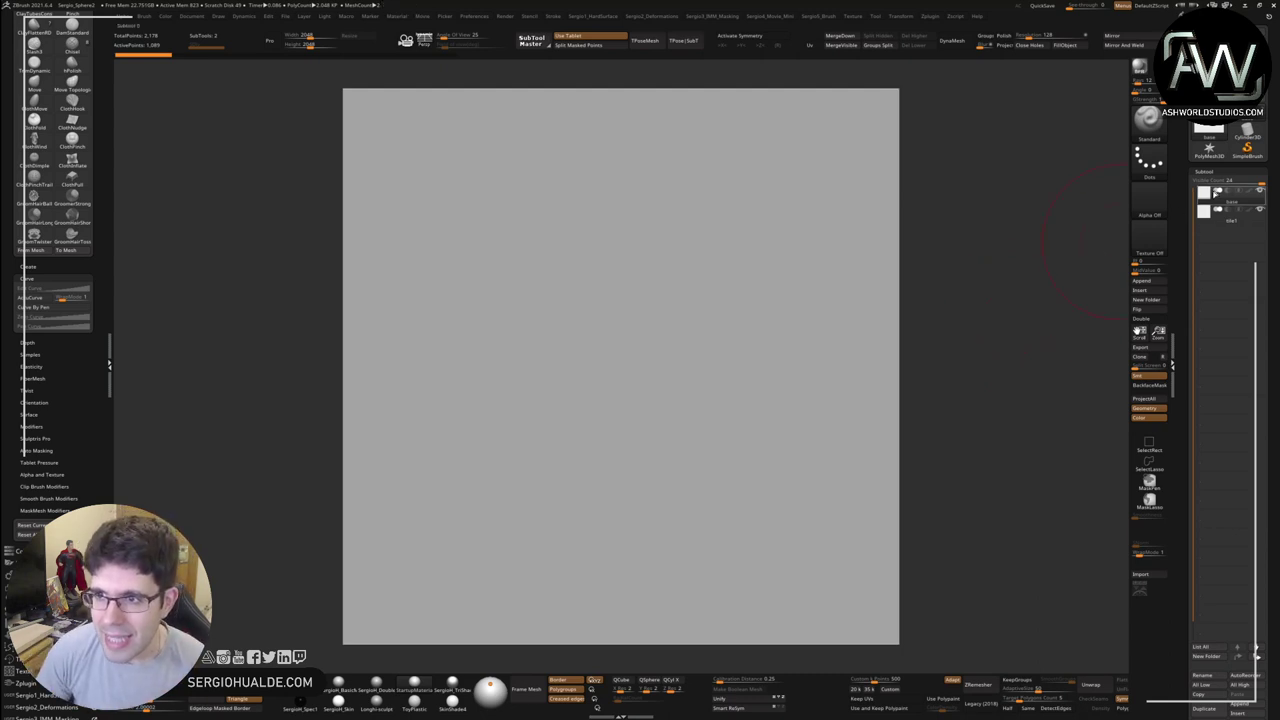
mouse_move(1218, 210)
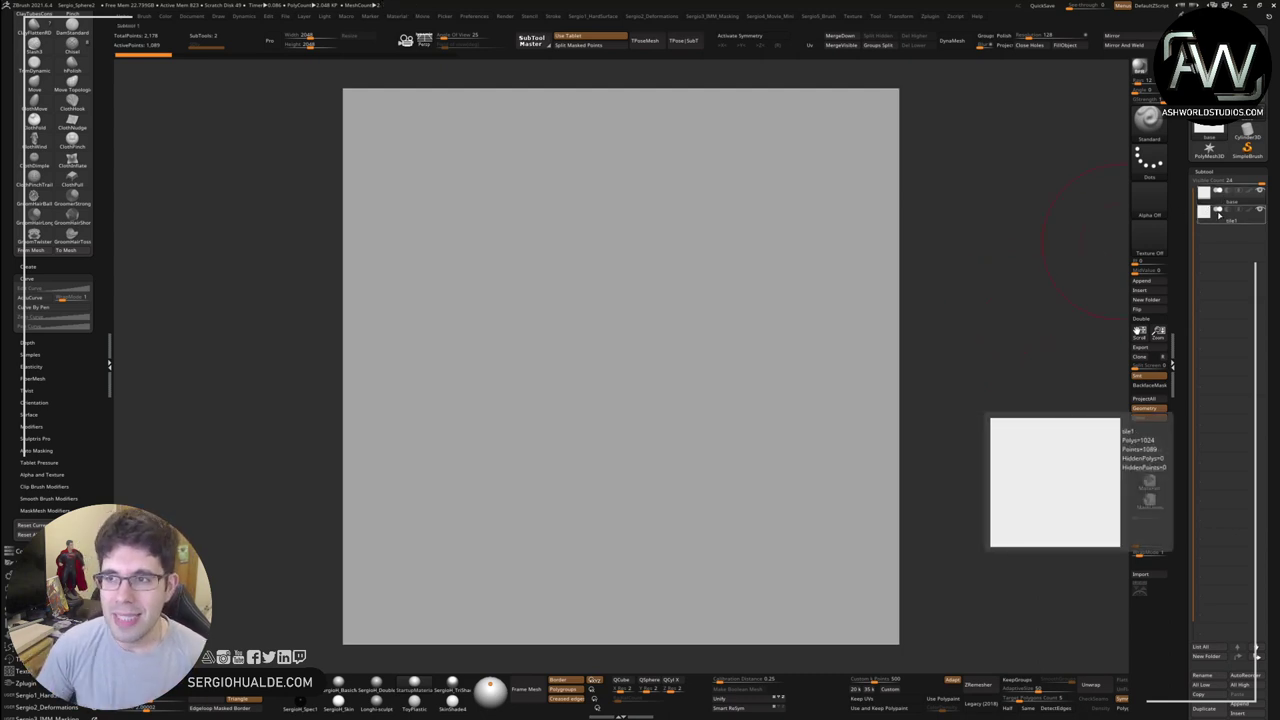
Step: Activate tile1 and sculpt bands near its top-right and bottom edges
click(1228, 221)
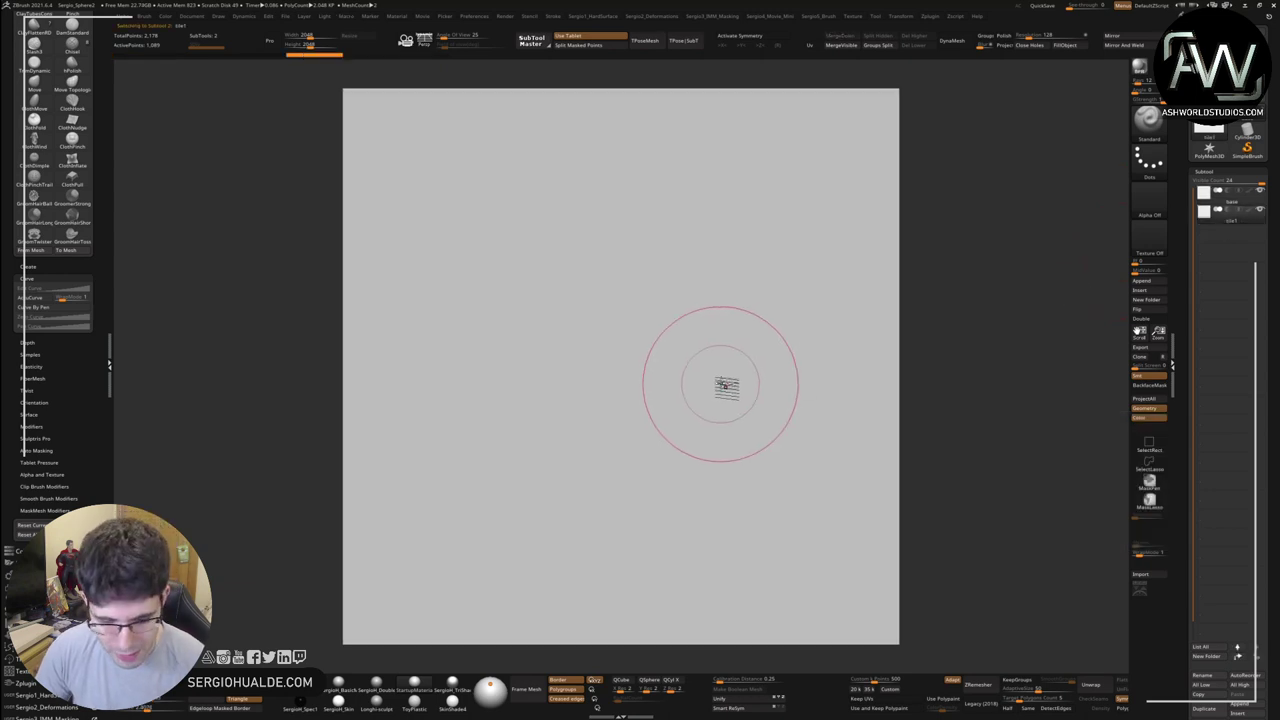
mouse_move(720, 380)
mouse_down()
mouse_move(777, 357)
mouse_move(986, 335)
mouse_move(839, 357)
mouse_up()
mouse_move(912, 338)
mouse_down()
mouse_move(724, 98)
mouse_move(620, 117)
mouse_move(620, 93)
mouse_move(466, 128)
mouse_move(430, 105)
mouse_move(326, 165)
mouse_move(543, 620)
mouse_move(386, 460)
mouse_move(354, 509)
mouse_move(813, 590)
mouse_move(651, 580)
mouse_move(214, 500)
mouse_move(455, 500)
mouse_up()
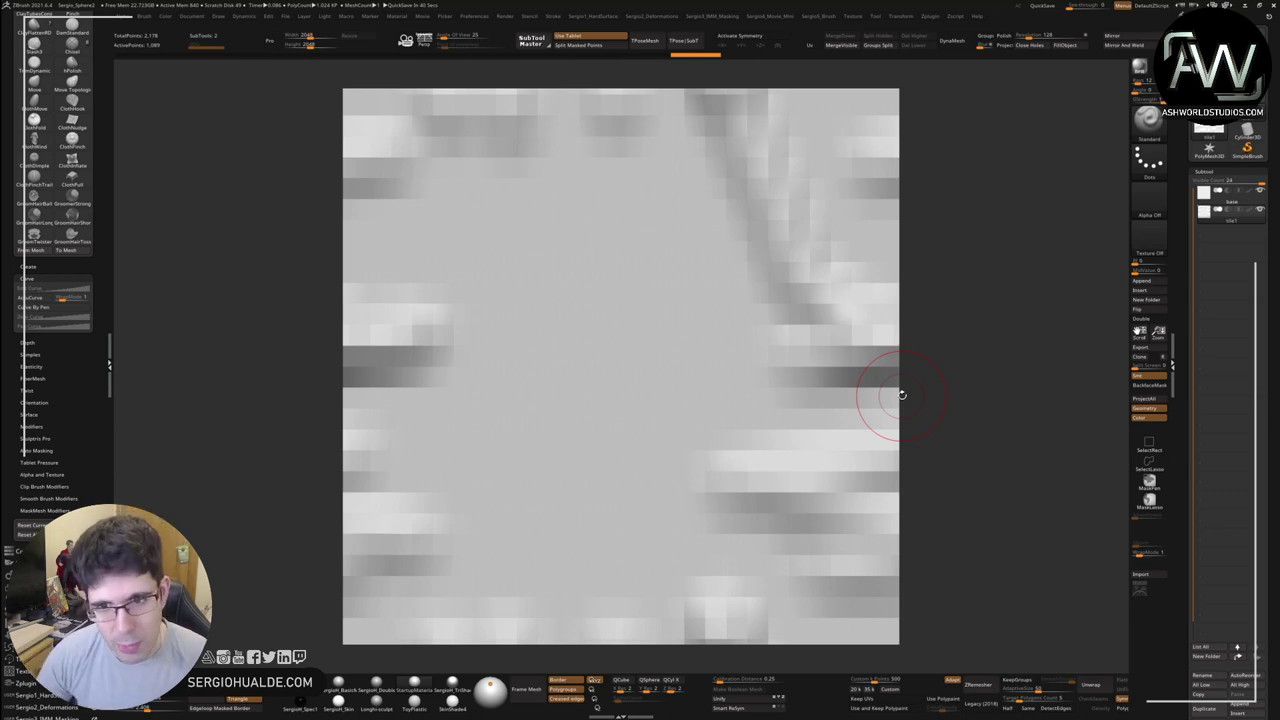
Step: Clear the bands and subdivide tile1 to about 263,000 points, checking the wireframe
ctrl+click(902, 395)
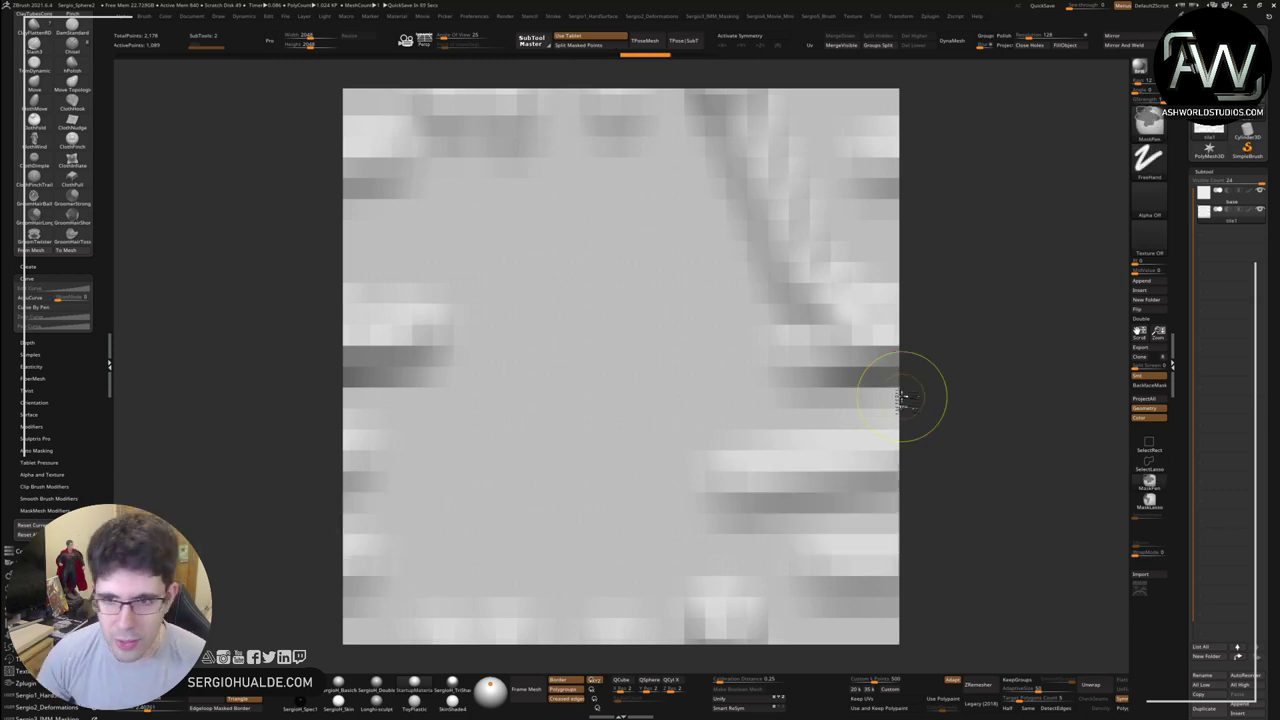
ctrl+click(902, 395)
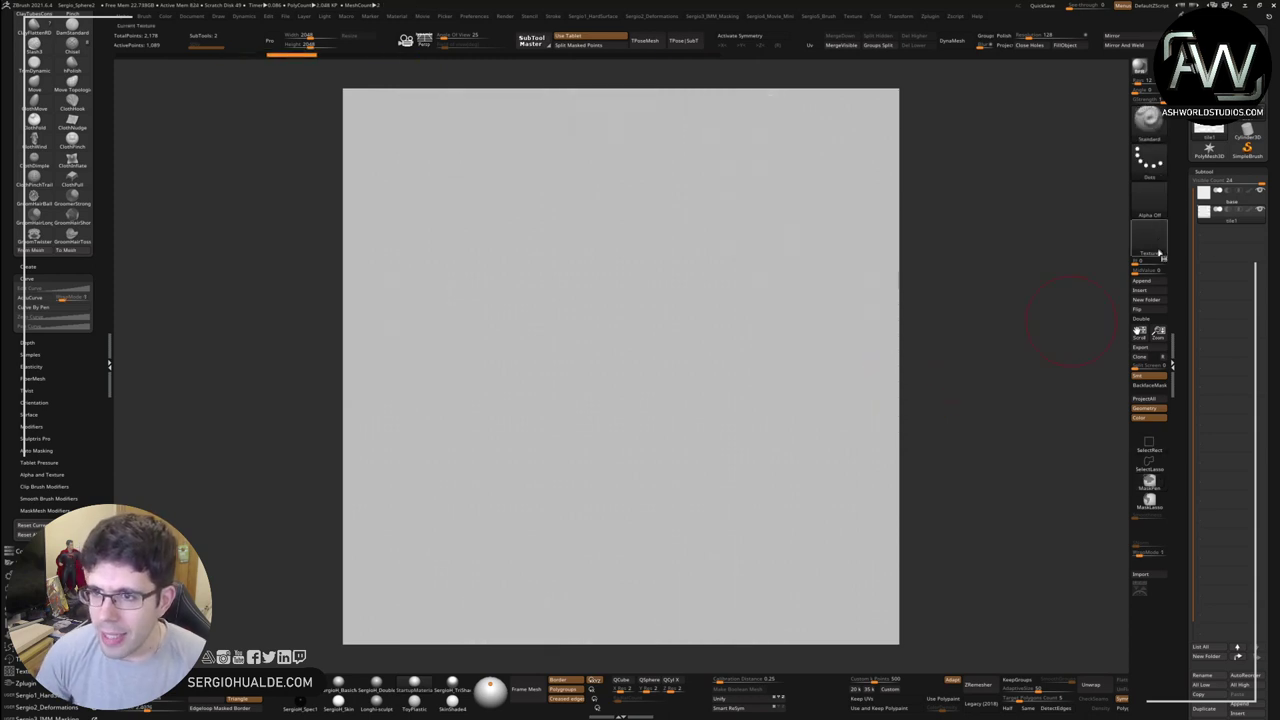
click(1226, 180)
click(1210, 183)
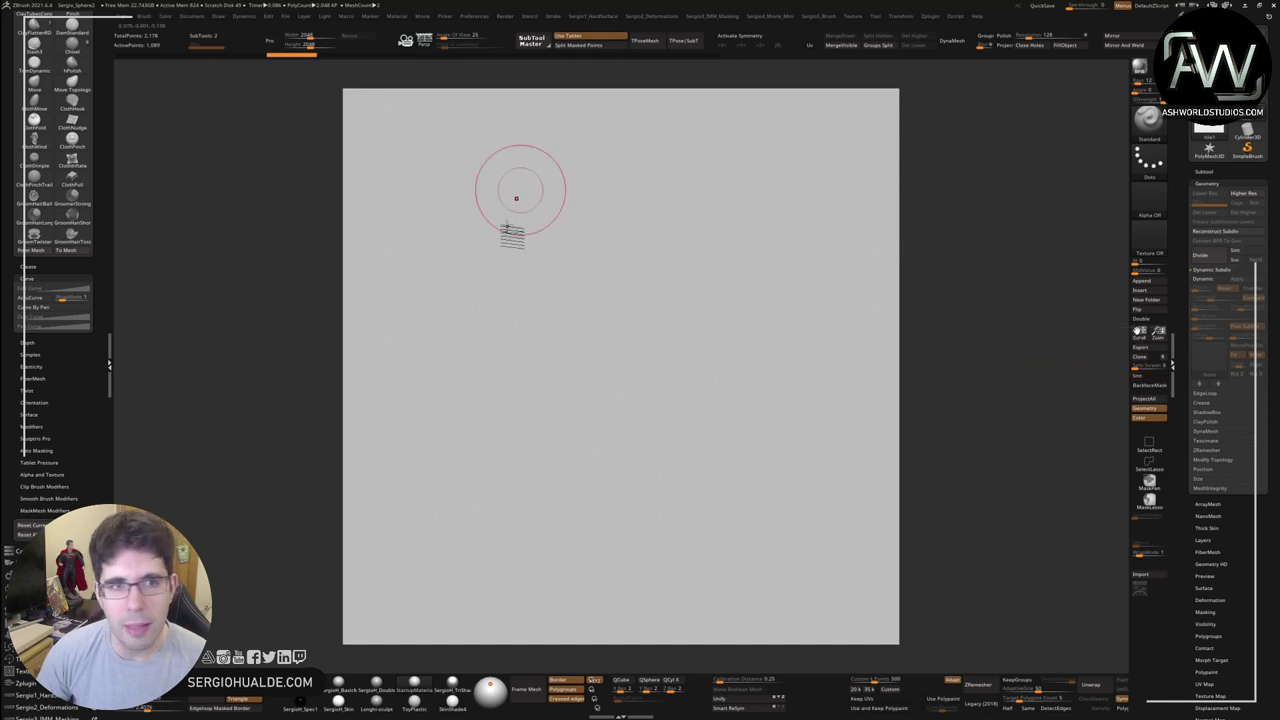
key(shift+f)
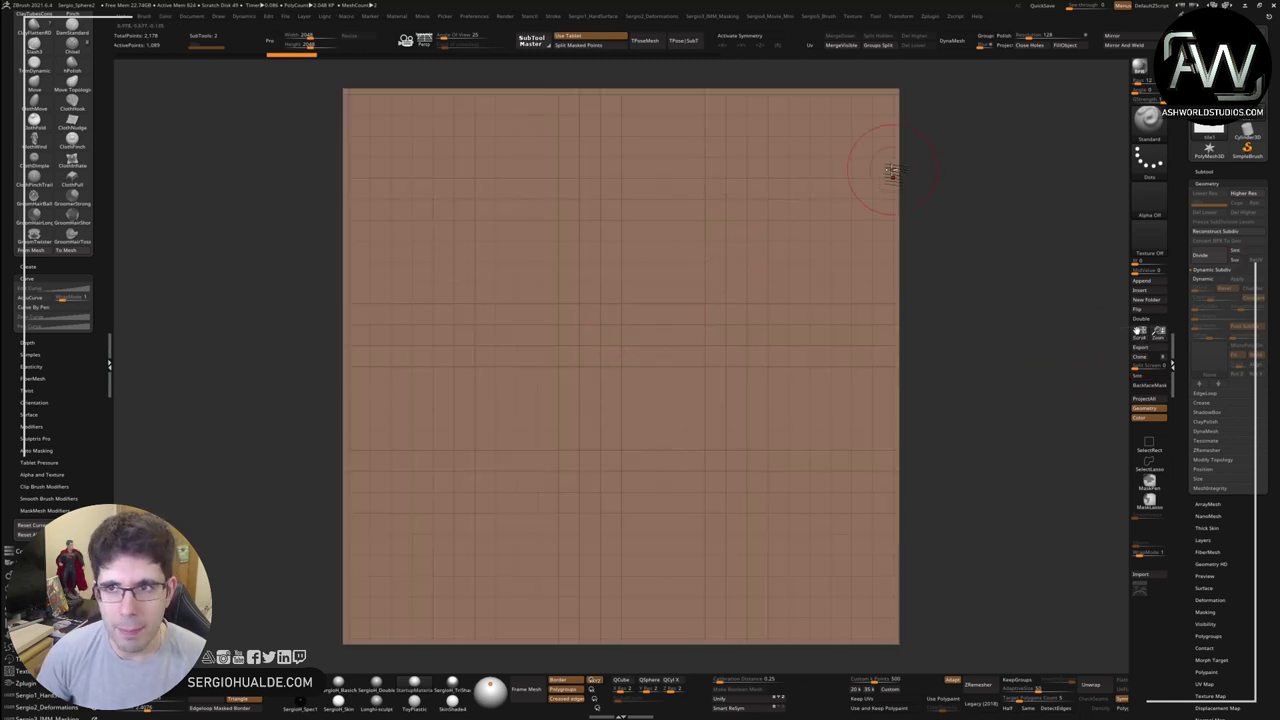
key(ctrl)
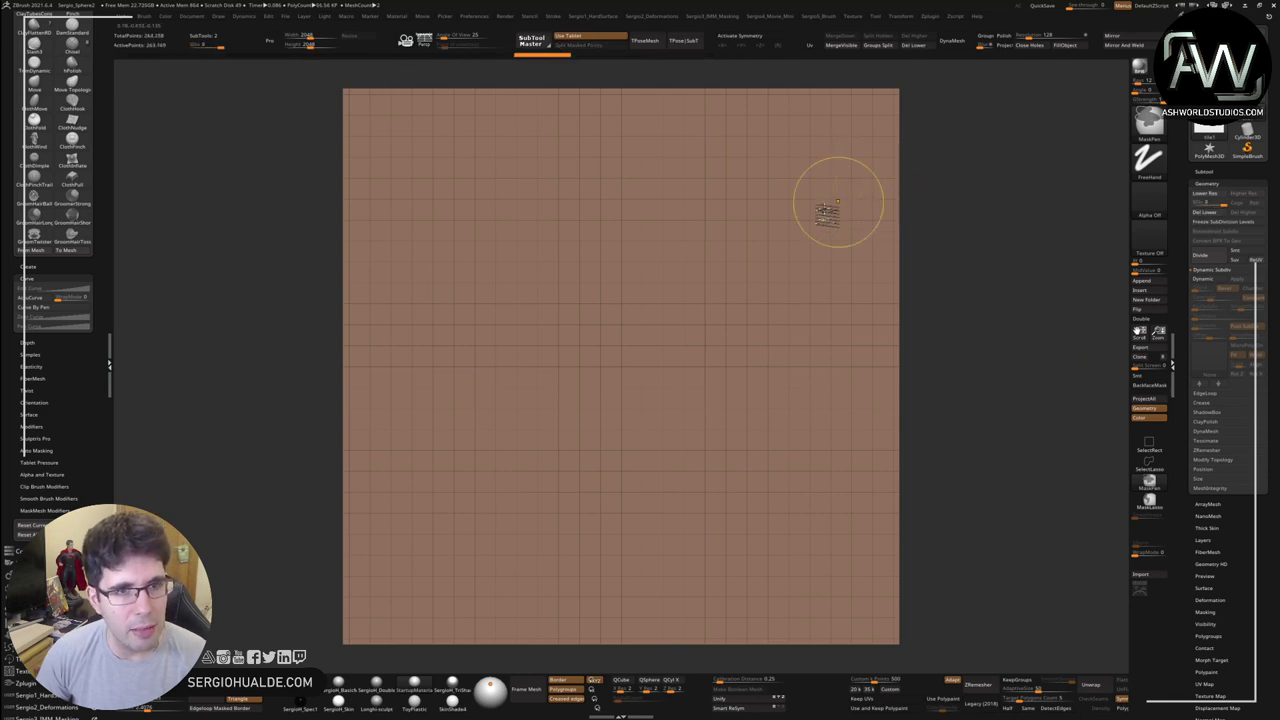
key(shift+f)
mouse_move(686, 371)
mouse_down()
mouse_move(780, 288)
mouse_move(811, 312)
mouse_up()
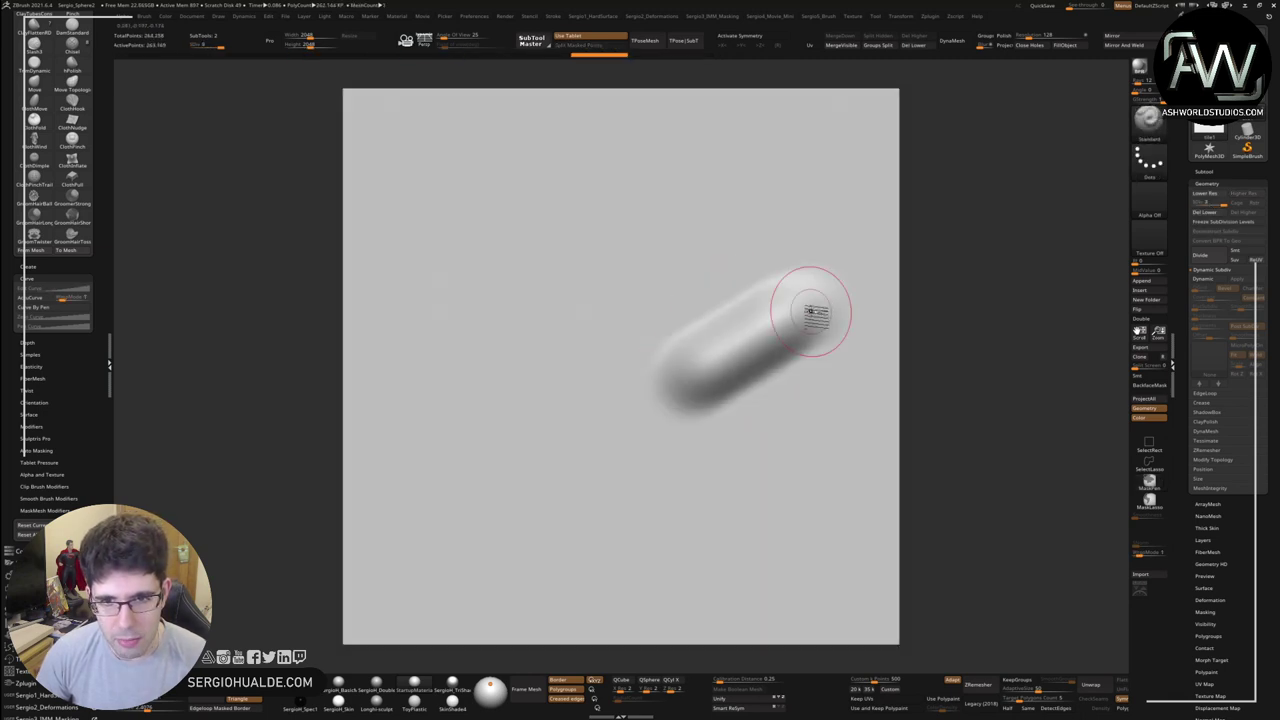
key(ctrl+z)
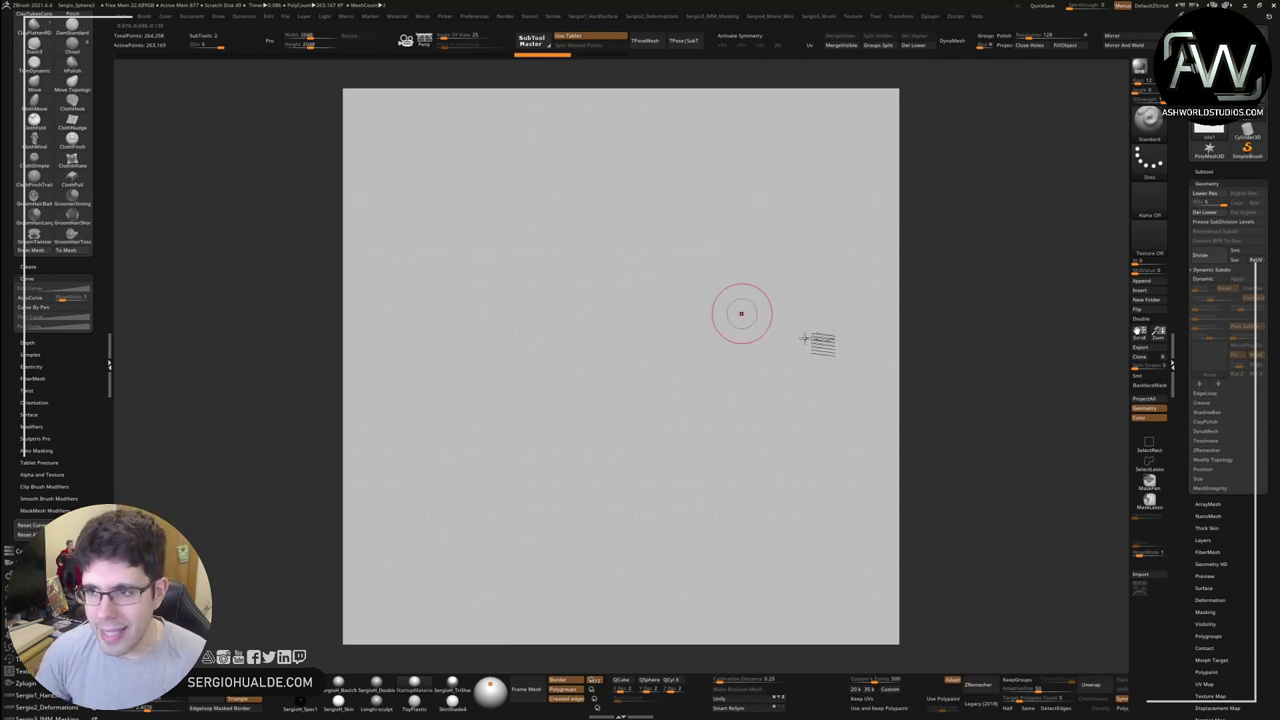
click(1227, 173)
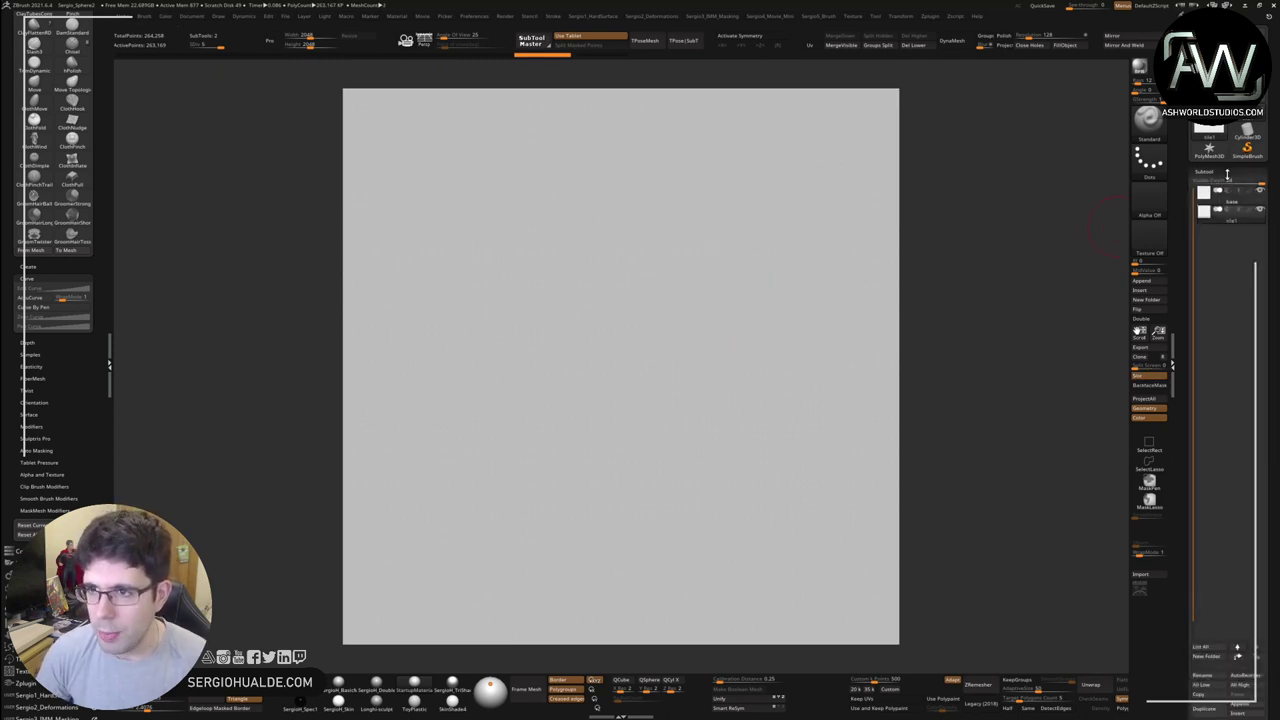
Step: Undo a trial chain-link mesh and a painted edge mask on the tile1 plane
mouse_move(909, 283)
mouse_down()
mouse_move(735, 412)
mouse_move(700, 229)
mouse_up()
key(ctrl+z)
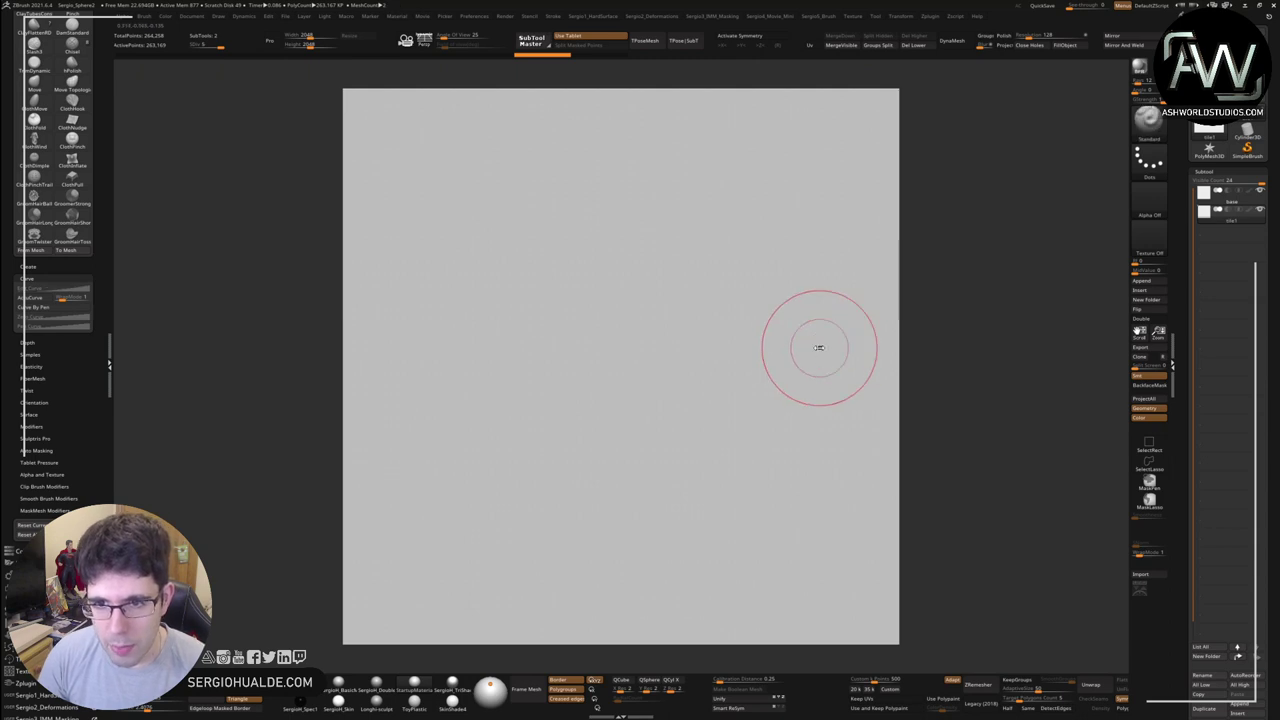
ctrl+drag(820, 343, 870, 344)
key(ctrl+z)
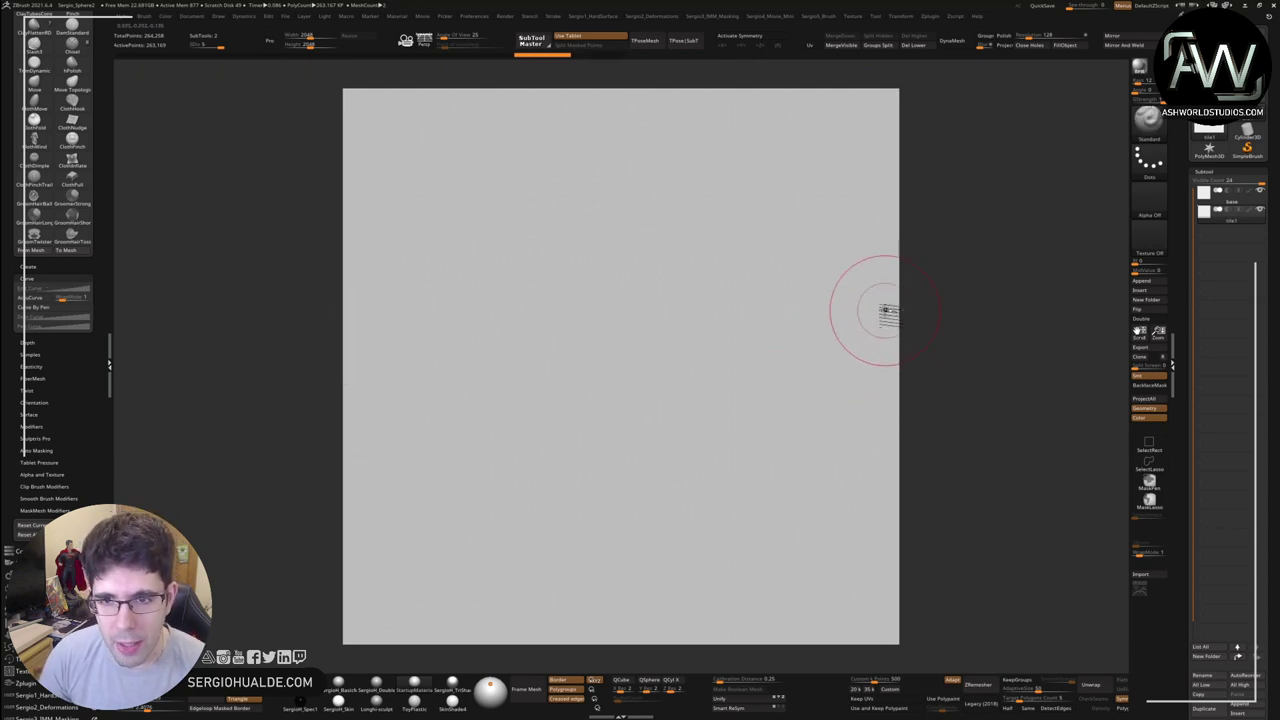
Step: Shrink the brush Draw Size and reselect the tile1 subtool
key(s)
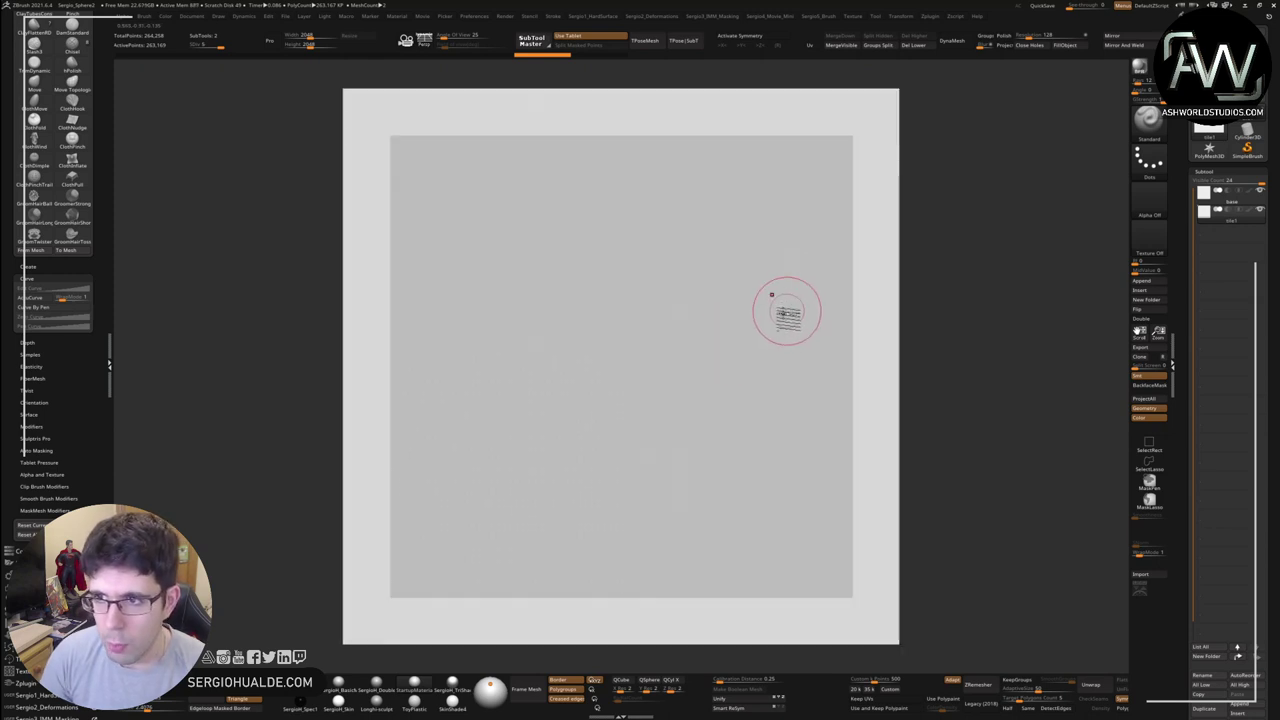
click(1227, 204)
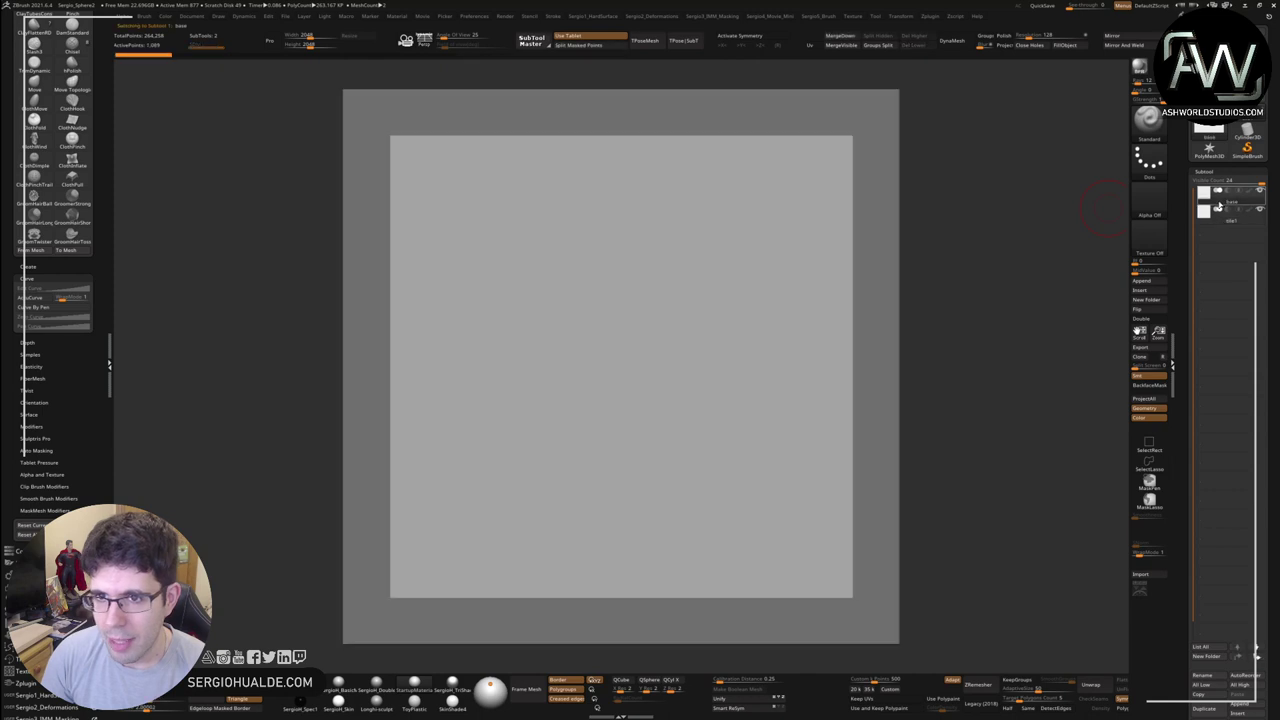
click(1215, 215)
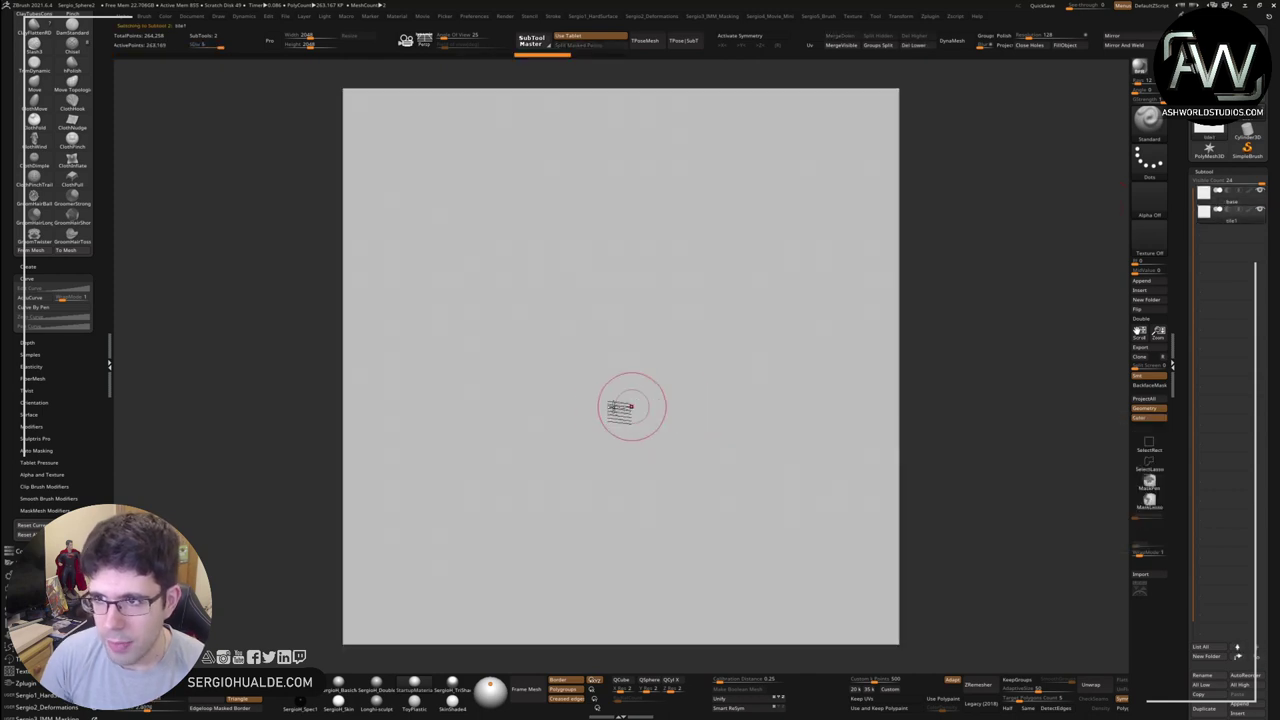
Step: Load the curve tube cloth brush (BC) and test wrapping tube strokes near the upper right
key(b)
key(c)
key(b)
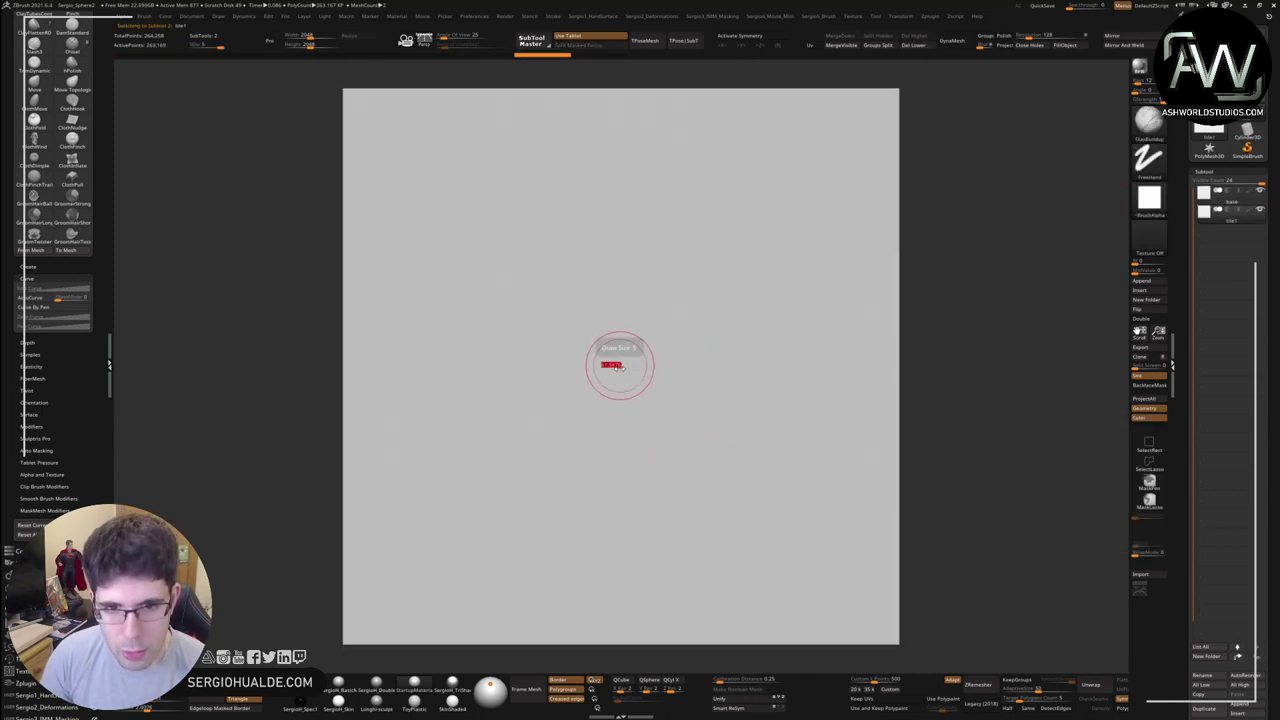
mouse_move(620, 365)
mouse_down()
mouse_move(643, 343)
mouse_move(920, 280)
mouse_up()
key(ctrl+z)
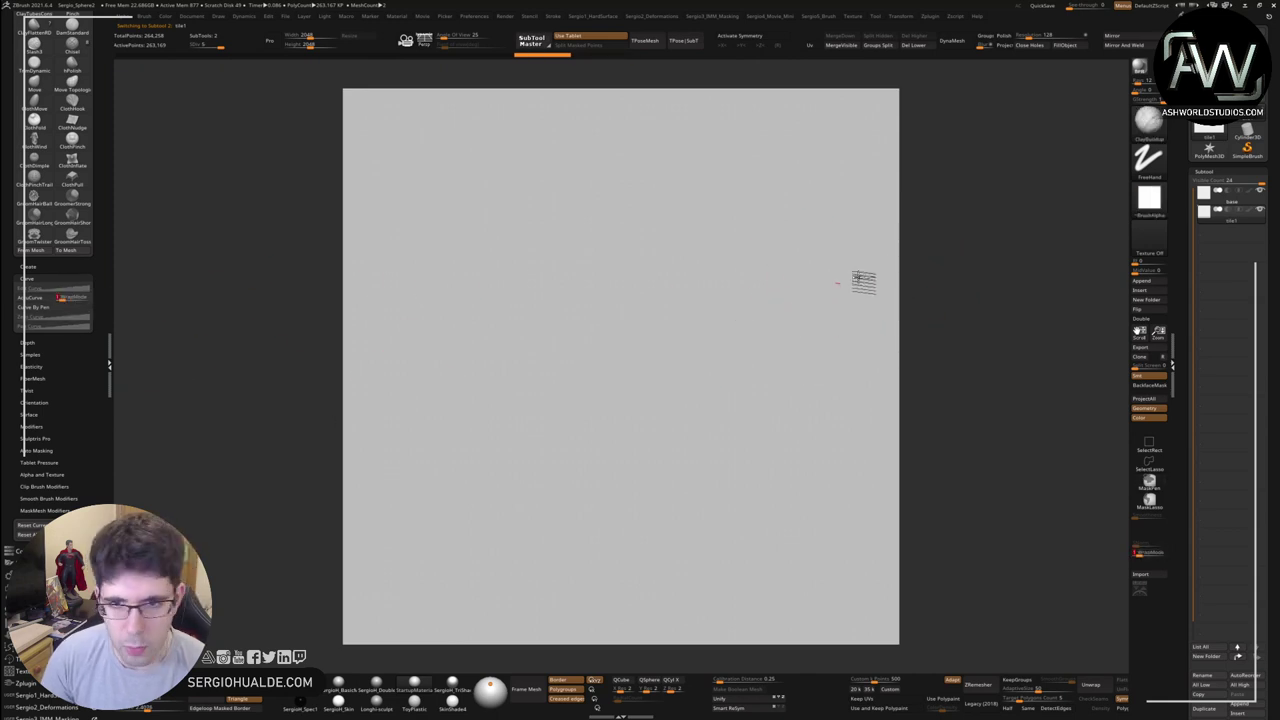
drag(857, 280, 858, 318)
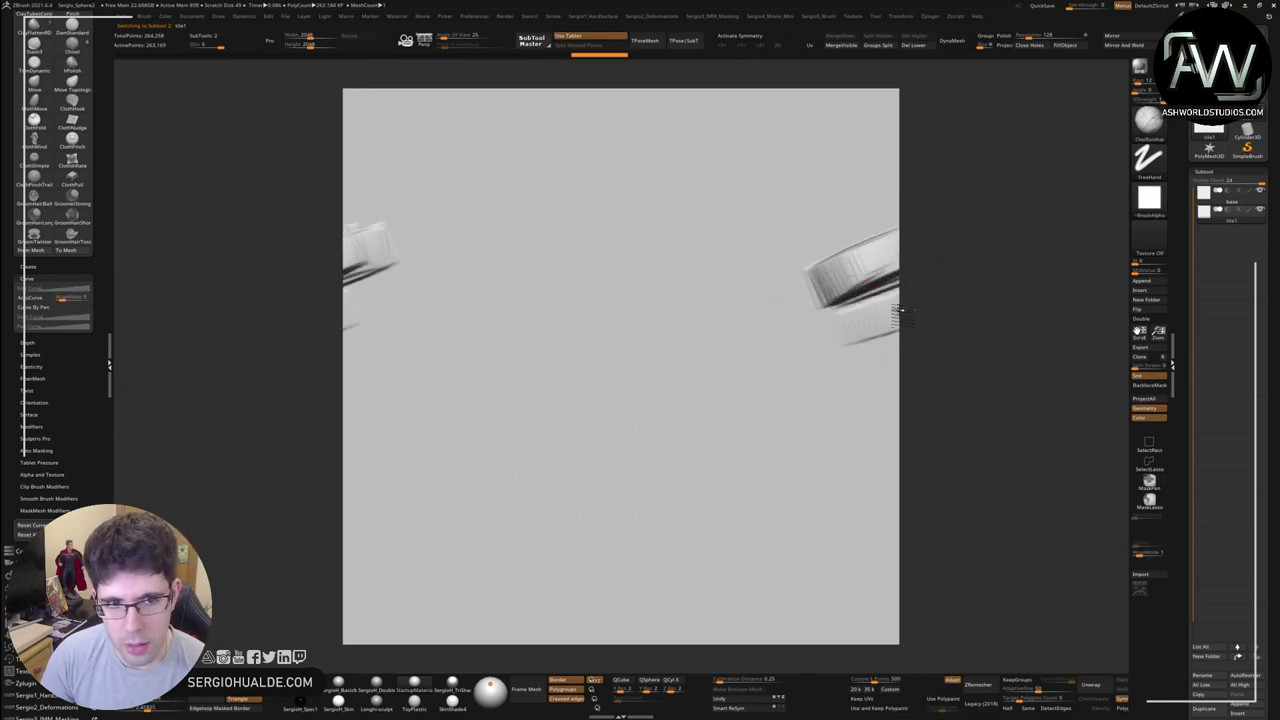
key(ctrl+z)
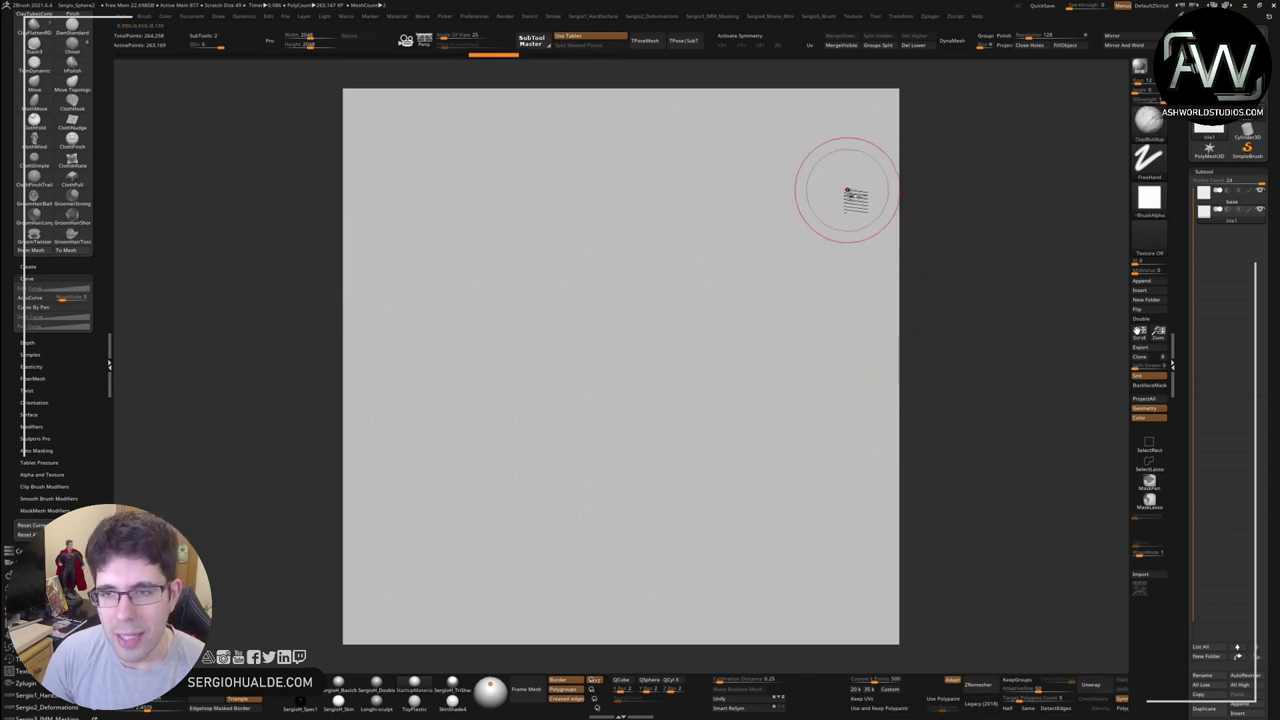
drag(847, 192, 898, 240)
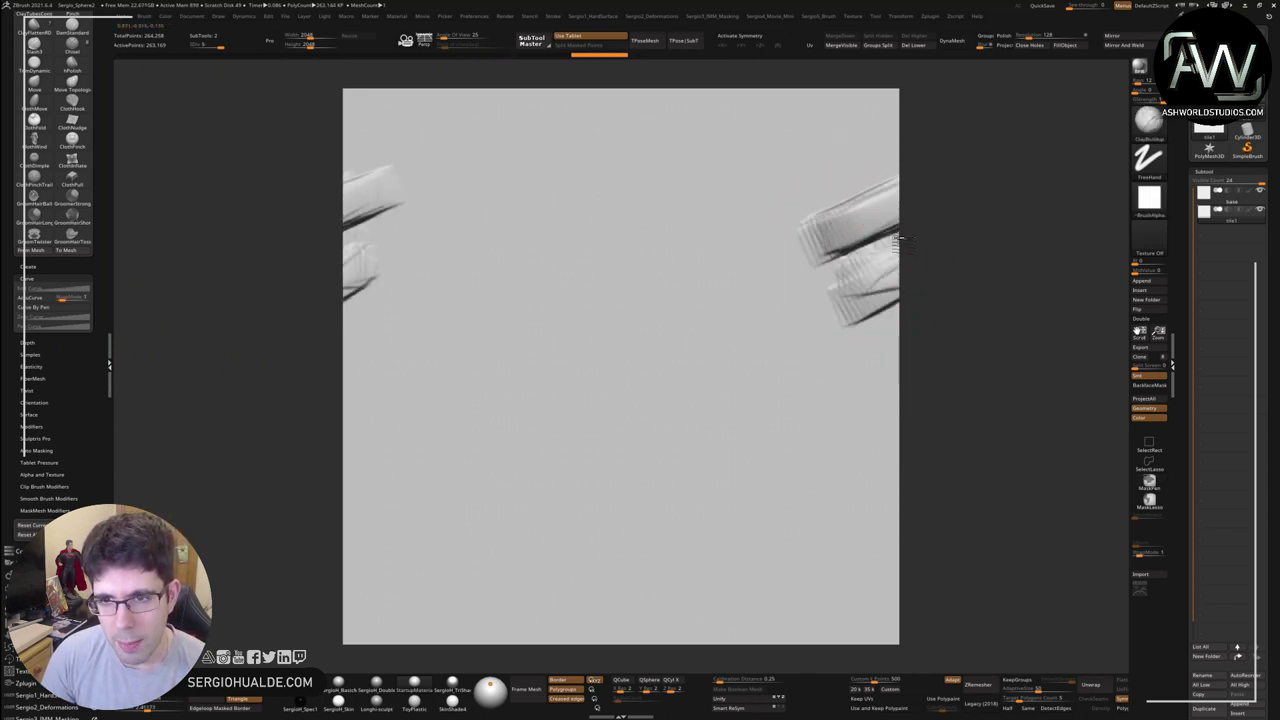
drag(888, 243, 903, 243)
key(ctrl+z)
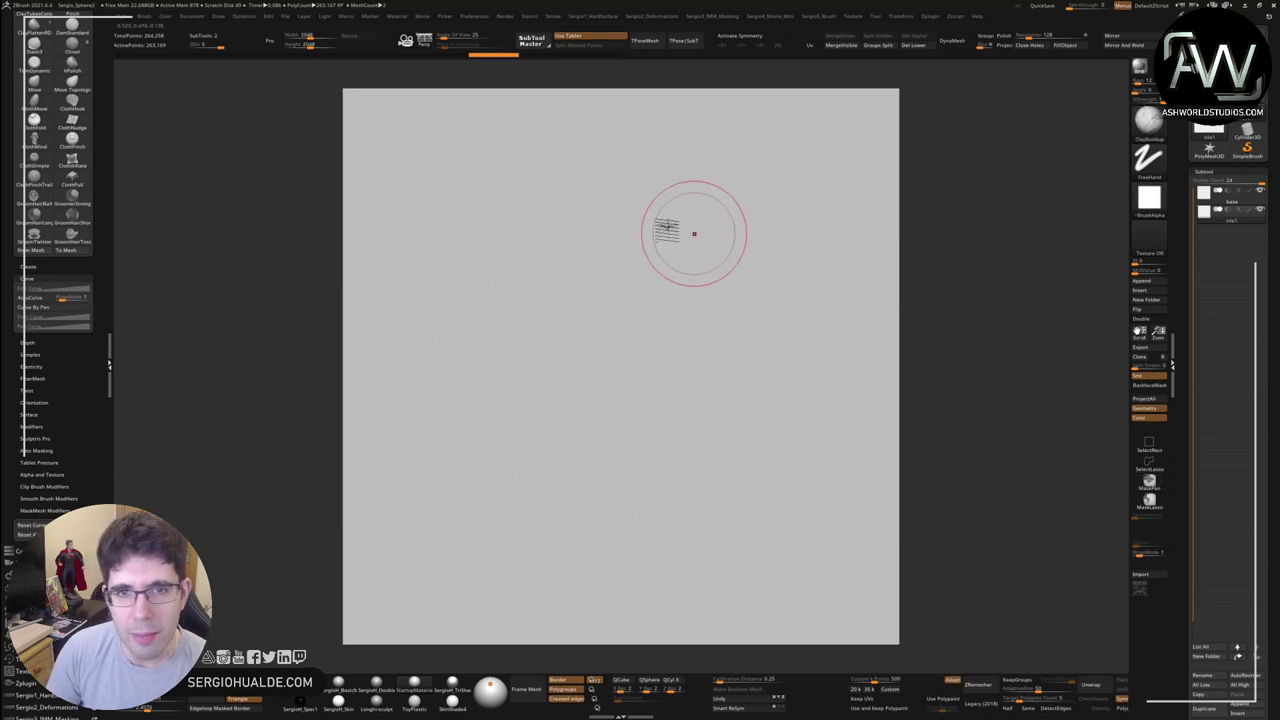
mouse_move(804, 165)
mouse_down()
mouse_move(785, 218)
mouse_move(903, 216)
mouse_move(800, 266)
mouse_move(771, 251)
mouse_move(808, 188)
mouse_up()
Step: Draw folded cloth bricks across the middle, lower and right areas of the canvas
mouse_move(651, 189)
mouse_down()
mouse_move(660, 270)
mouse_move(626, 196)
mouse_move(560, 225)
mouse_move(415, 205)
mouse_move(613, 162)
mouse_move(450, 175)
mouse_move(650, 240)
mouse_move(430, 265)
mouse_move(490, 275)
mouse_up()
mouse_move(835, 300)
mouse_down()
mouse_move(610, 320)
mouse_move(540, 350)
mouse_move(640, 310)
mouse_move(652, 390)
mouse_move(745, 320)
mouse_move(815, 300)
mouse_move(600, 420)
mouse_move(805, 388)
mouse_move(863, 337)
mouse_move(885, 390)
mouse_move(400, 349)
mouse_move(508, 333)
mouse_move(430, 415)
mouse_move(400, 410)
mouse_move(460, 340)
mouse_move(483, 352)
mouse_up()
mouse_move(611, 478)
mouse_down()
mouse_move(440, 490)
mouse_move(510, 475)
mouse_move(450, 600)
mouse_move(660, 570)
mouse_move(690, 520)
mouse_up()
mouse_move(480, 550)
mouse_down()
mouse_move(690, 568)
mouse_move(440, 580)
mouse_move(680, 470)
mouse_move(640, 570)
mouse_up()
mouse_move(829, 534)
mouse_down()
mouse_move(760, 465)
mouse_move(815, 535)
mouse_move(865, 555)
mouse_move(770, 575)
mouse_move(800, 470)
mouse_move(838, 520)
mouse_move(829, 514)
mouse_move(915, 475)
mouse_move(755, 497)
mouse_up()
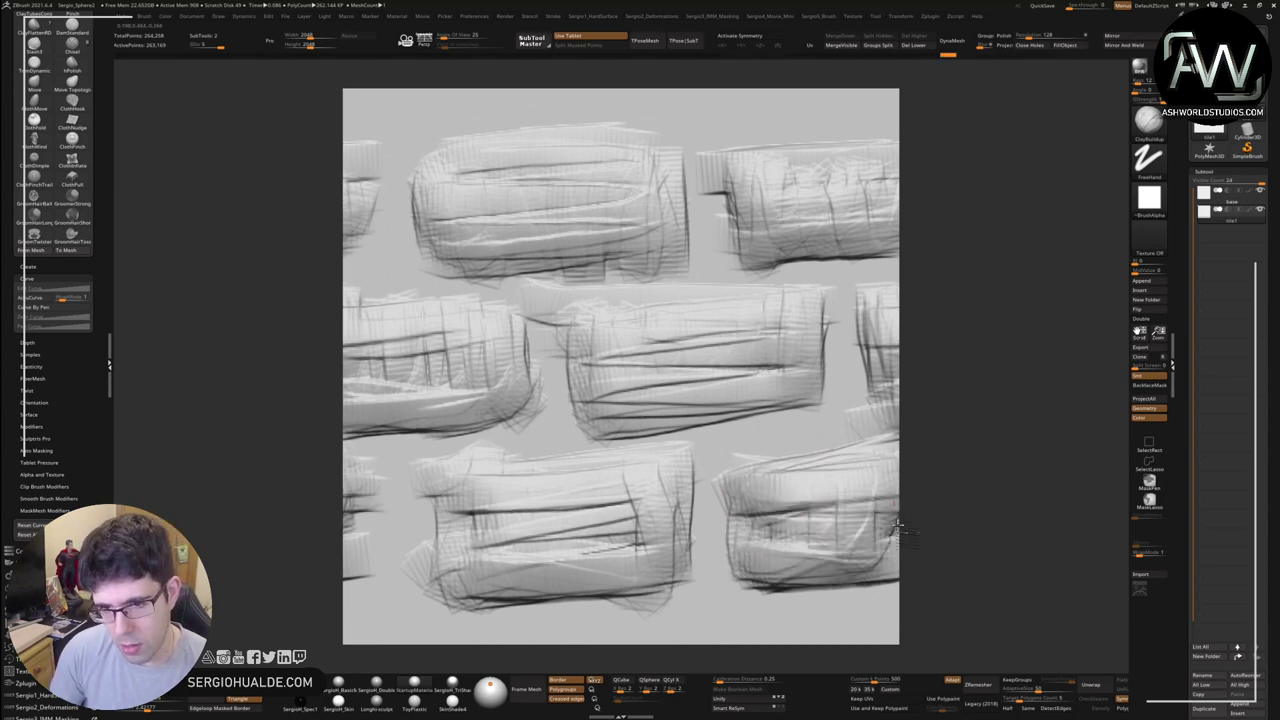
drag(833, 502, 843, 600)
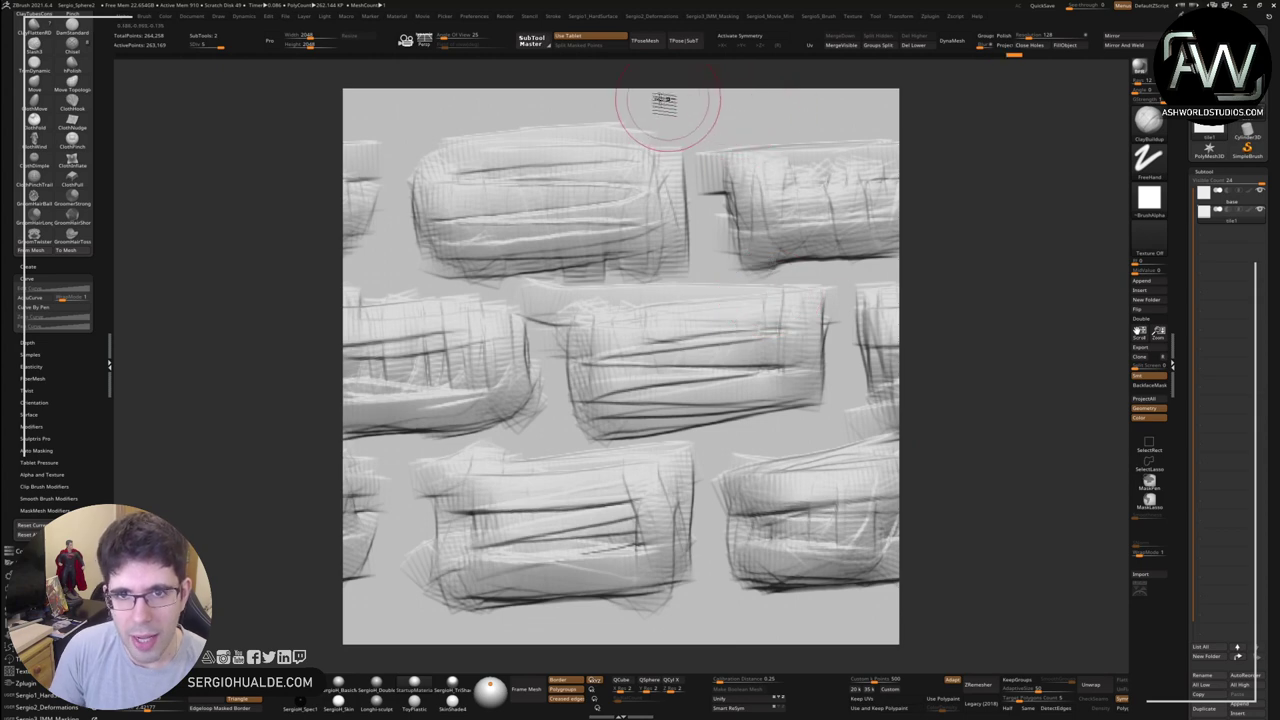
Step: Add cloth bricks along the top and bottom edges so they wrap across the tile
drag(665, 100, 778, 100)
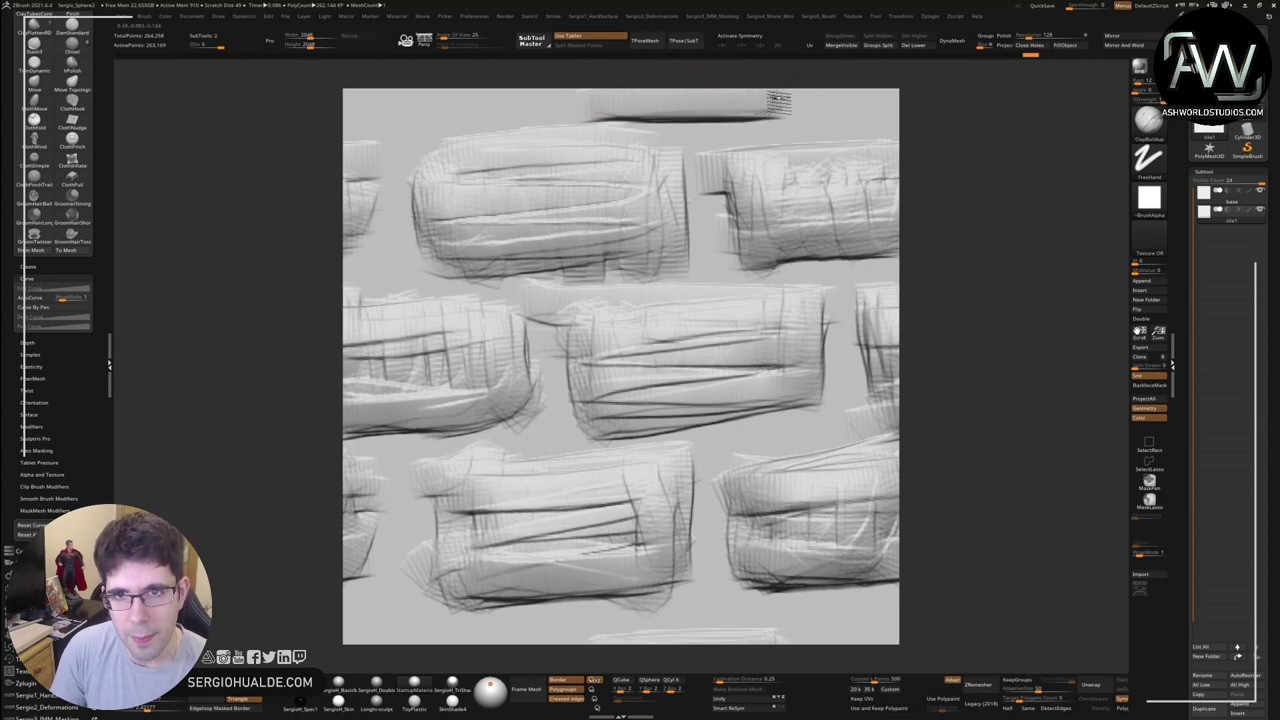
drag(362, 112, 516, 93)
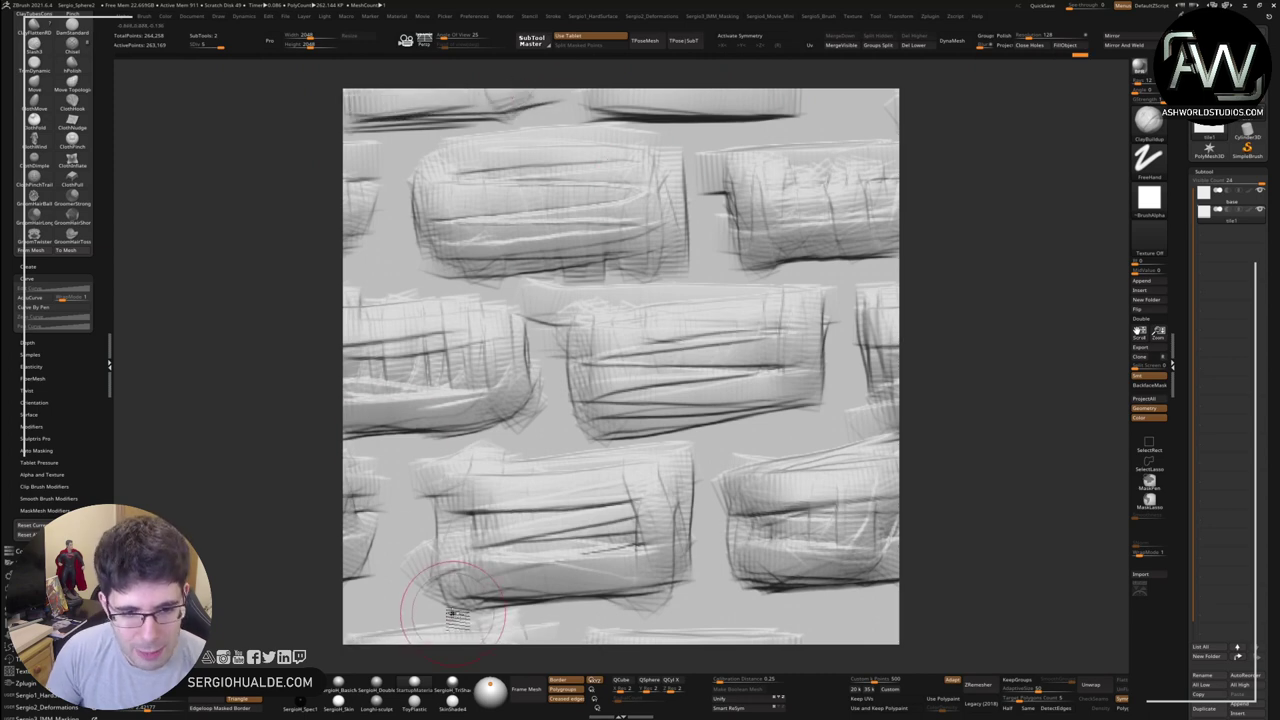
drag(467, 628, 511, 637)
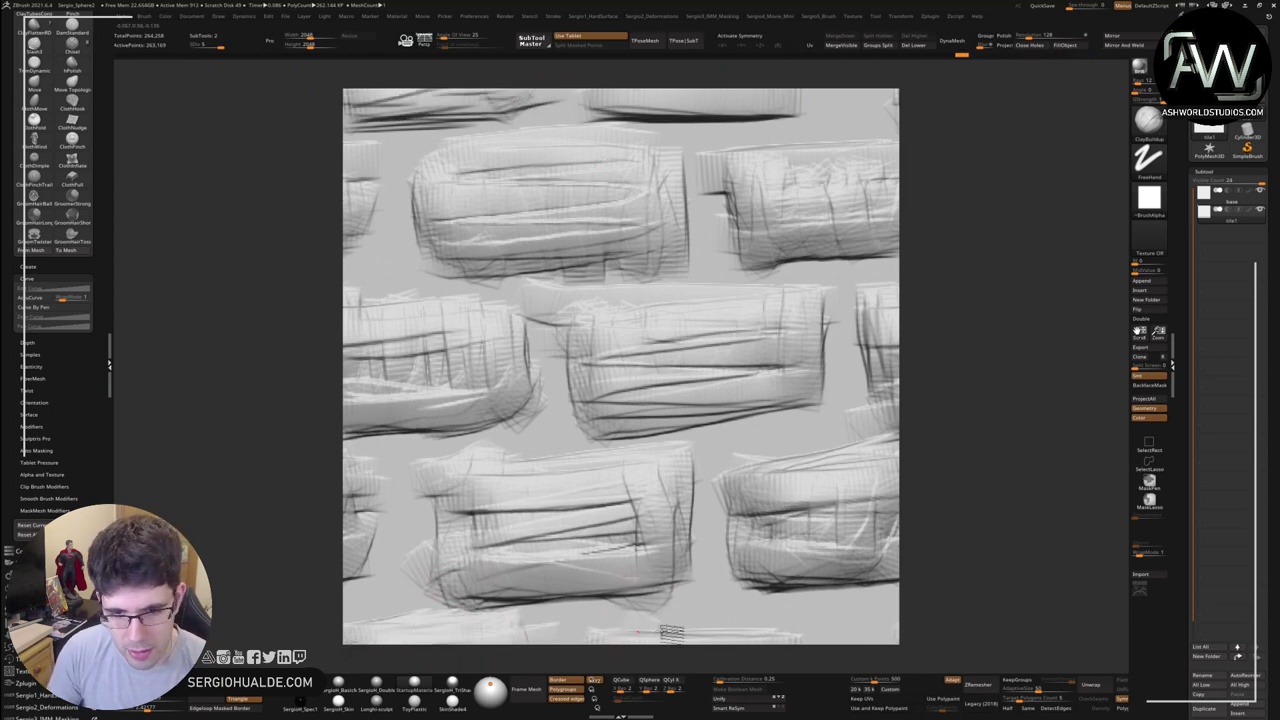
mouse_move(671, 633)
mouse_down()
mouse_move(780, 631)
mouse_move(700, 640)
mouse_up()
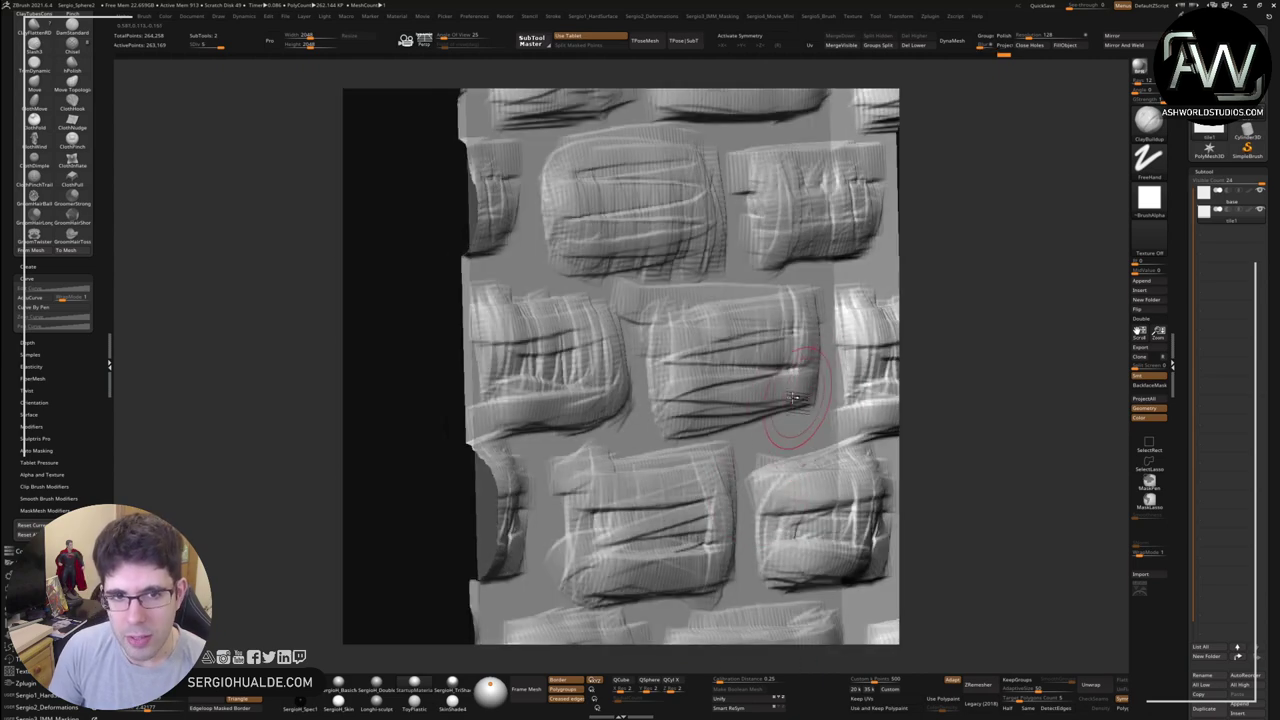
Step: Undo the stray strokes and reselect the brick tile subtool
key(ctrl+z)
key(ctrl+z)
key(ctrl+z)
key(ctrl+z)
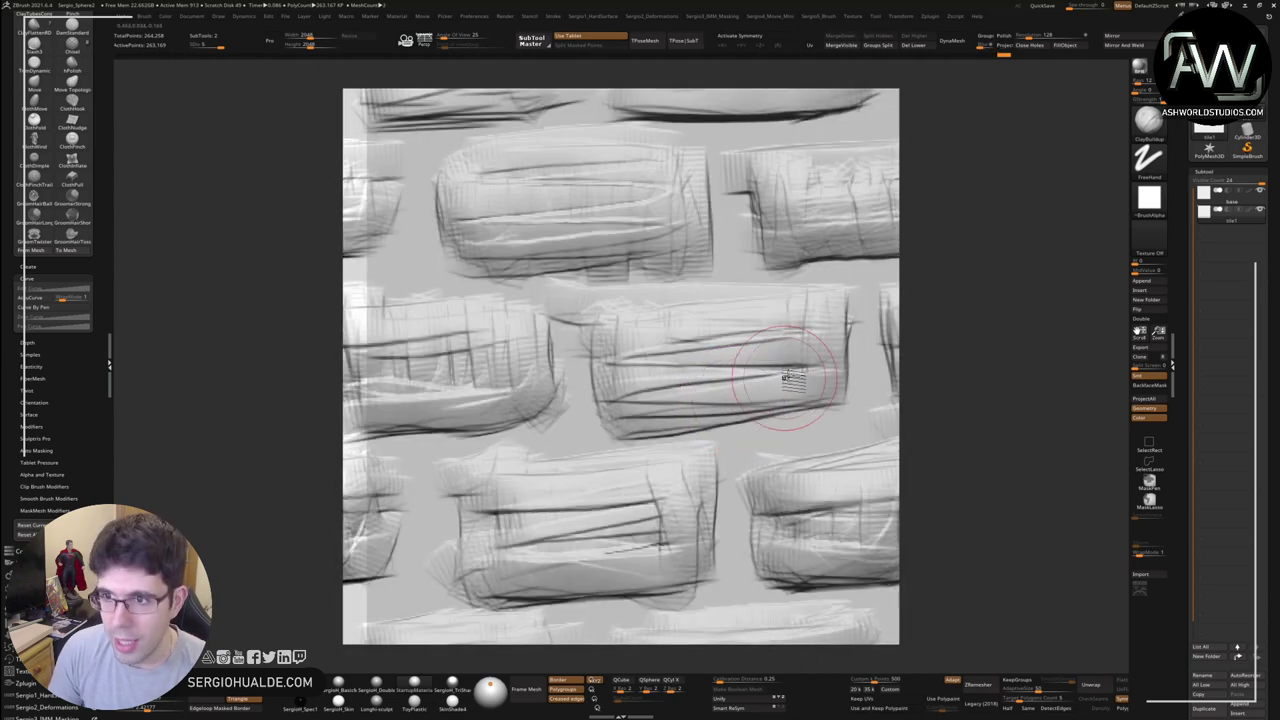
key(ctrl+z)
click(1228, 210)
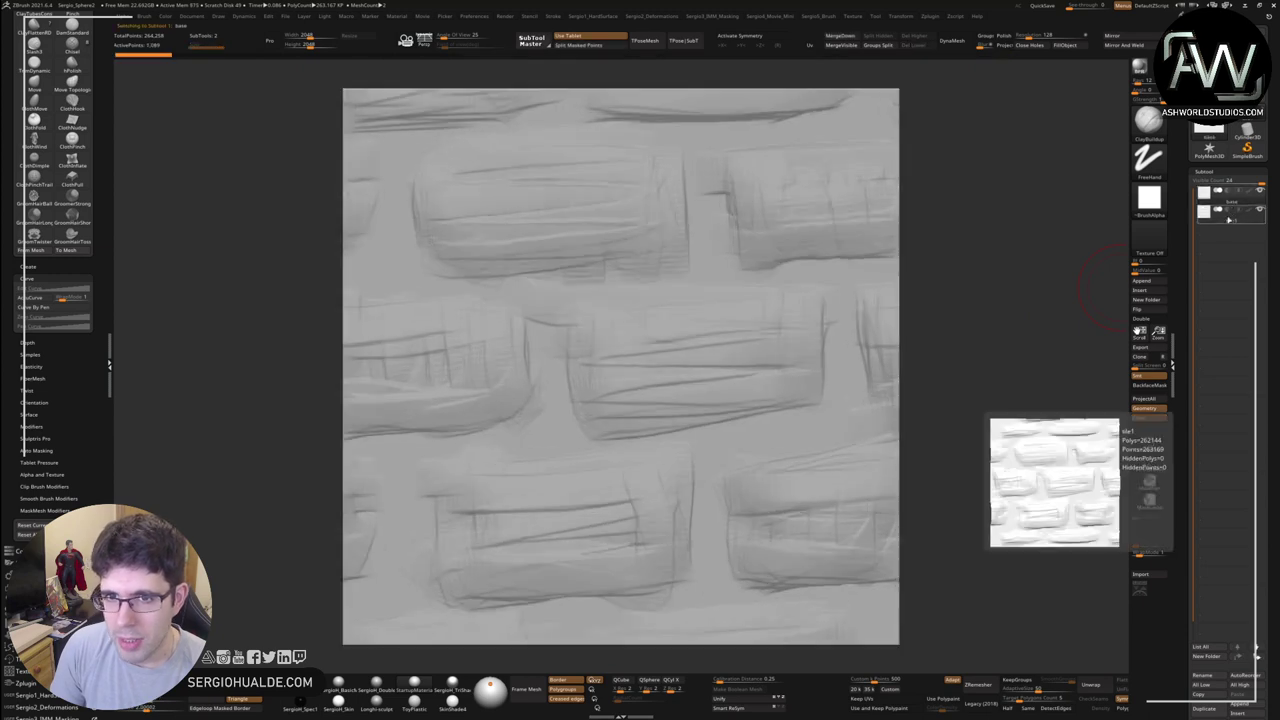
click(1228, 218)
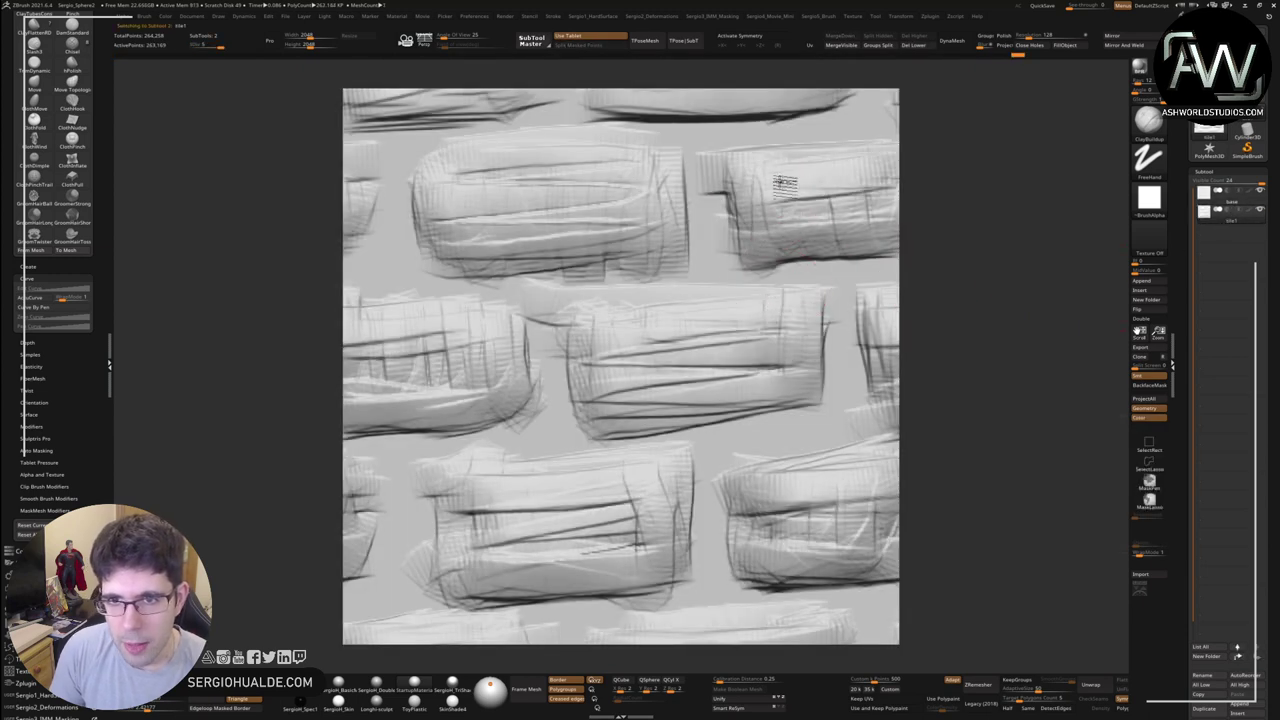
Step: Carve mortar grooves between the bricks with the Standard brush (BST) and Dots stroke
key(b)
key(s)
key(t)
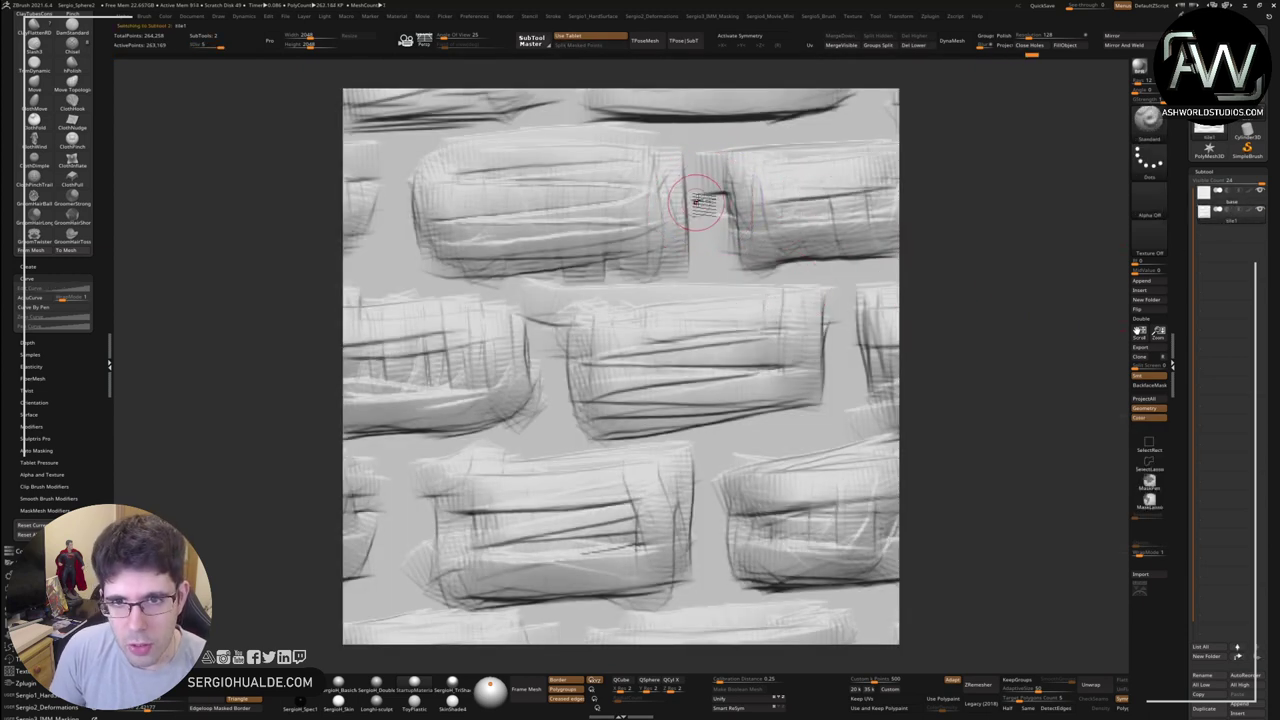
mouse_move(703, 202)
mouse_down()
mouse_move(700, 282)
mouse_move(697, 145)
mouse_move(905, 137)
mouse_up()
mouse_move(569, 122)
mouse_down()
mouse_move(411, 288)
mouse_move(500, 270)
mouse_move(880, 270)
mouse_move(809, 280)
mouse_move(865, 425)
mouse_move(548, 432)
mouse_move(545, 290)
mouse_move(571, 434)
mouse_move(350, 445)
mouse_up()
mouse_move(413, 515)
mouse_down()
mouse_move(400, 595)
mouse_move(362, 590)
mouse_move(385, 605)
mouse_move(890, 586)
mouse_up()
drag(708, 460, 718, 572)
drag(705, 420, 723, 597)
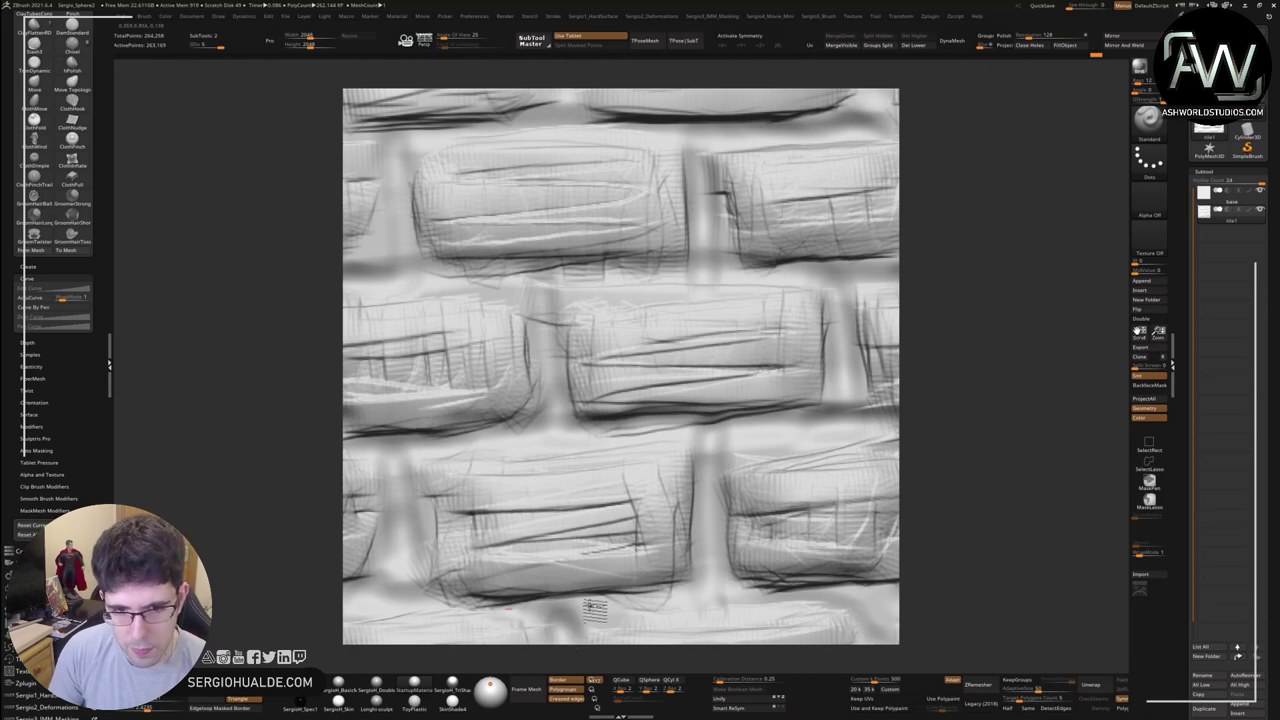
Step: Deepen the mortar grooves with ClayBuildup and scratch the lower-left brick
key(b)
key(c)
key(b)
mouse_move(386, 250)
mouse_down()
mouse_move(450, 268)
mouse_move(562, 264)
mouse_up()
drag(557, 320, 692, 272)
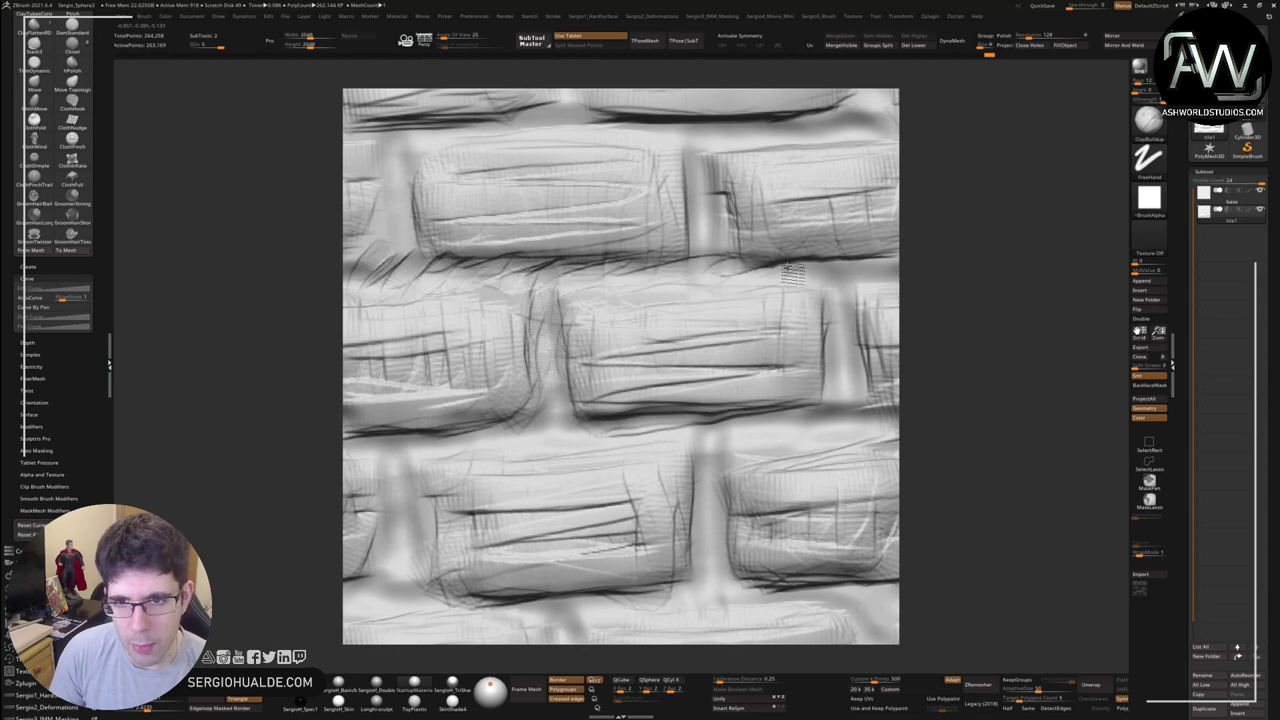
drag(900, 268, 745, 280)
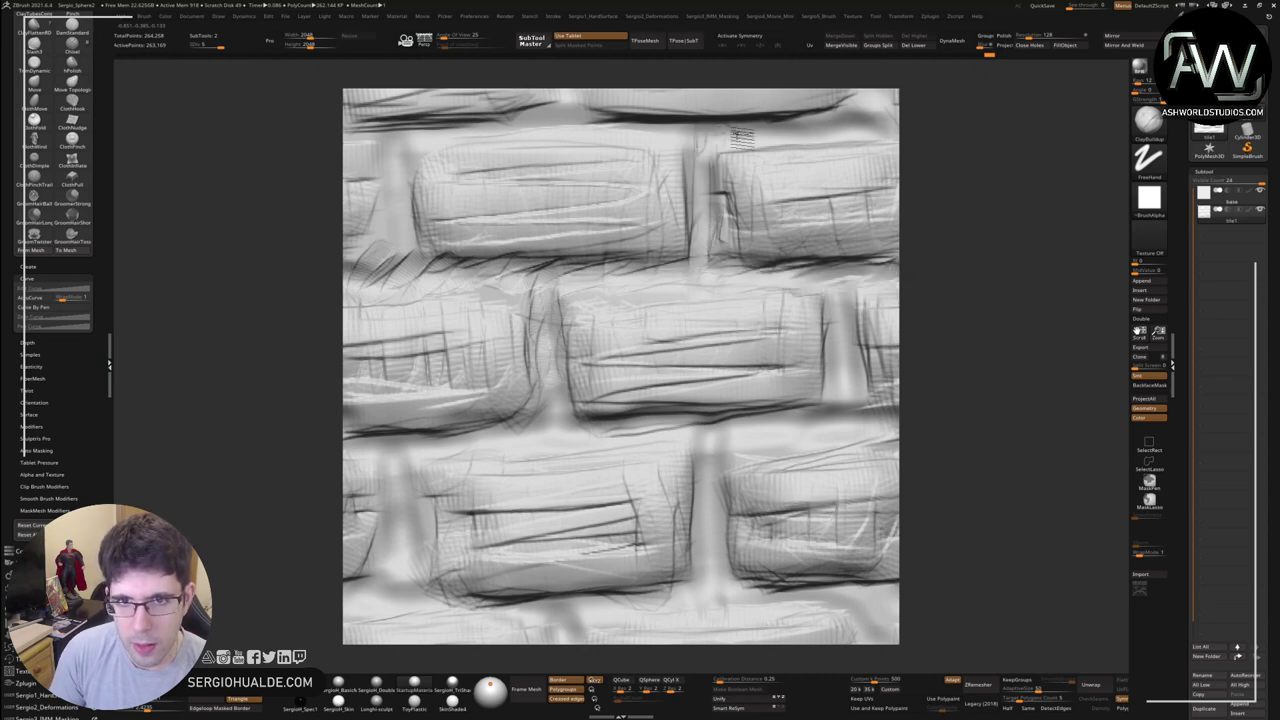
drag(743, 130, 436, 129)
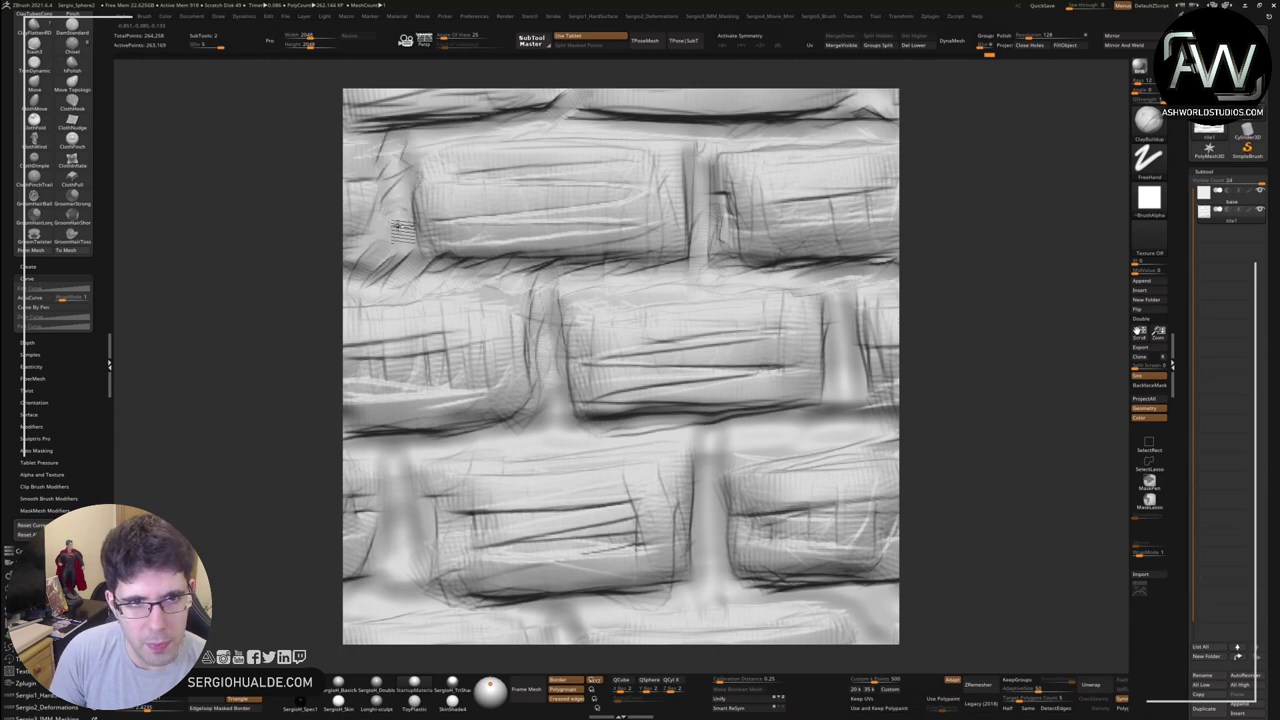
mouse_move(535, 449)
mouse_down()
mouse_move(420, 452)
mouse_move(385, 488)
mouse_move(436, 594)
mouse_move(547, 600)
mouse_move(560, 625)
mouse_move(740, 588)
mouse_move(702, 545)
mouse_move(700, 470)
mouse_move(845, 390)
mouse_move(845, 280)
mouse_move(850, 410)
mouse_move(893, 422)
mouse_move(570, 440)
mouse_move(700, 425)
mouse_move(750, 480)
mouse_move(805, 595)
mouse_move(870, 590)
mouse_move(882, 630)
mouse_move(880, 600)
mouse_move(862, 600)
mouse_up()
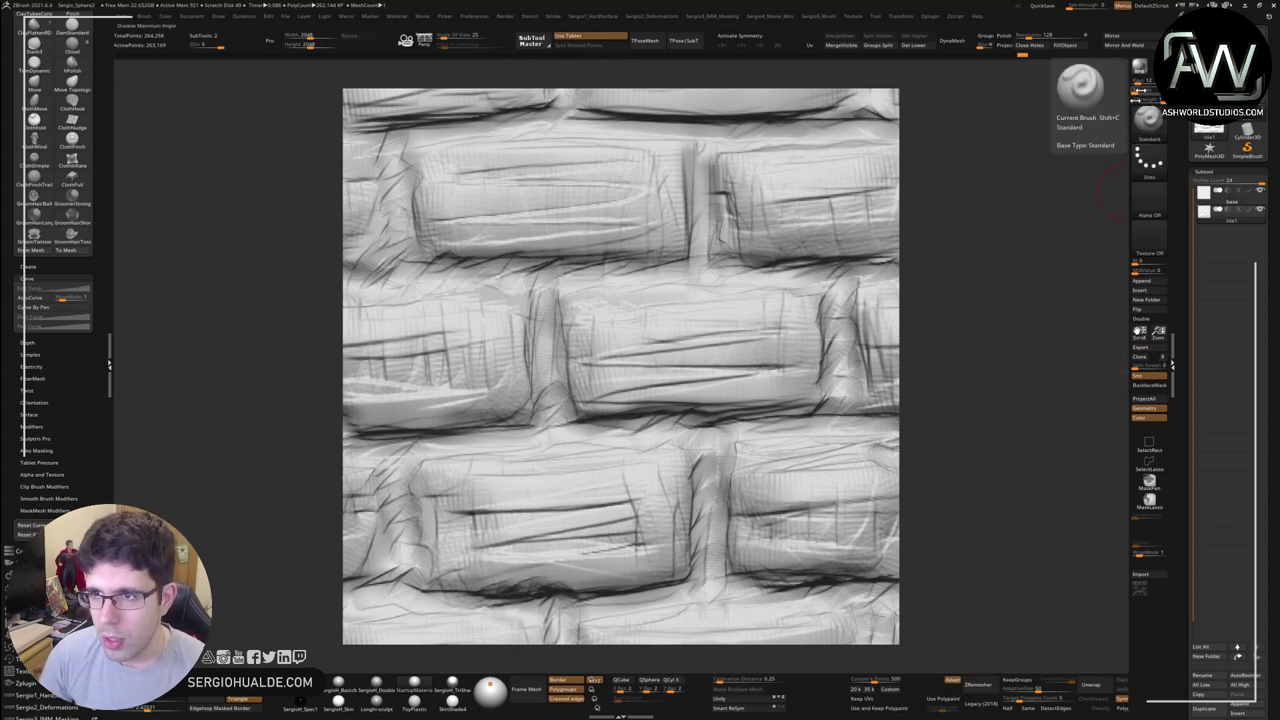
Step: Grab the canvas as 2048×2048 alpha ZGrab01 via GrabDoc and export it to a file
click(1149, 198)
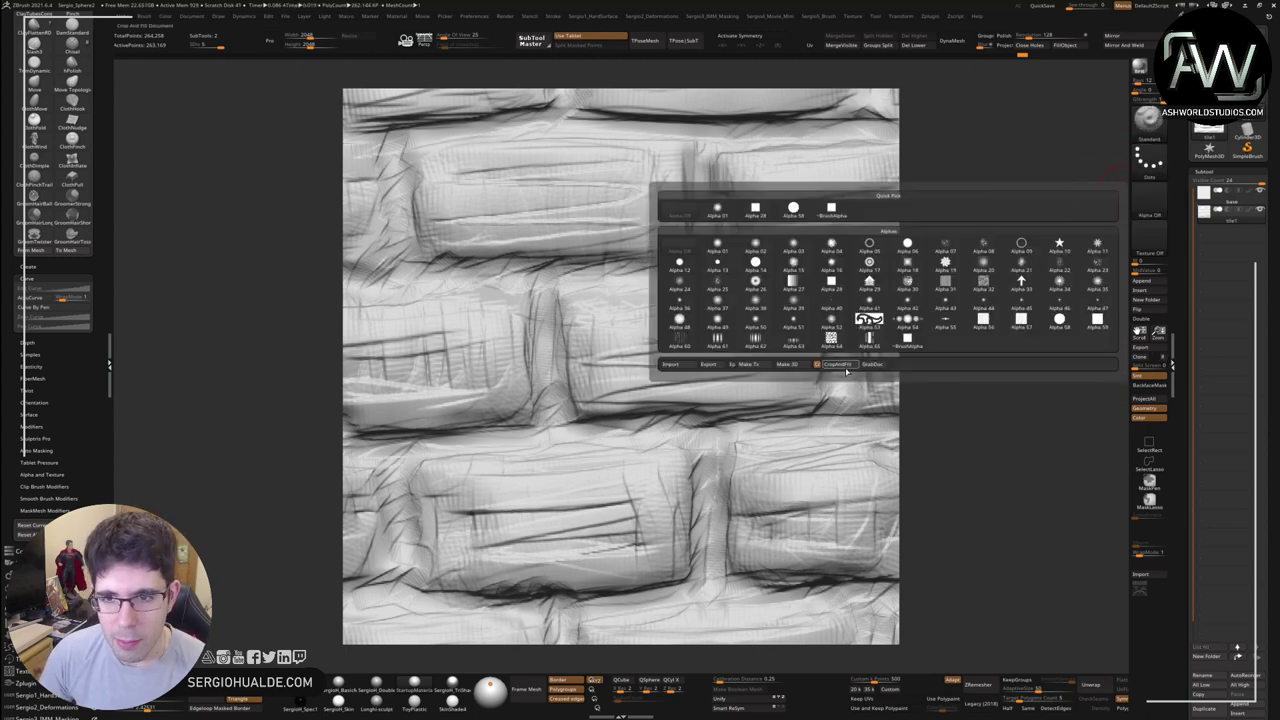
click(874, 364)
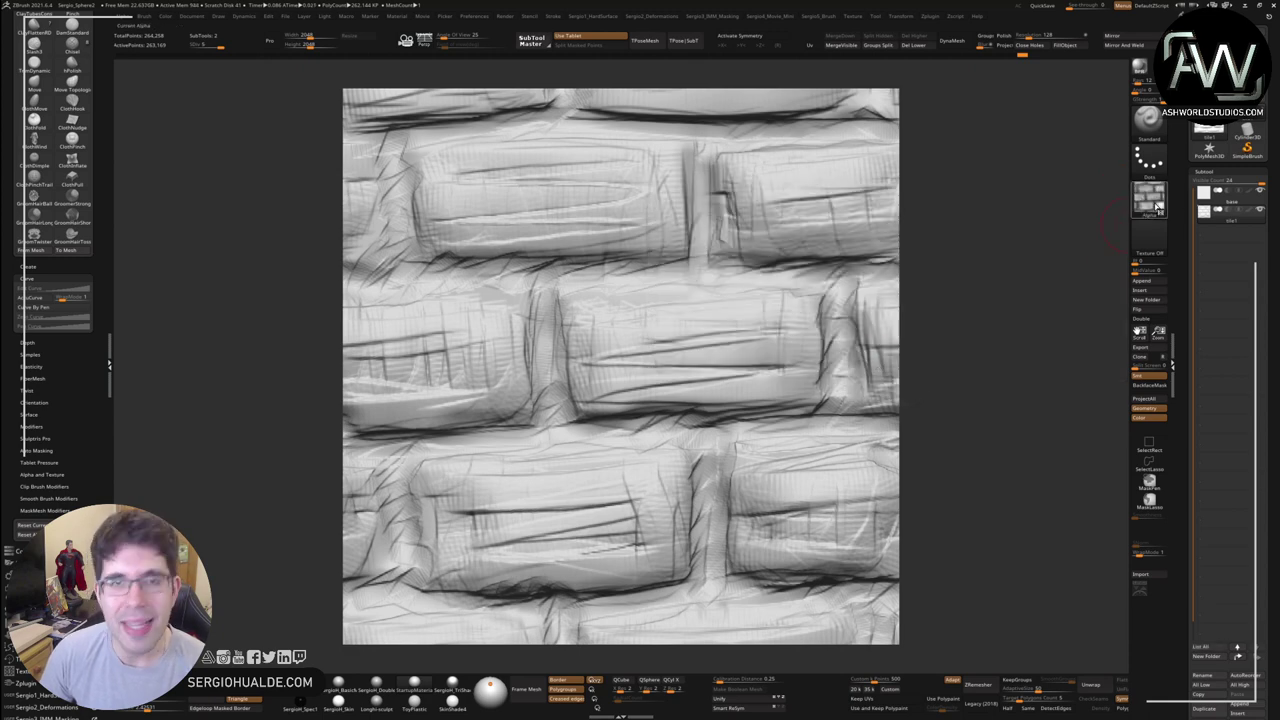
mouse_move(1150, 199)
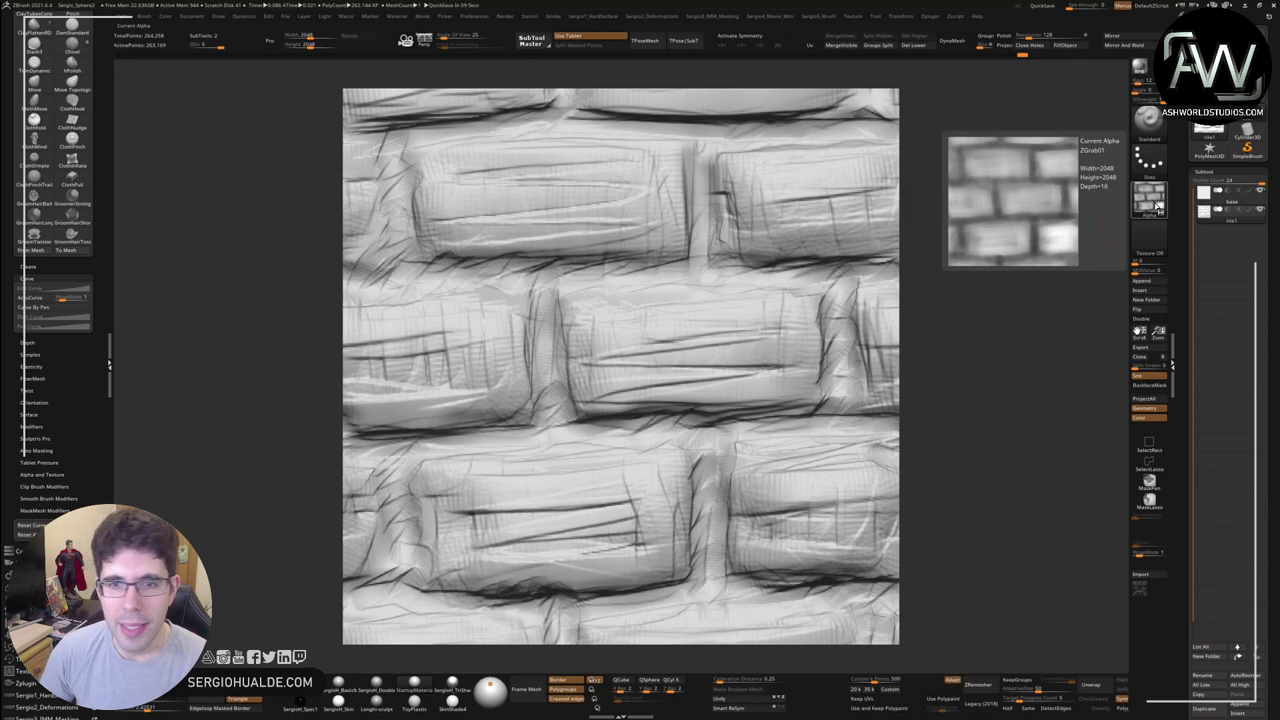
click(1150, 200)
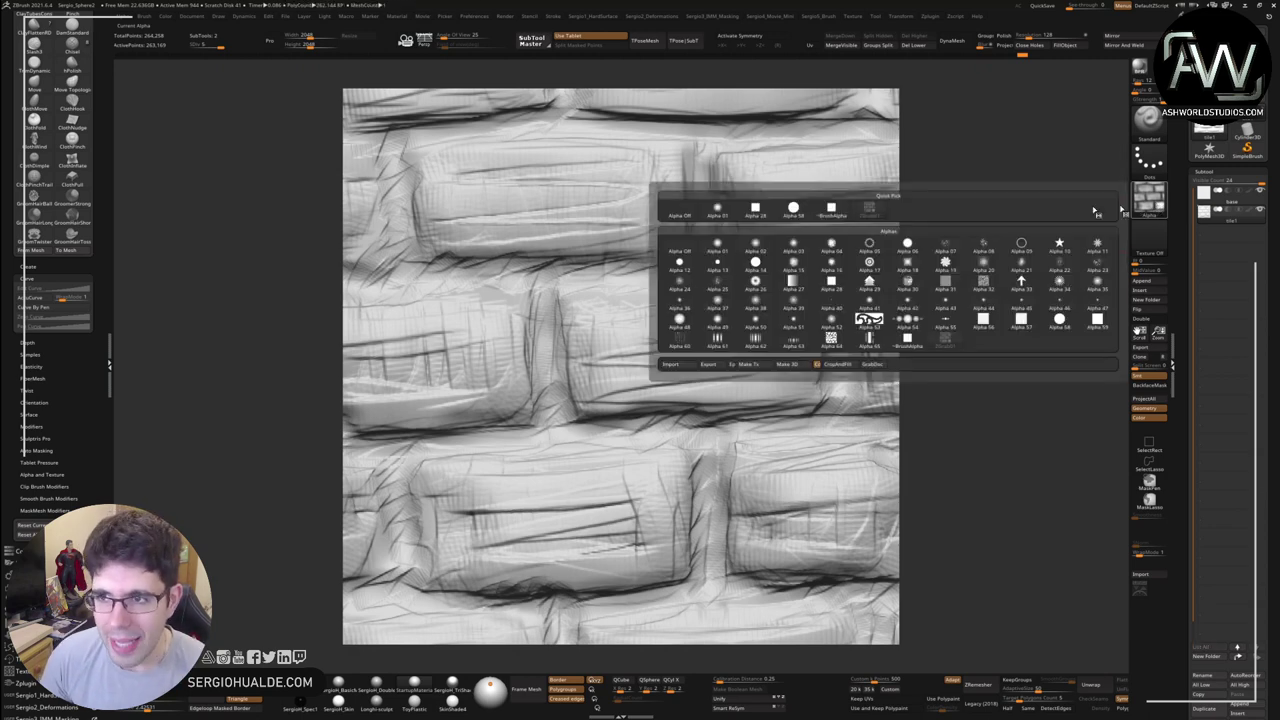
click(1150, 200)
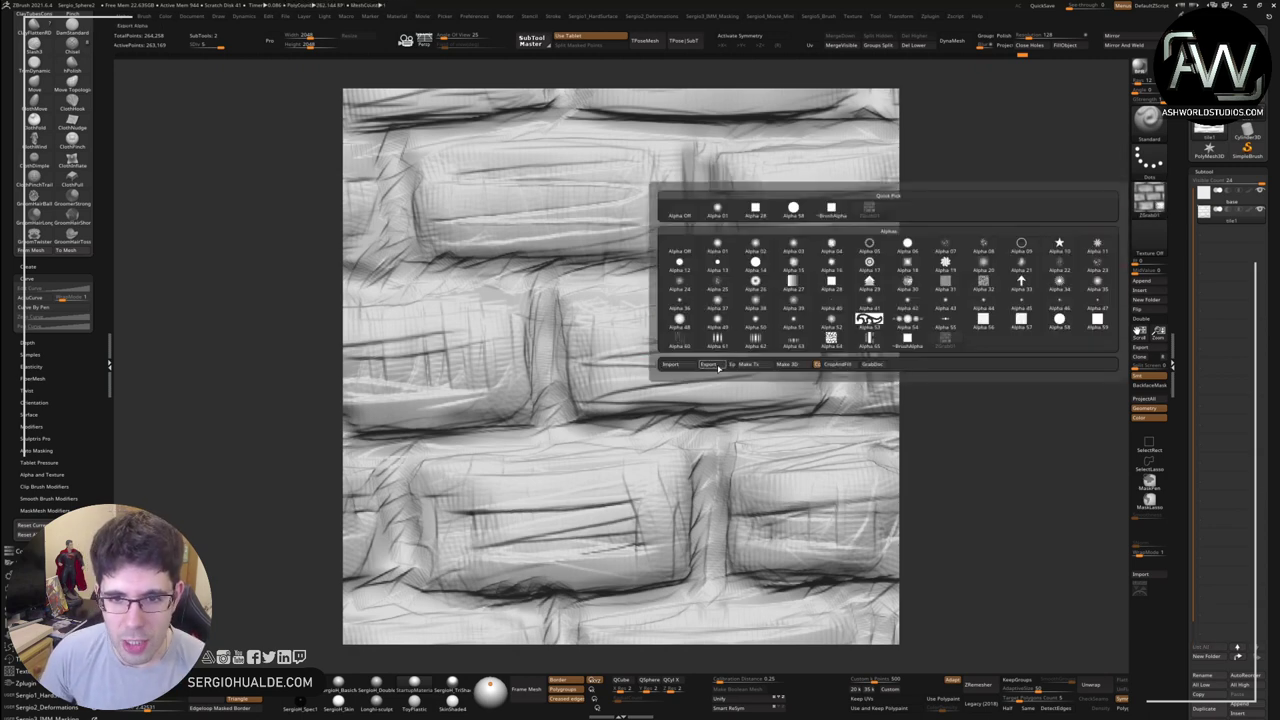
click(716, 366)
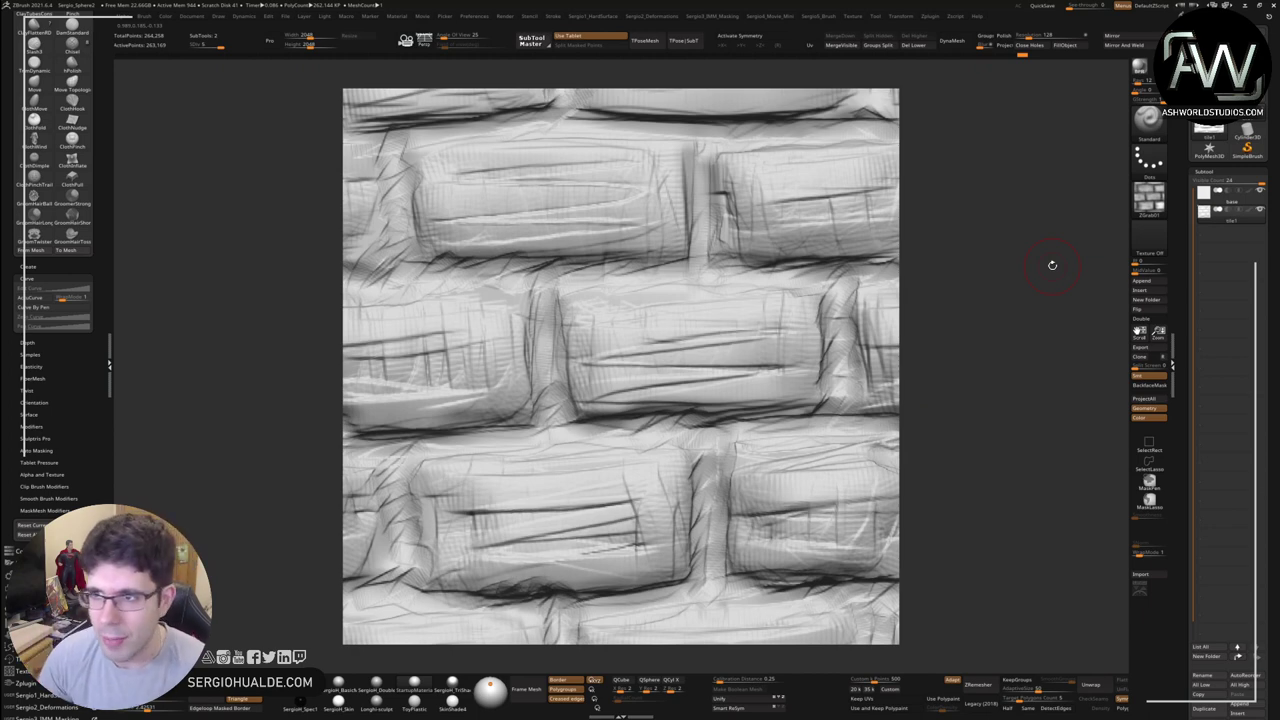
mouse_move(1247, 133)
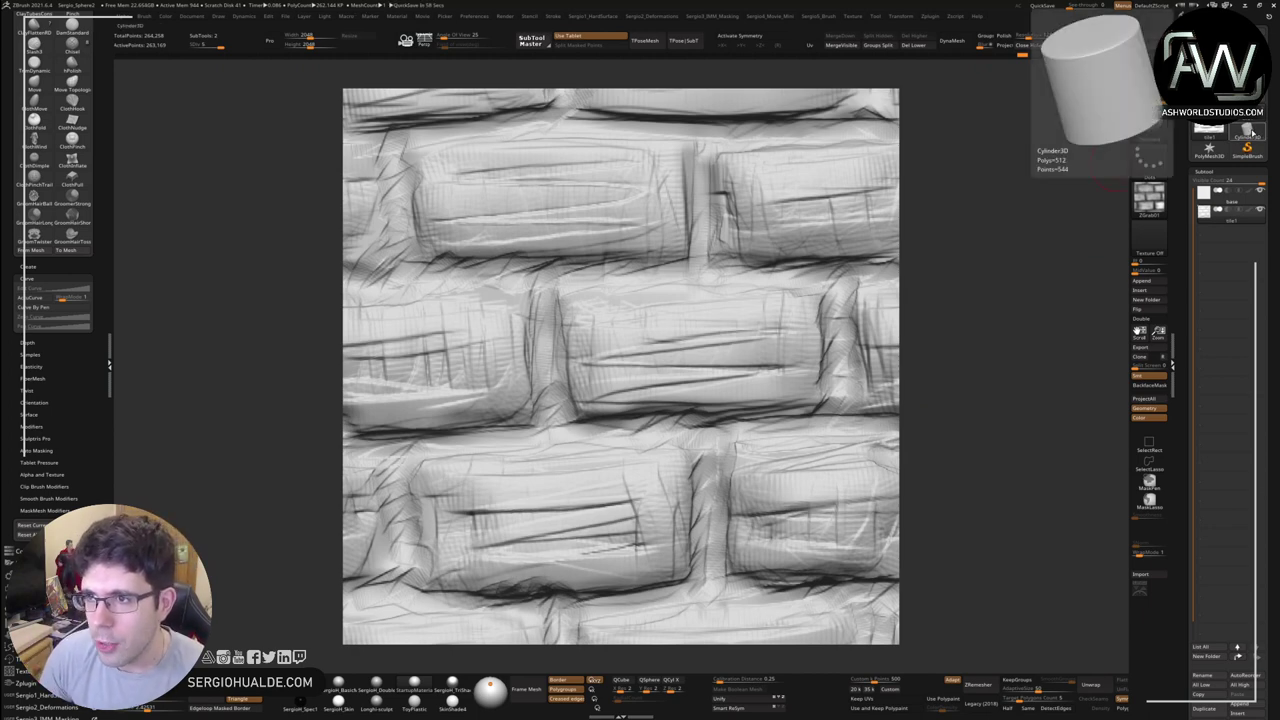
Step: Load a Cylinder3D tool and convert it to an editable PolyMesh3D
click(1248, 132)
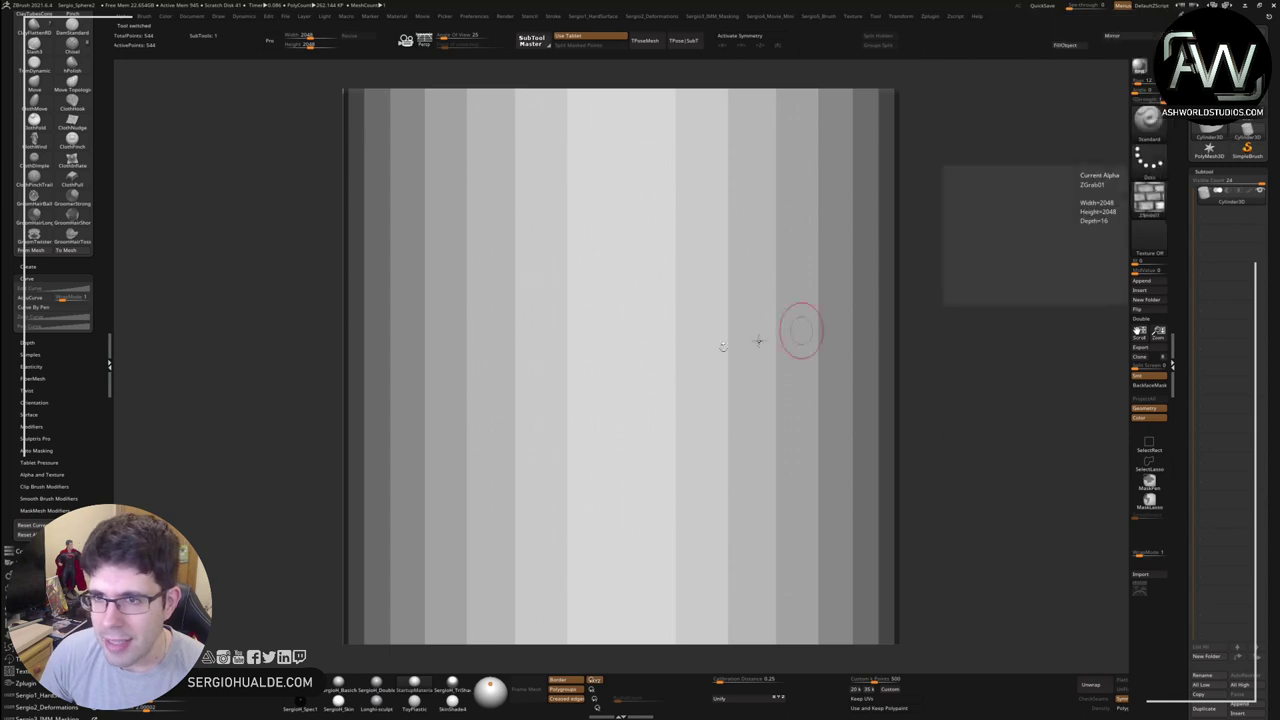
key(f)
mouse_move(694, 266)
mouse_down()
mouse_move(648, 322)
mouse_move(677, 357)
mouse_move(609, 371)
mouse_move(681, 310)
mouse_move(766, 354)
mouse_move(686, 291)
mouse_up()
click(1209, 151)
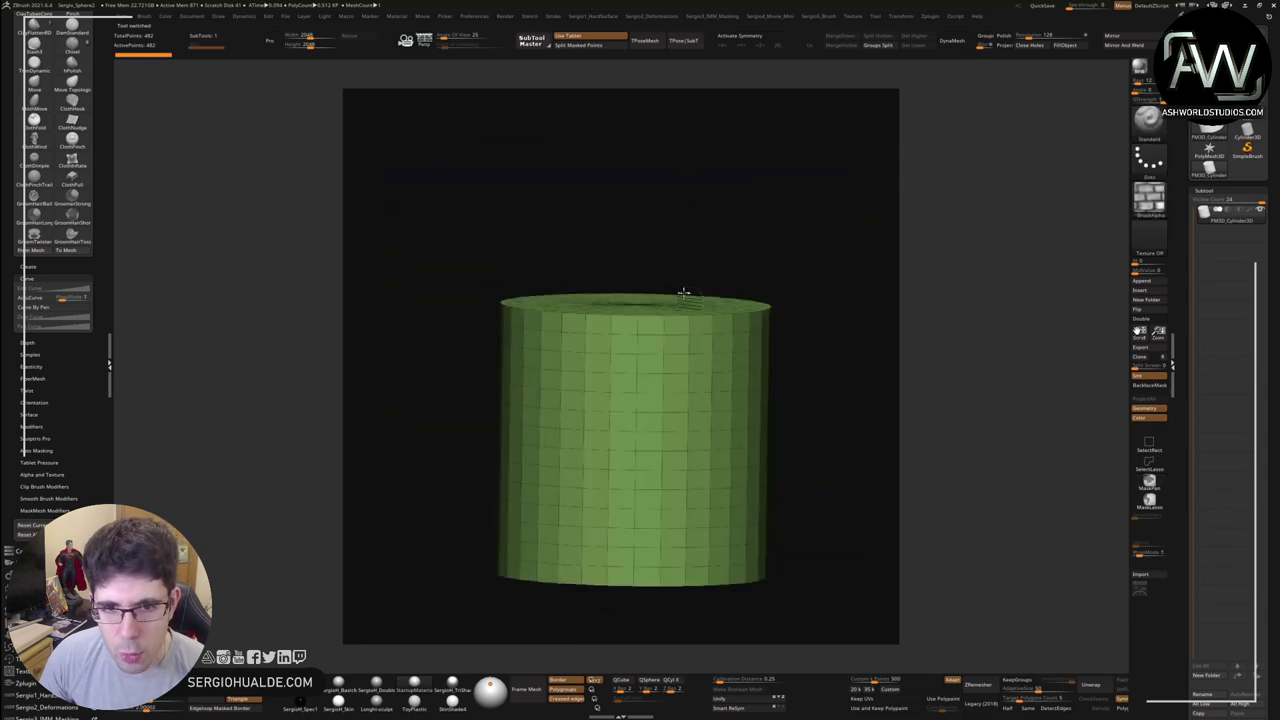
Step: Hide parts of the cylinder to give the top cap its own polygroup, then show all
ctrl+shift+drag(762, 254, 413, 323)
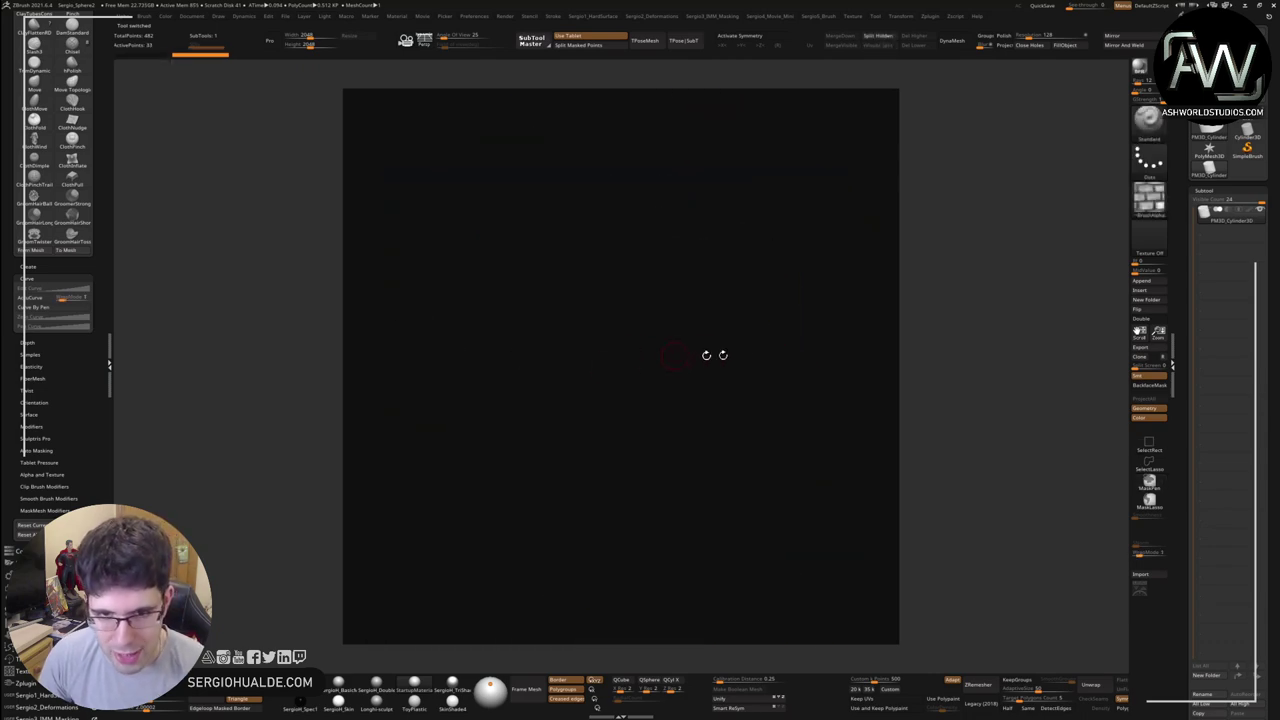
ctrl+shift+click(706, 355)
ctrl+shift+drag(766, 626, 448, 569)
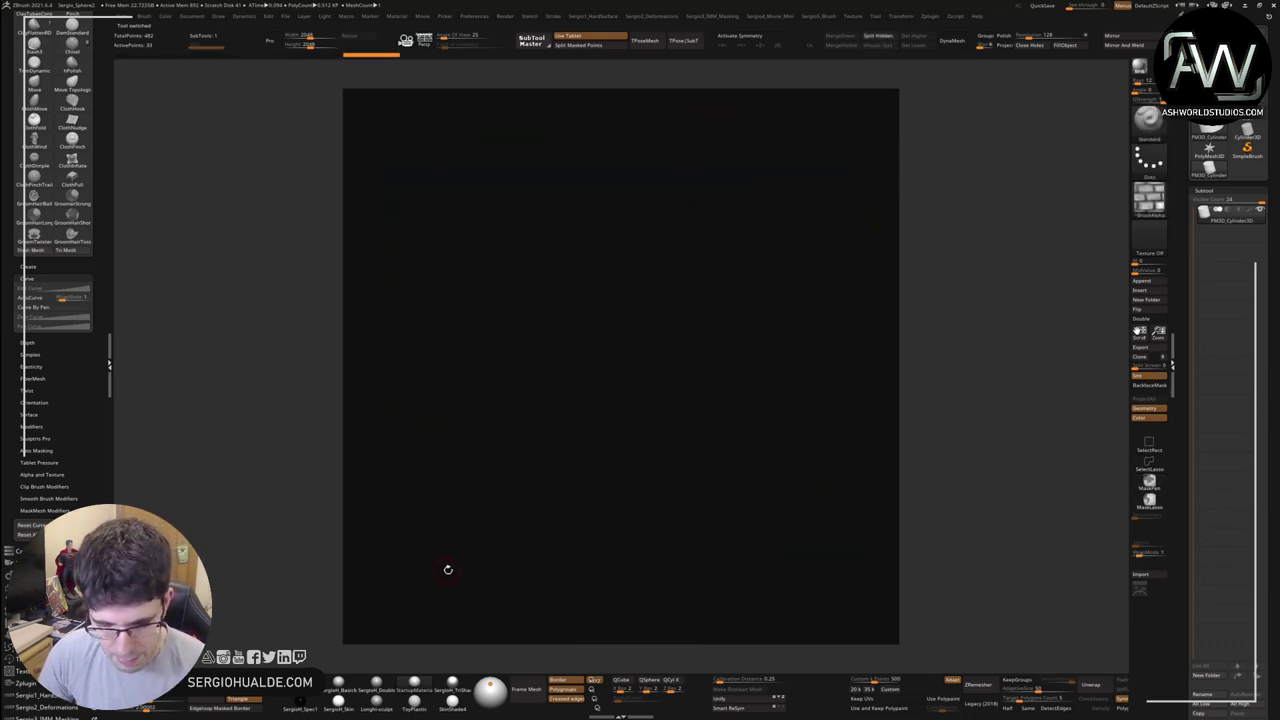
ctrl+shift+click(760, 457)
mouse_move(760, 457)
mouse_down()
mouse_move(634, 480)
mouse_move(617, 377)
mouse_move(821, 564)
mouse_up()
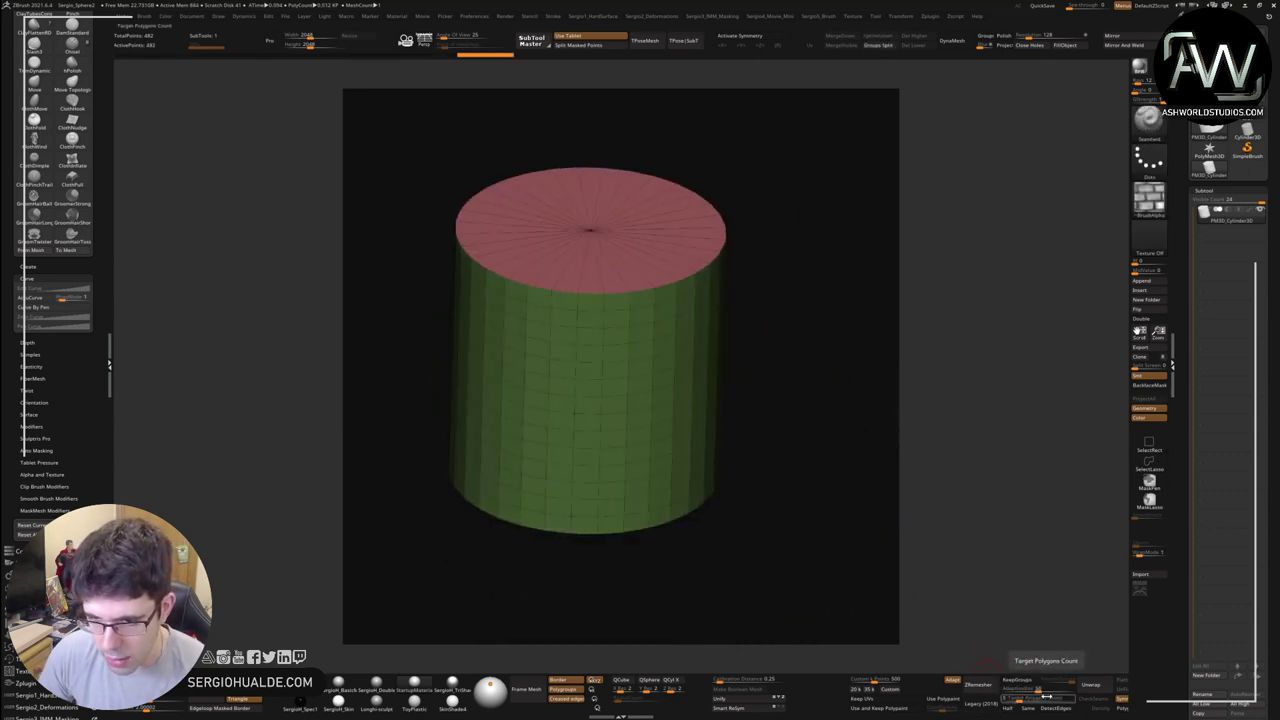
Step: Unwrap the cylinder's UVs with UV Master into two caps and one side strip
click(930, 17)
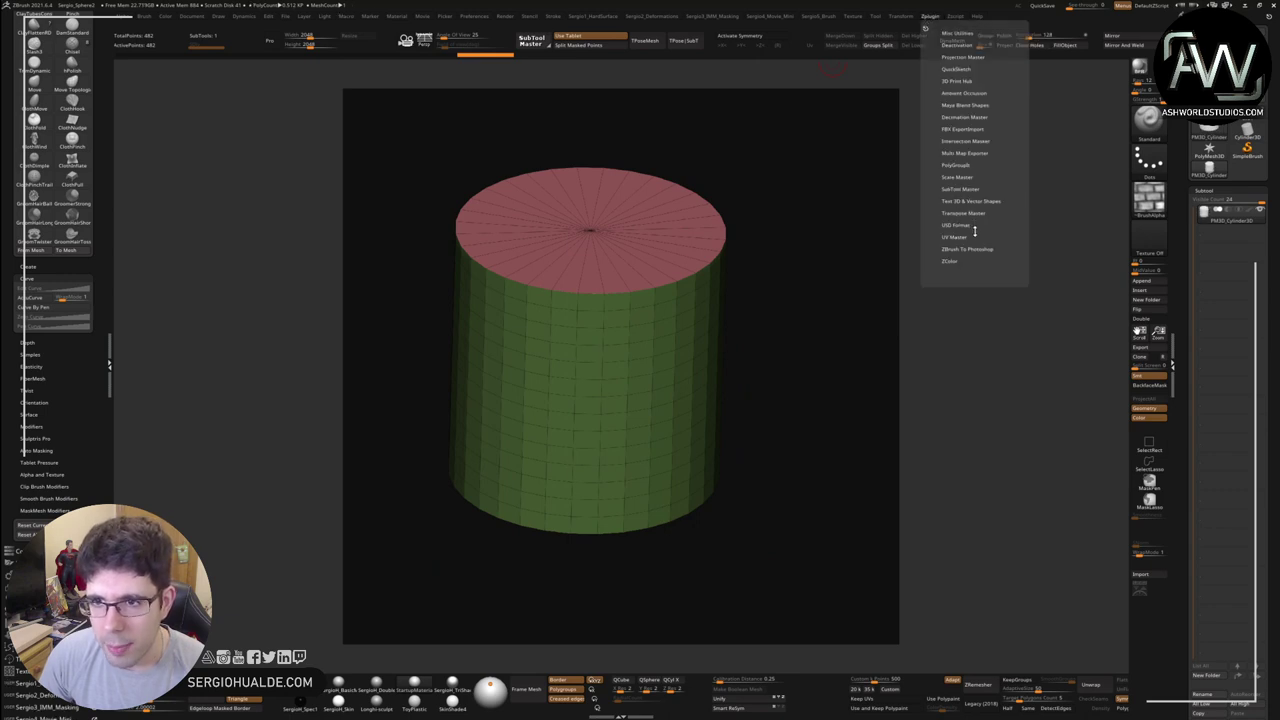
click(958, 237)
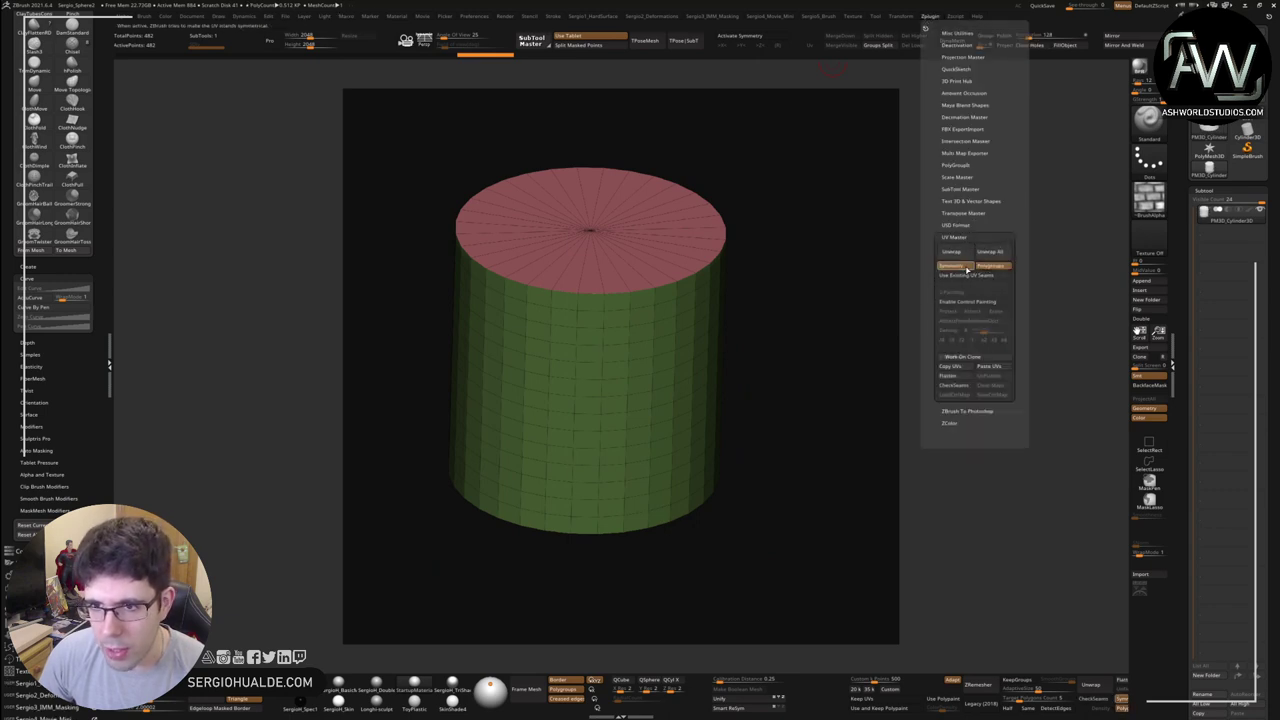
click(994, 251)
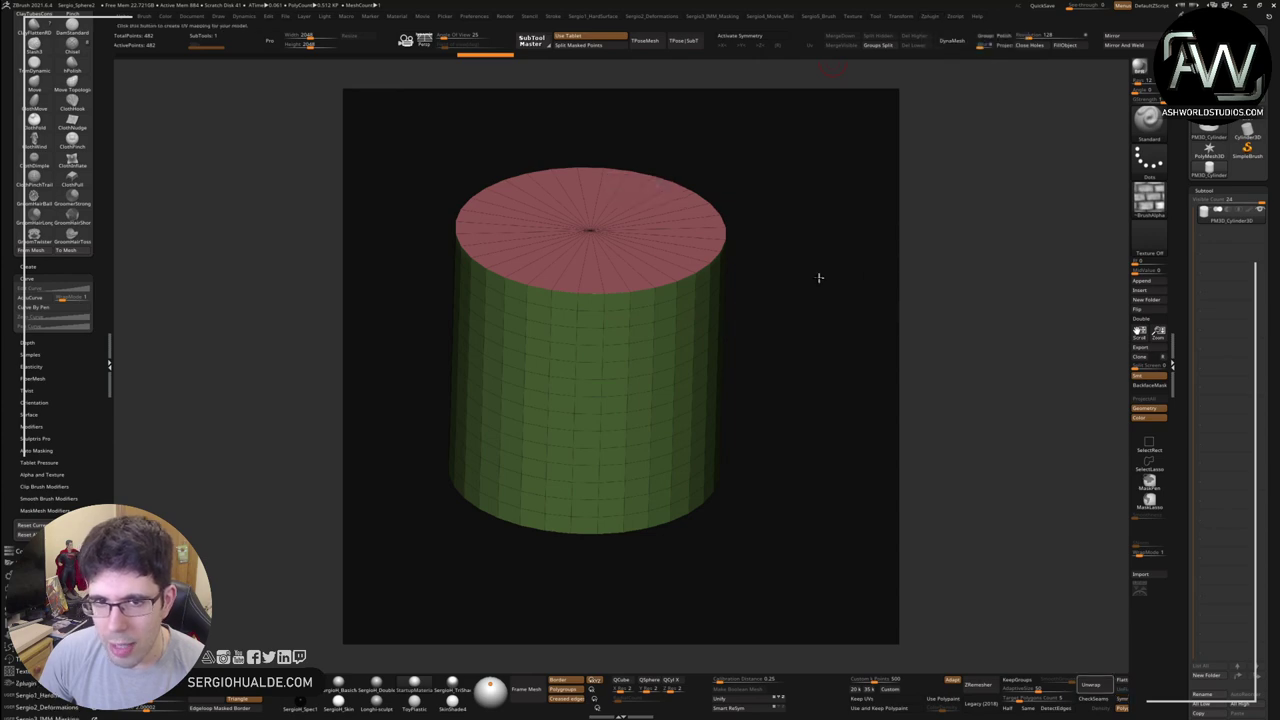
right_drag(628, 346, 733, 308)
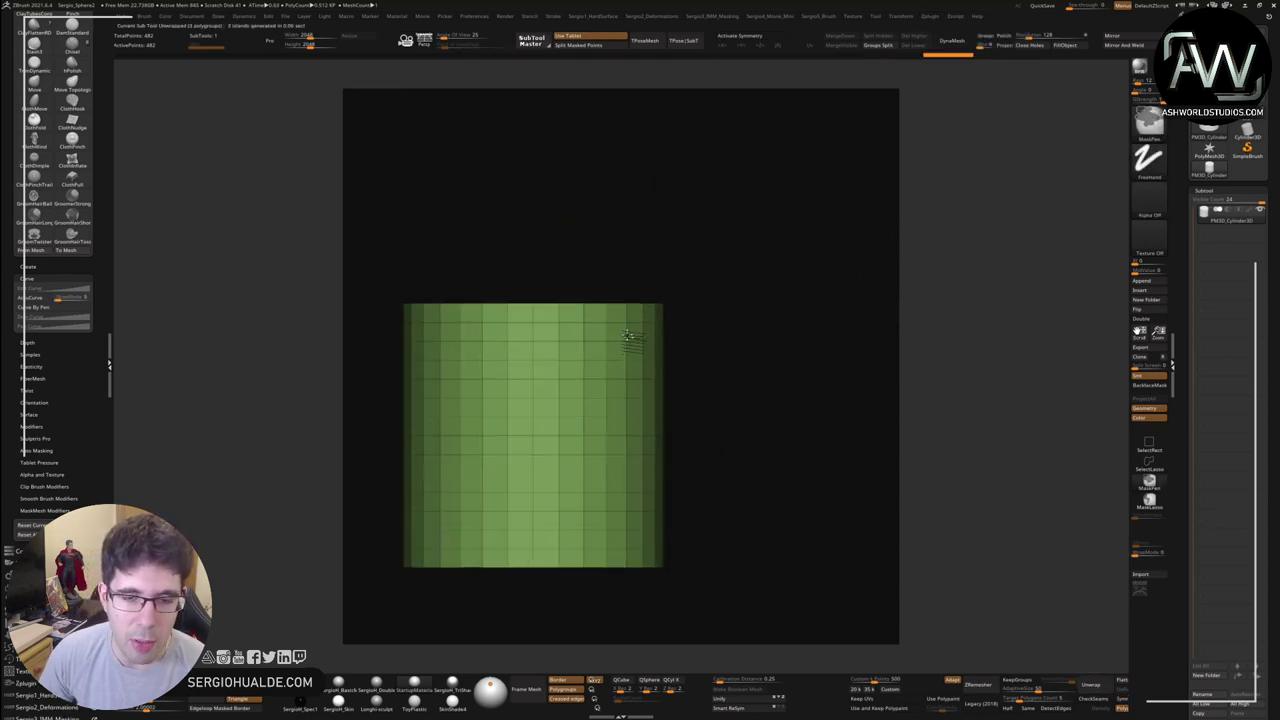
right_drag(800, 214, 844, 91)
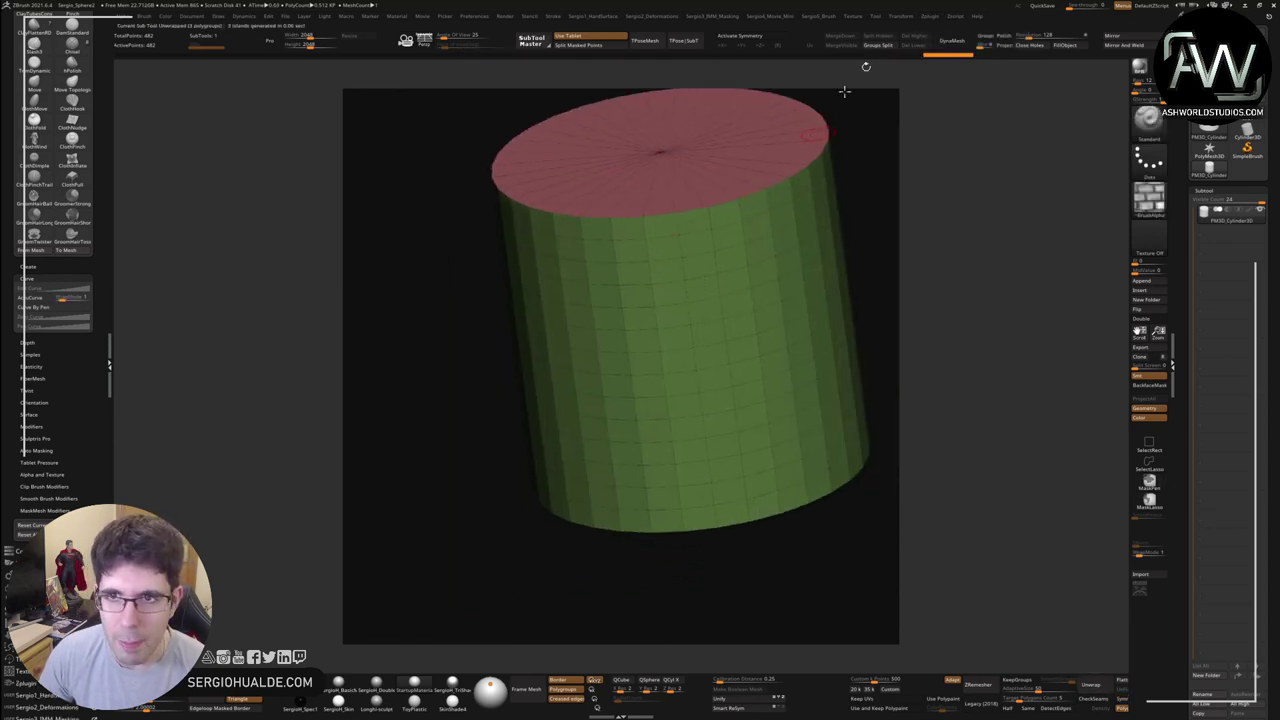
Step: Flatten the UVs, mask the discs, rotate the strip horizontal, then Unflatten
click(941, 17)
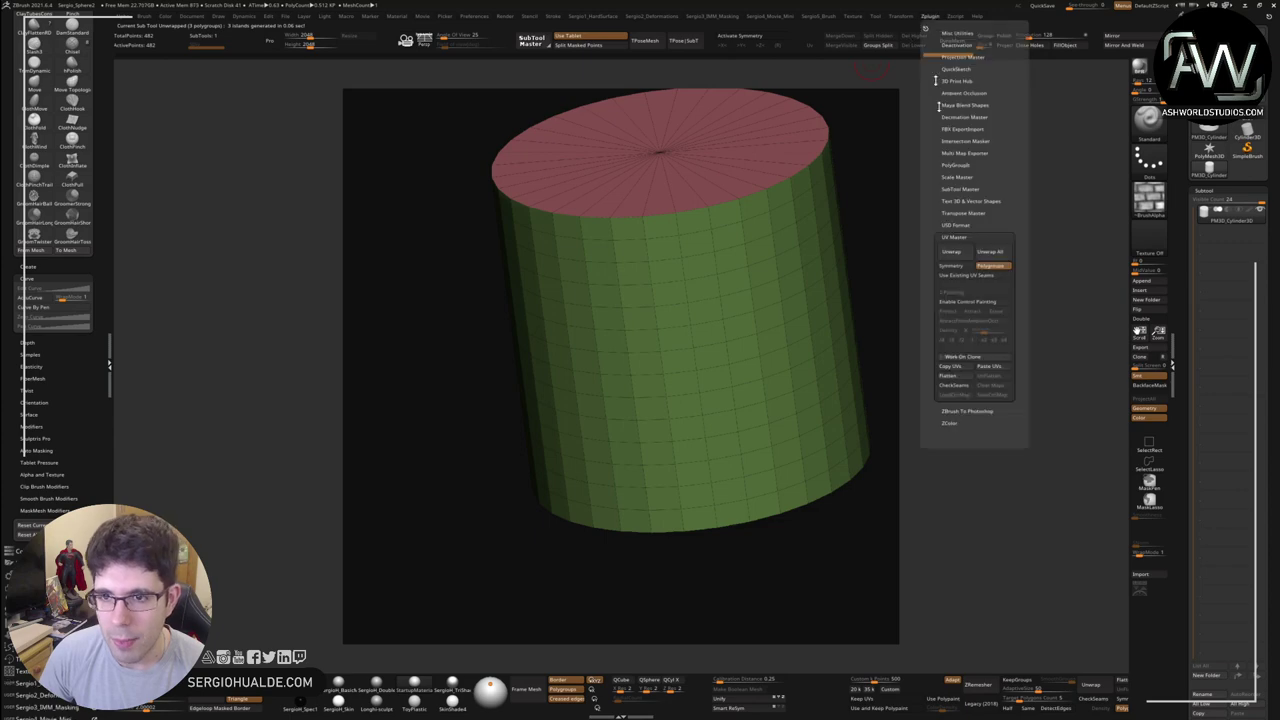
click(960, 376)
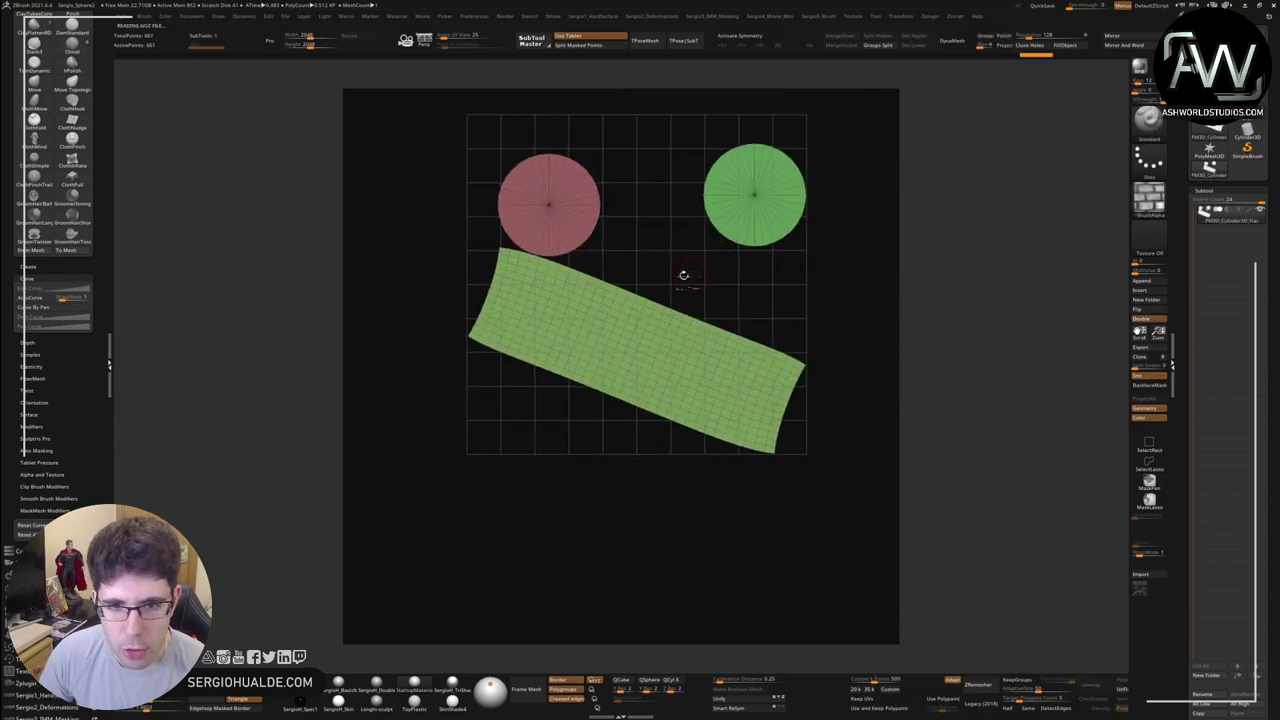
key(f)
key(w)
ctrl+click(652, 378)
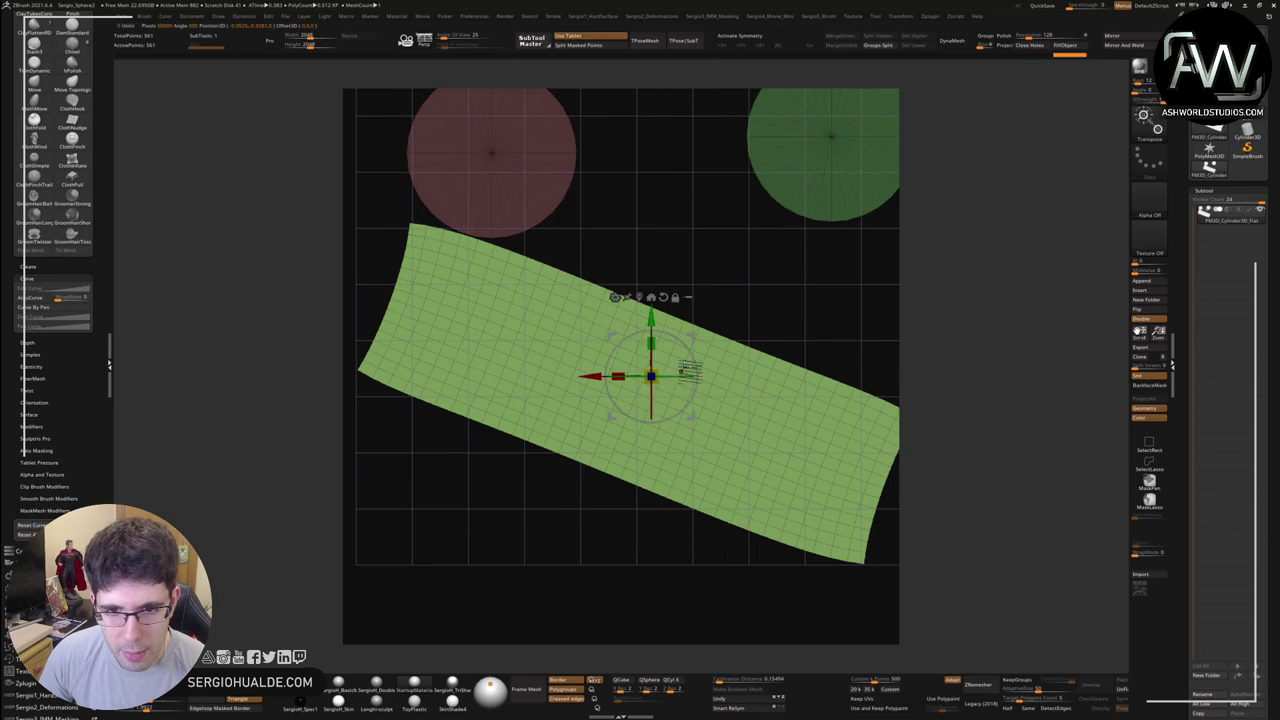
mouse_move(689, 334)
mouse_down()
mouse_move(690, 345)
mouse_move(676, 335)
mouse_move(708, 343)
mouse_move(630, 297)
mouse_up()
click(929, 18)
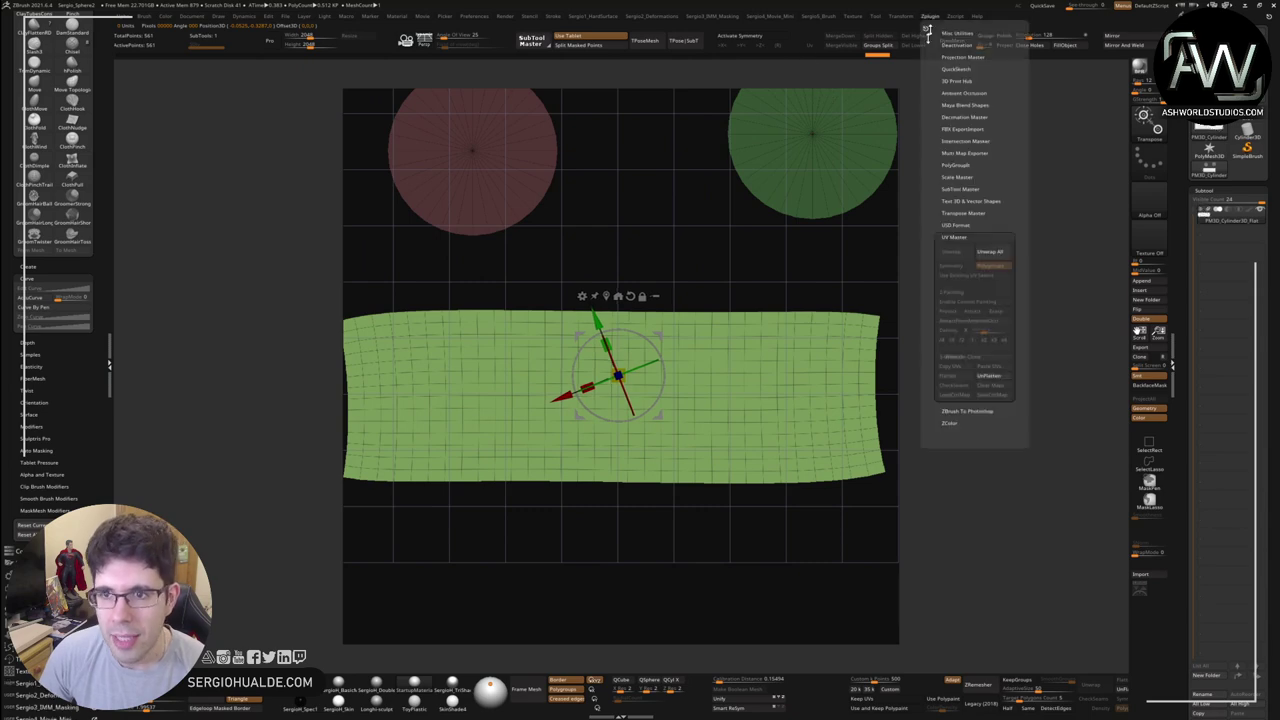
click(990, 375)
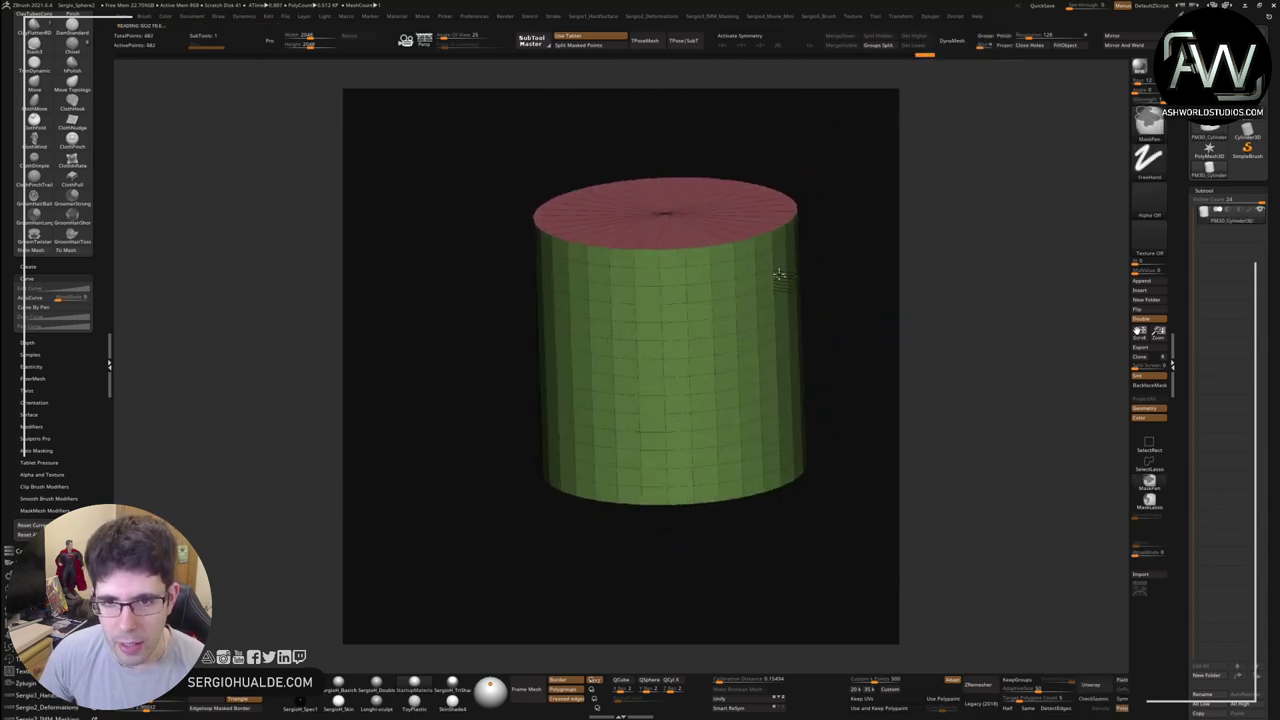
Step: Turn off Polyframe and crease the cylinder's polygroup borders with Crease PG
key(shift+f)
key(f)
shift+drag(803, 280, 794, 277)
key(space)
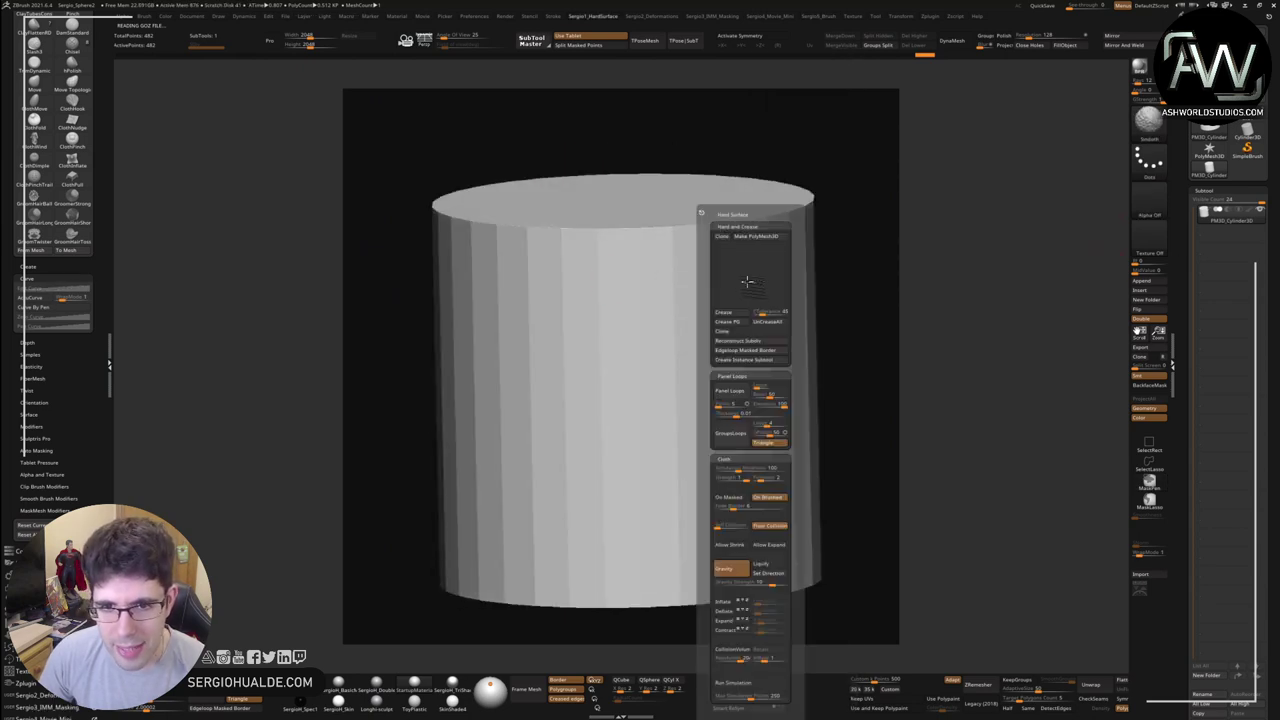
click(742, 325)
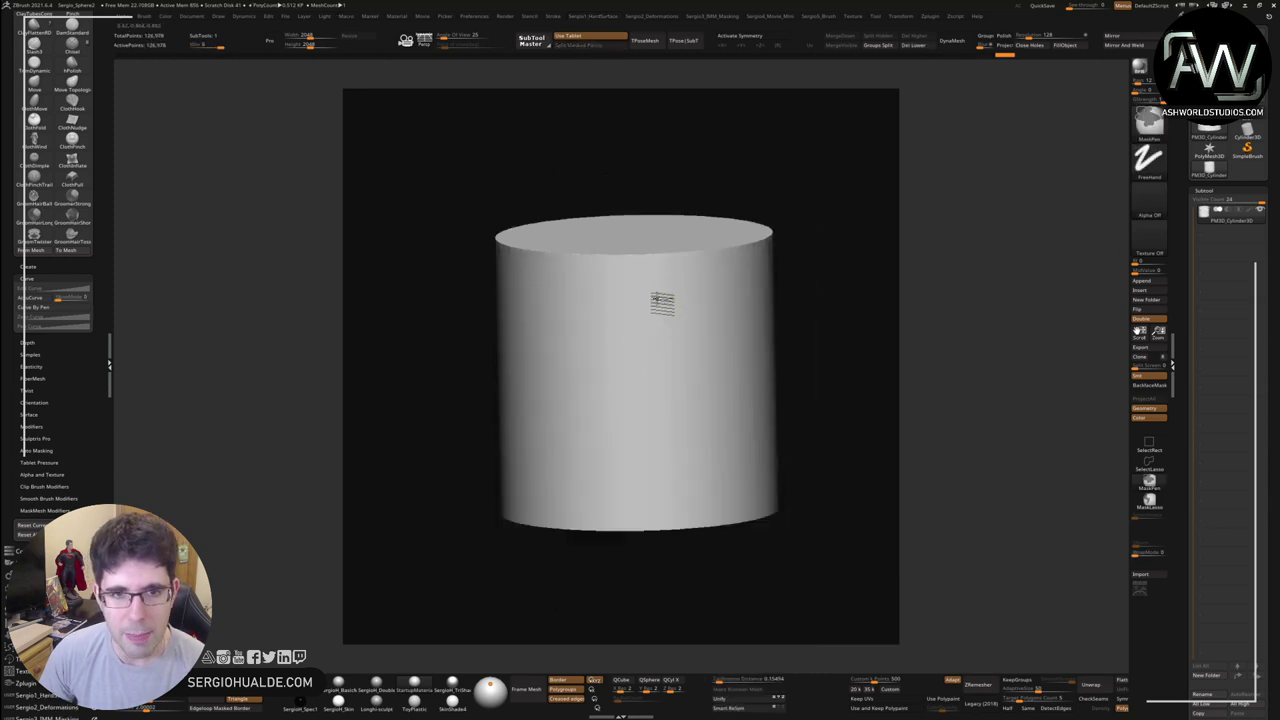
Step: Expand the Tool > Surface settings and reframe the cylinder
click(1208, 190)
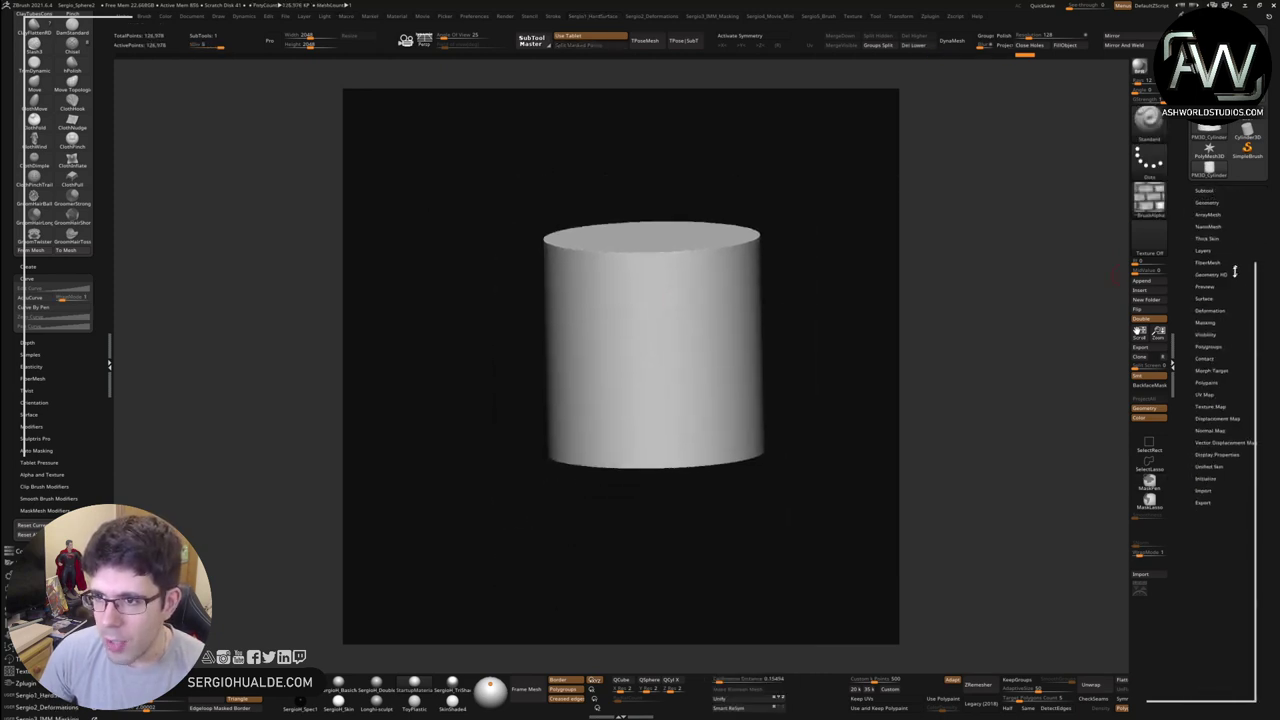
click(1204, 298)
key(f)
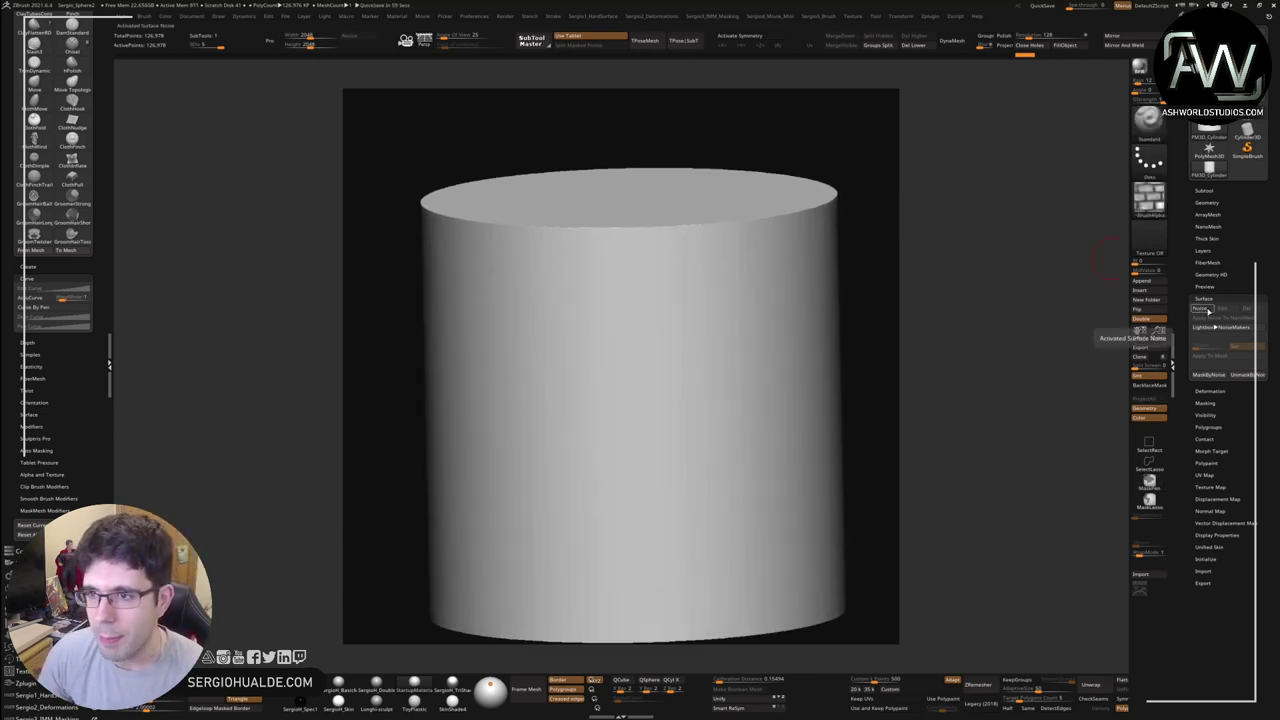
Step: Open NoiseMaker and import ~BrushAlpha.psd as the surface noise alpha
click(1200, 309)
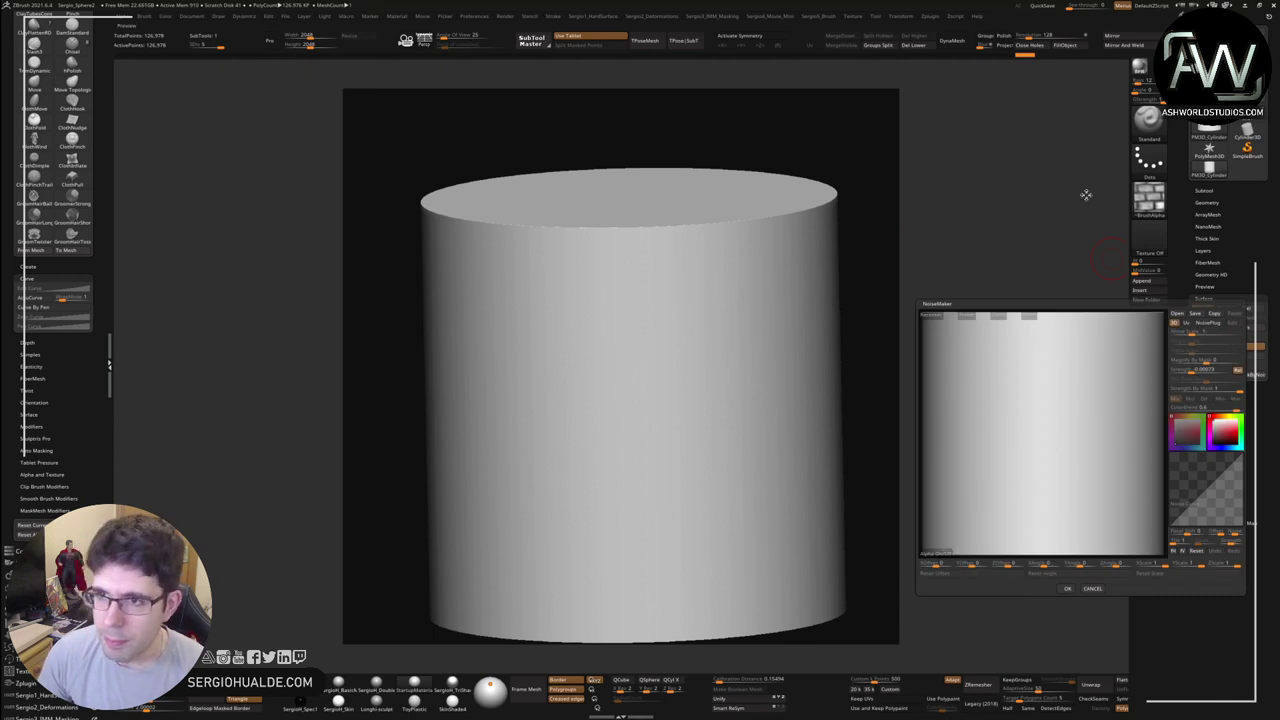
click(1092, 588)
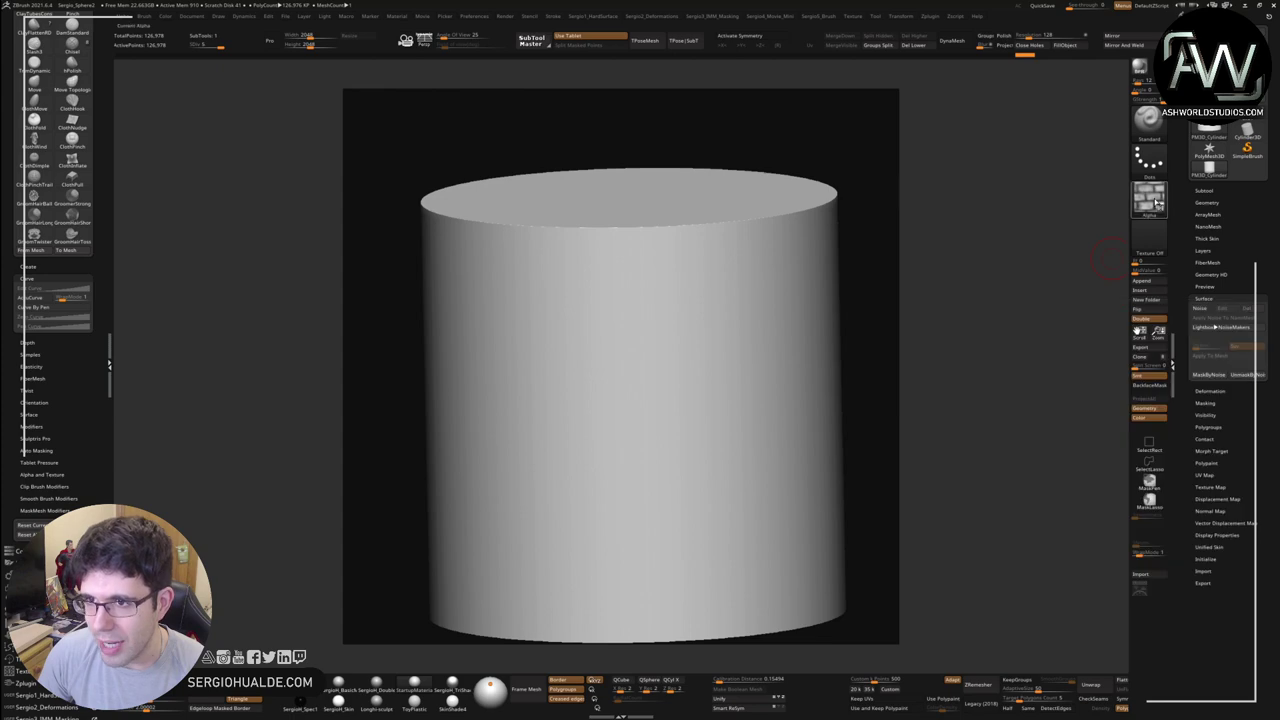
click(1149, 198)
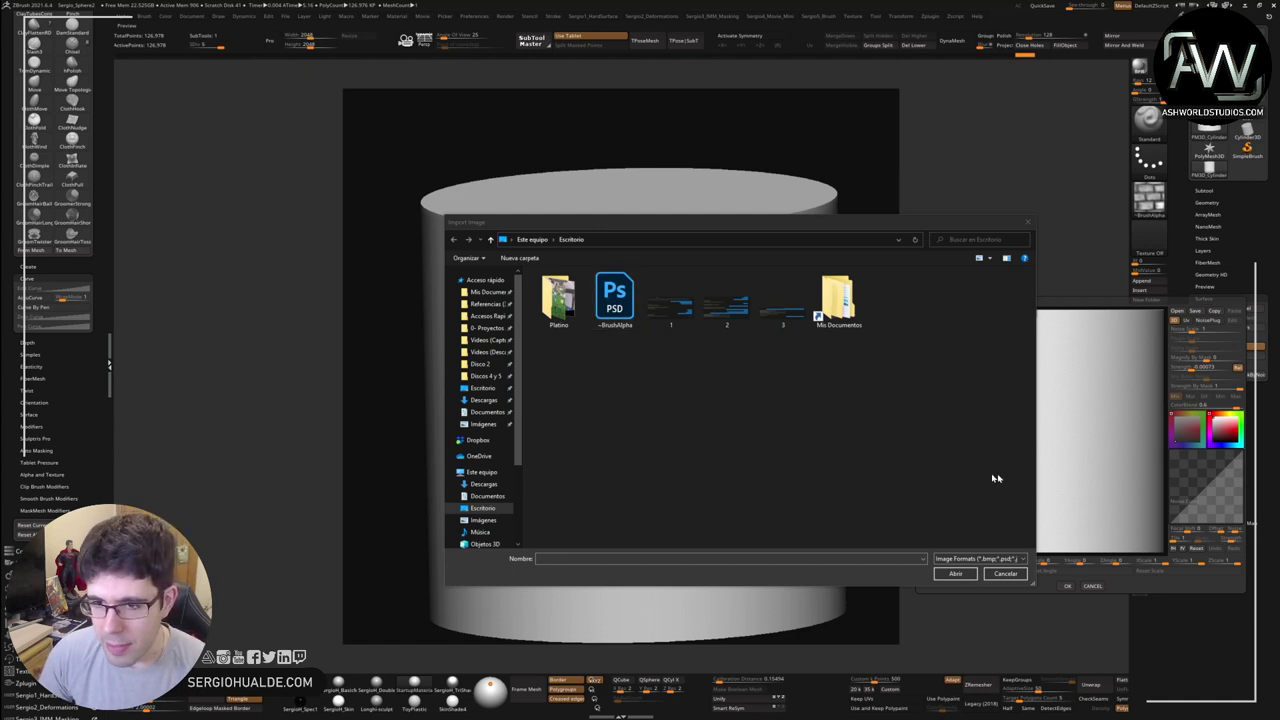
drag(852, 225, 830, 150)
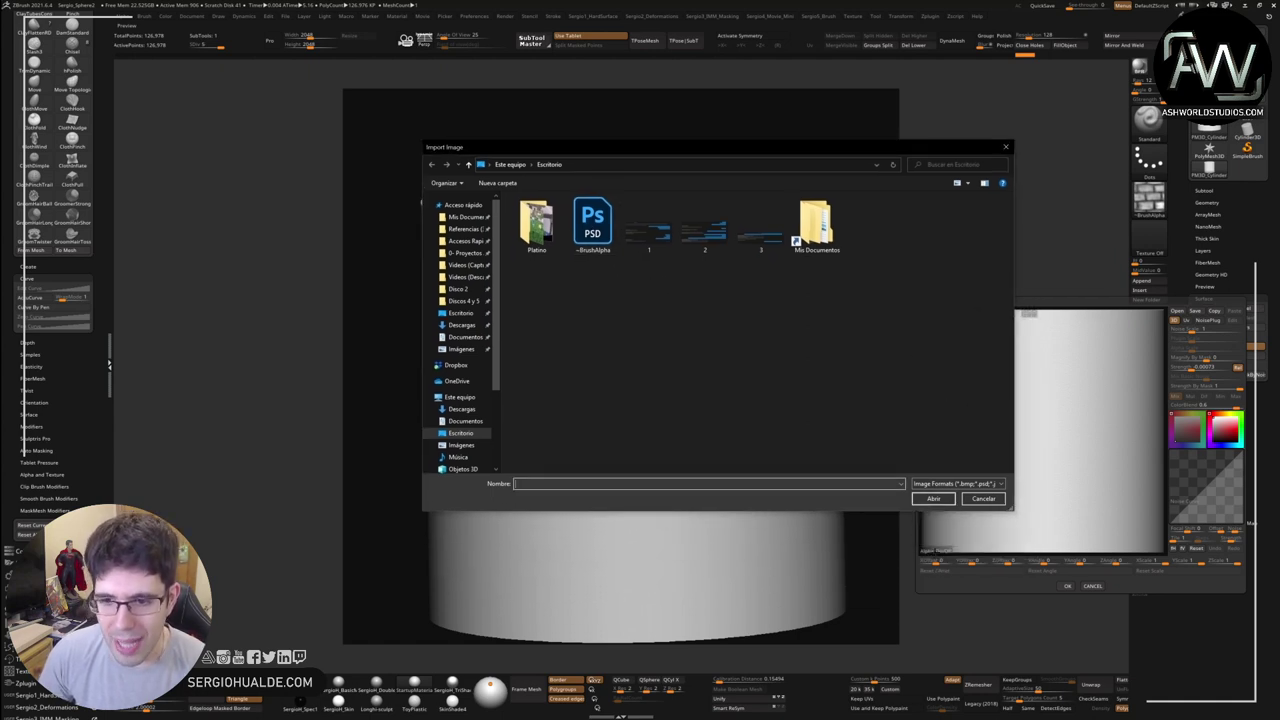
click(590, 225)
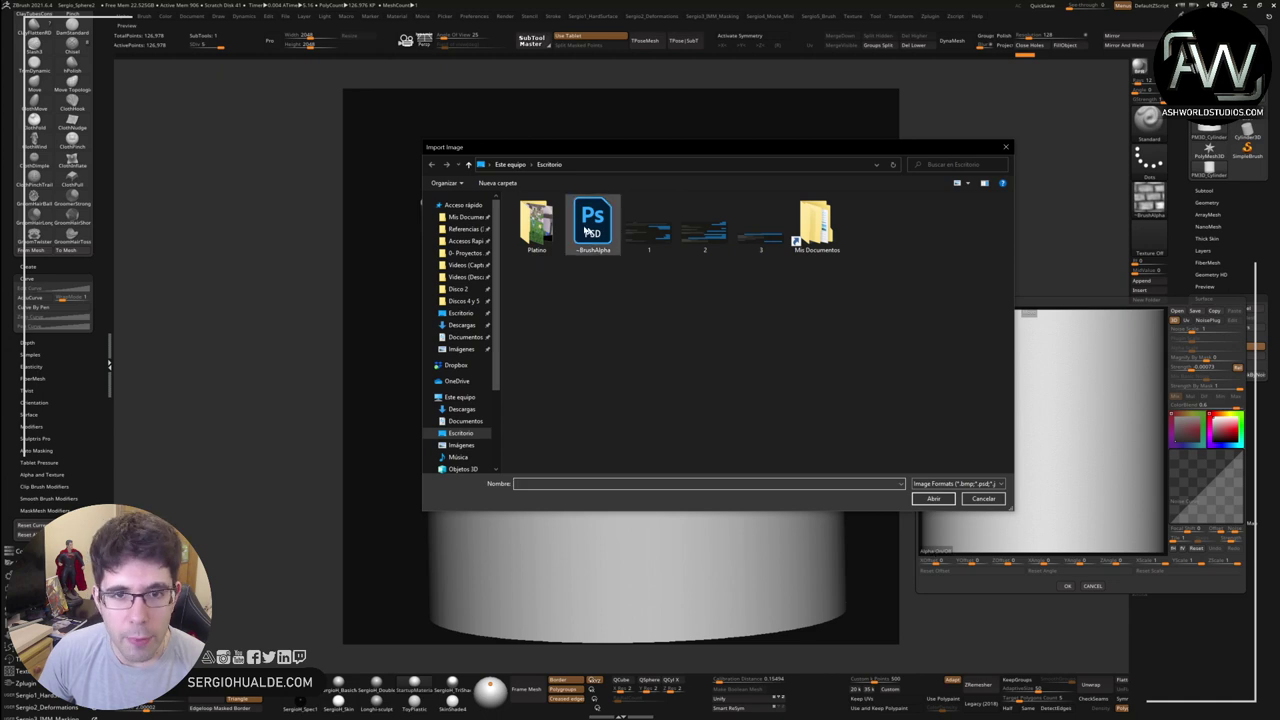
click(931, 499)
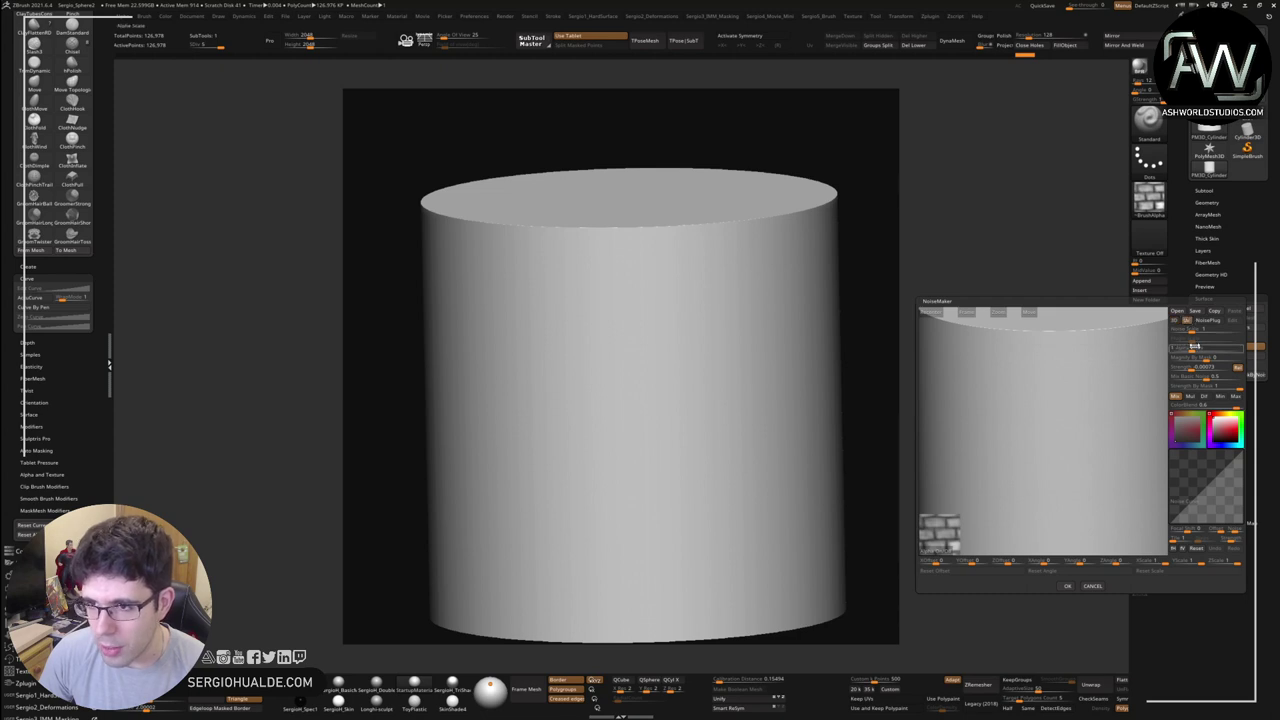
Step: Adjust NoiseMaker Alpha Scale and Strength until bricks read clearly, then apply with OK
drag(1207, 349, 1219, 350)
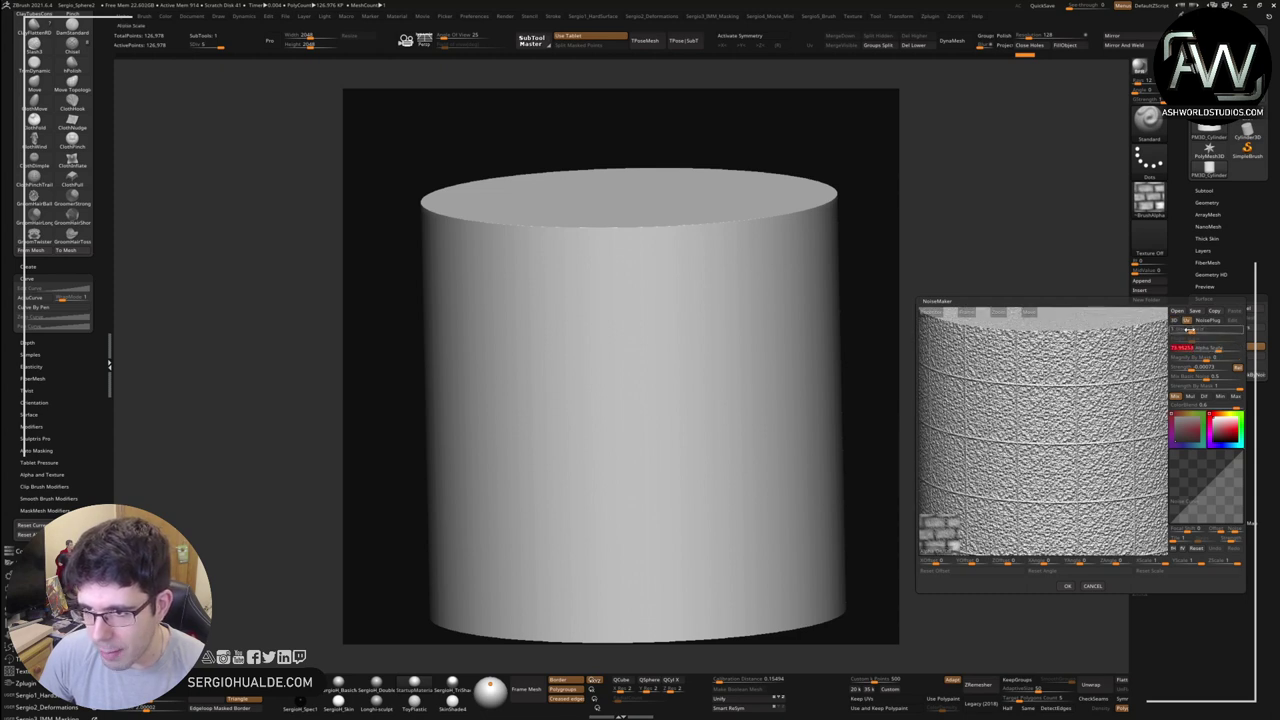
key(Return)
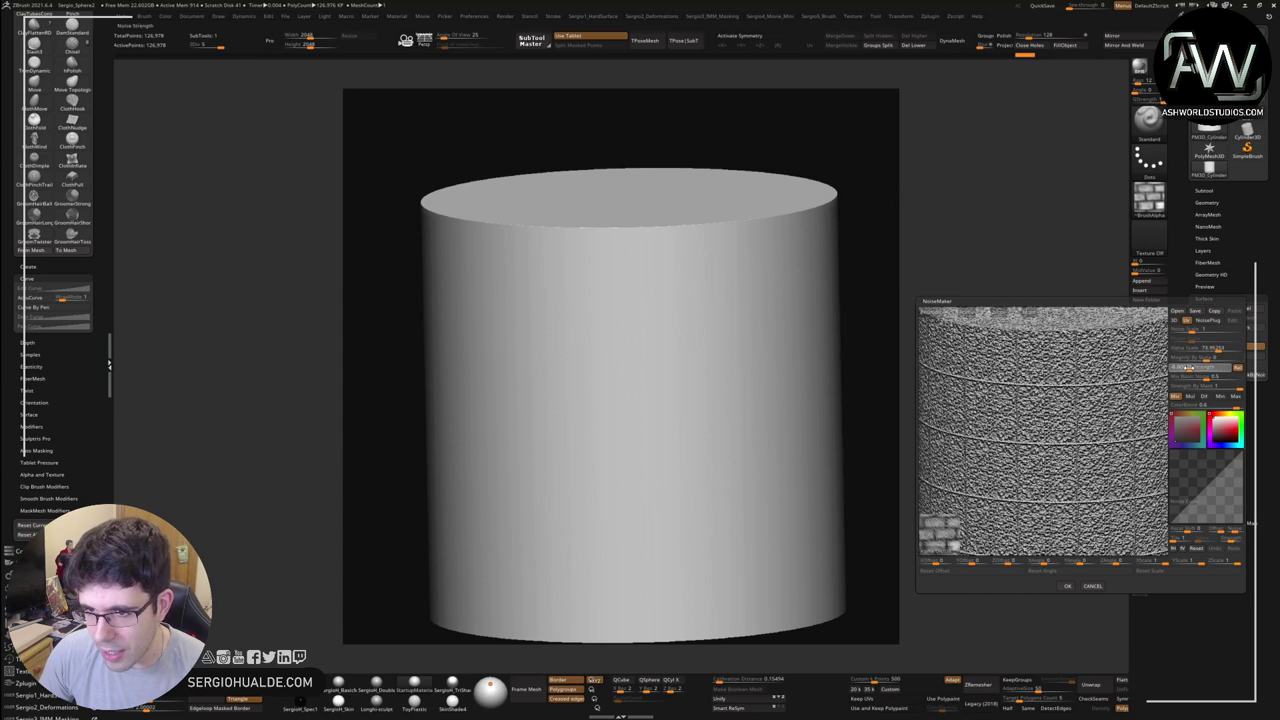
mouse_move(1204, 377)
mouse_down()
mouse_move(1246, 379)
mouse_move(1166, 376)
mouse_move(1196, 365)
mouse_up()
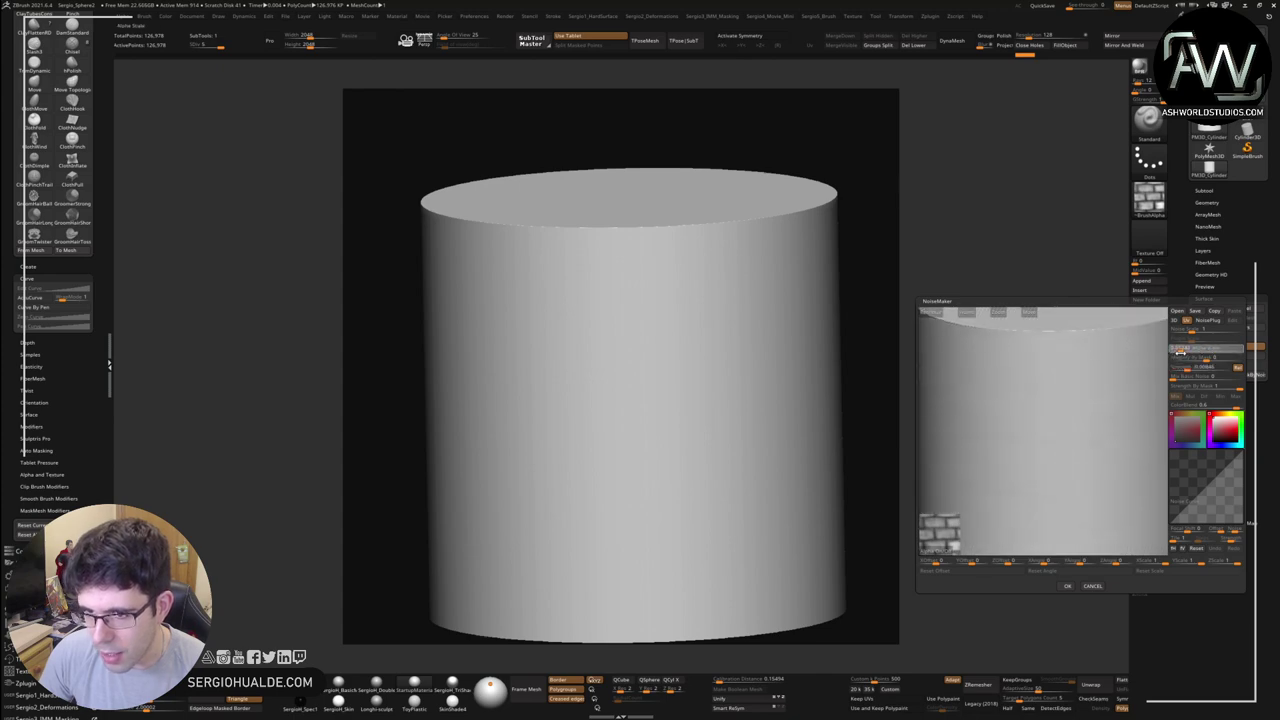
mouse_move(1178, 353)
mouse_down()
mouse_move(1203, 352)
mouse_move(1184, 348)
mouse_up()
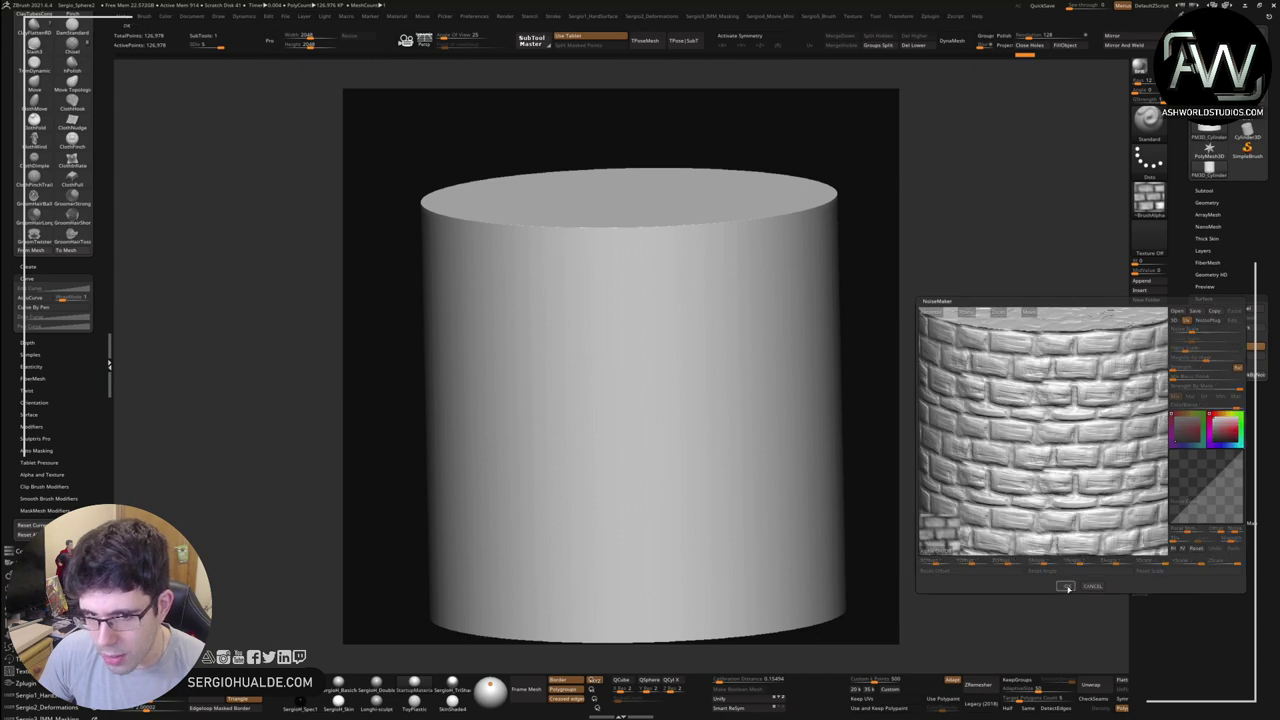
click(1067, 586)
right_drag(722, 441, 750, 350)
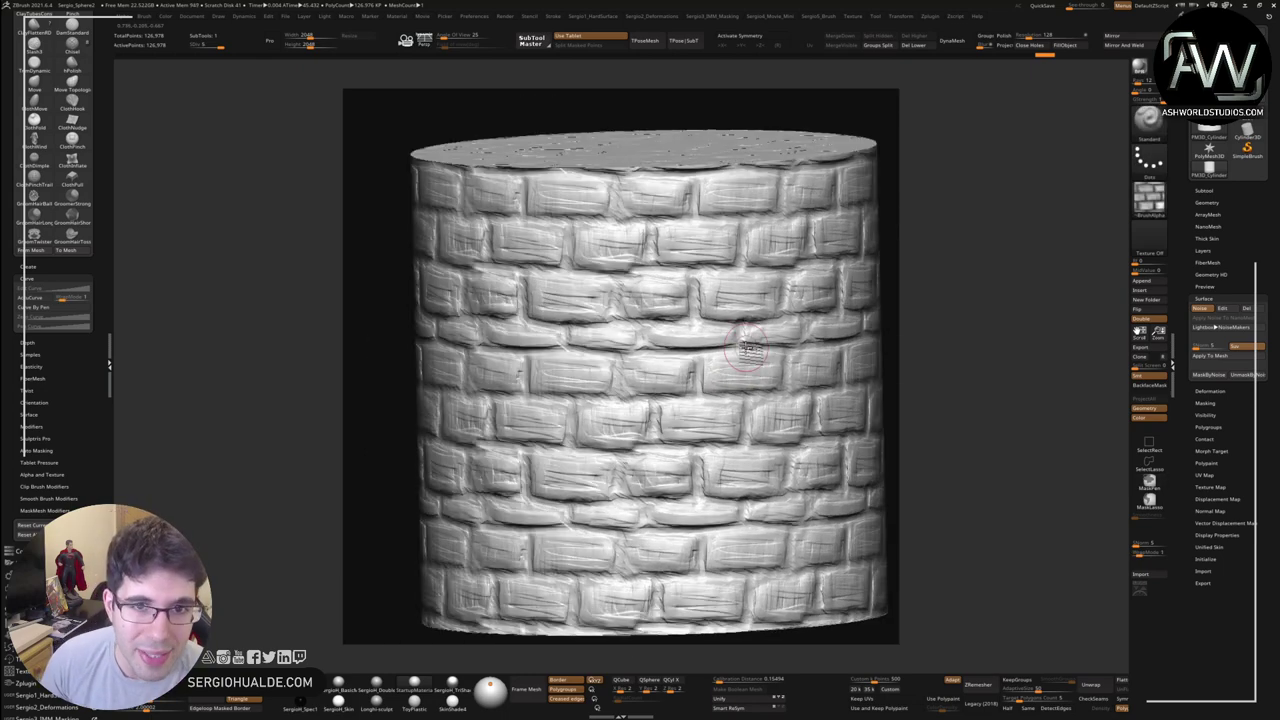
Step: Orbit and zoom around the brick cylinder, then switch Surface Noise off
mouse_move(752, 349)
right_down()
mouse_move(722, 390)
mouse_move(692, 377)
right_up()
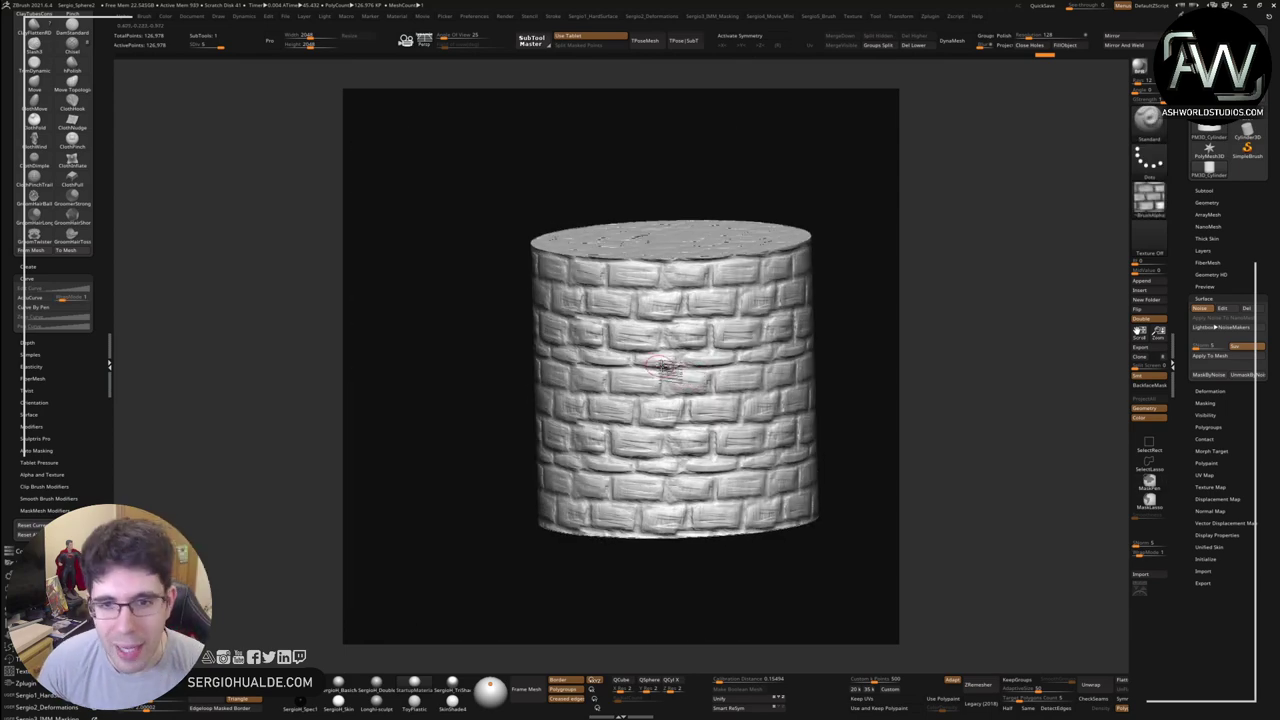
mouse_move(692, 377)
ctrl+right_down()
mouse_move(723, 368)
mouse_move(731, 322)
mouse_move(757, 345)
ctrl+right_up()
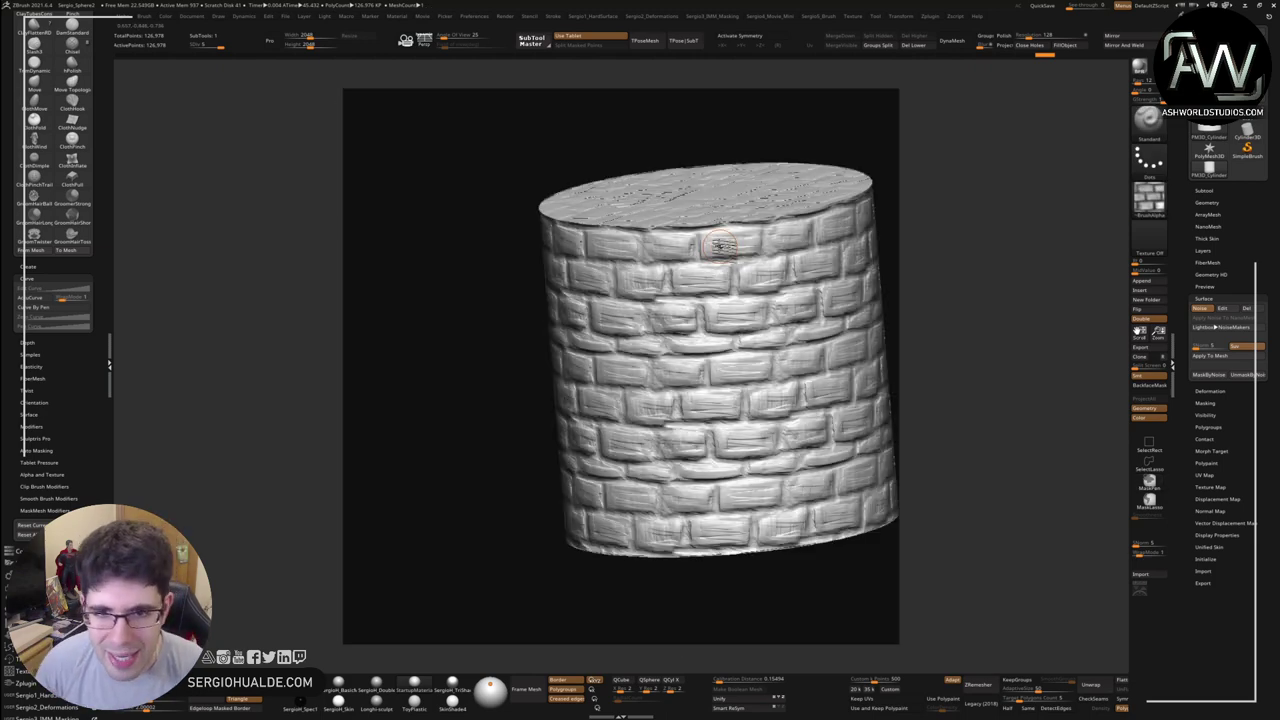
right_drag(720, 245, 686, 292)
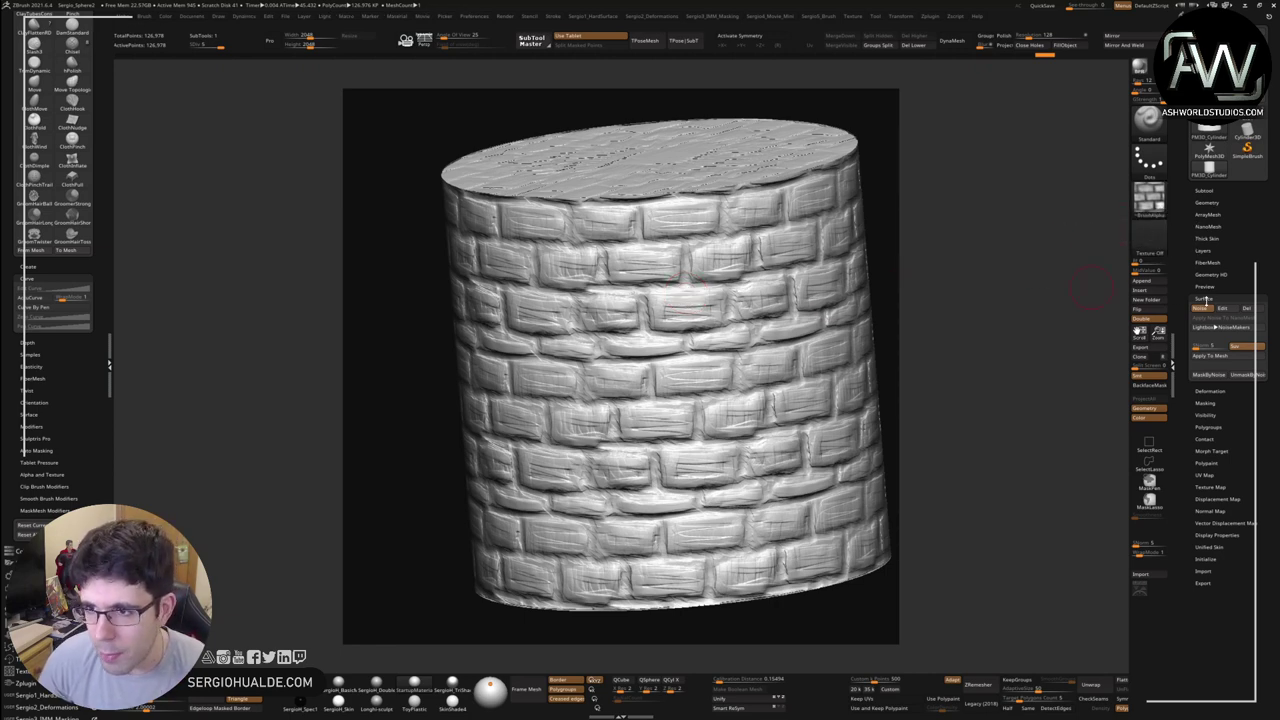
click(1201, 308)
mouse_move(737, 329)
right_down()
mouse_move(731, 362)
mouse_move(768, 300)
right_up()
Step: Switch the brush stroke type to DragRect
click(1152, 170)
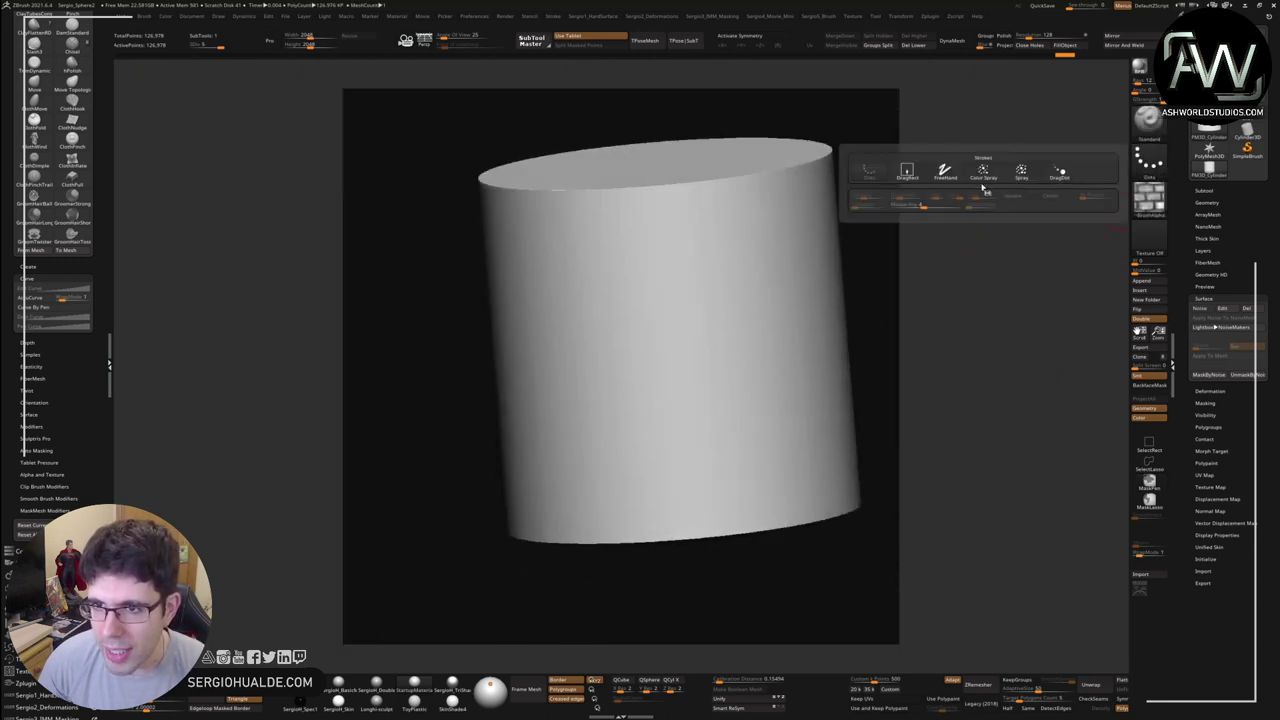
click(906, 172)
scroll(729, 271, up, 3)
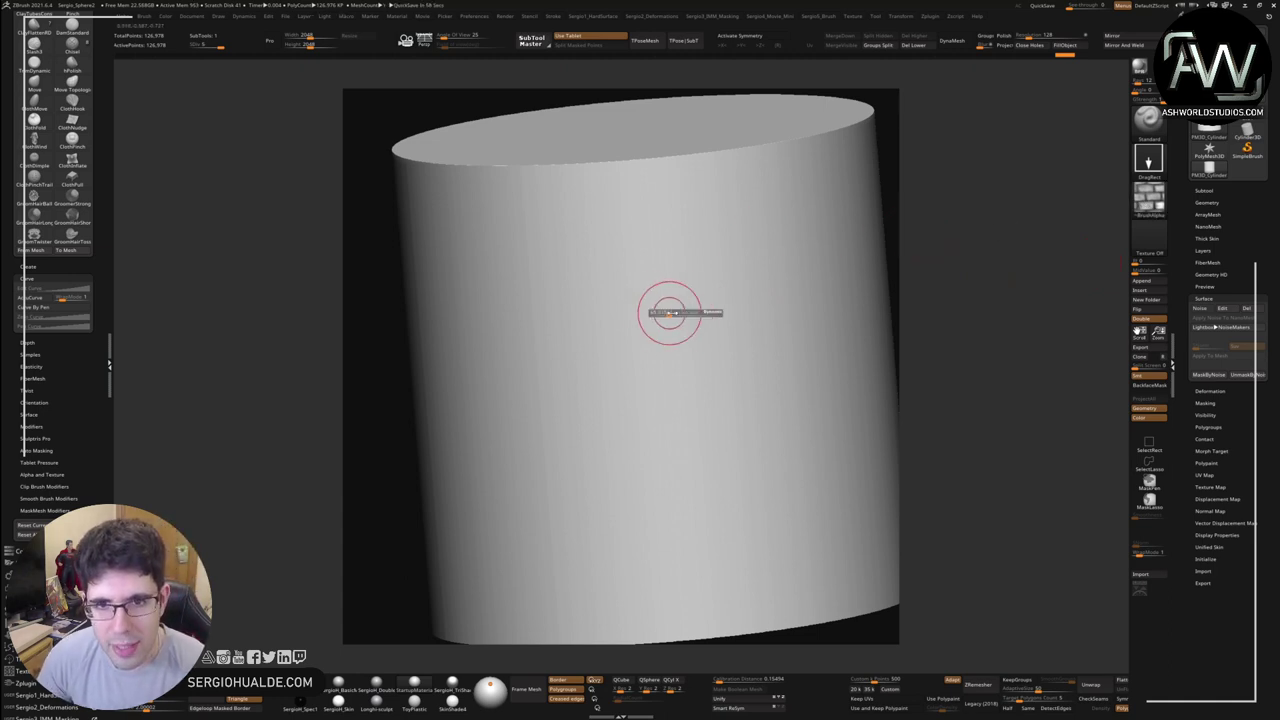
Step: Stamp several brick-alpha blocks across the cylinder front, undoing one misplaced stamp
drag(674, 309, 713, 443)
drag(615, 288, 655, 500)
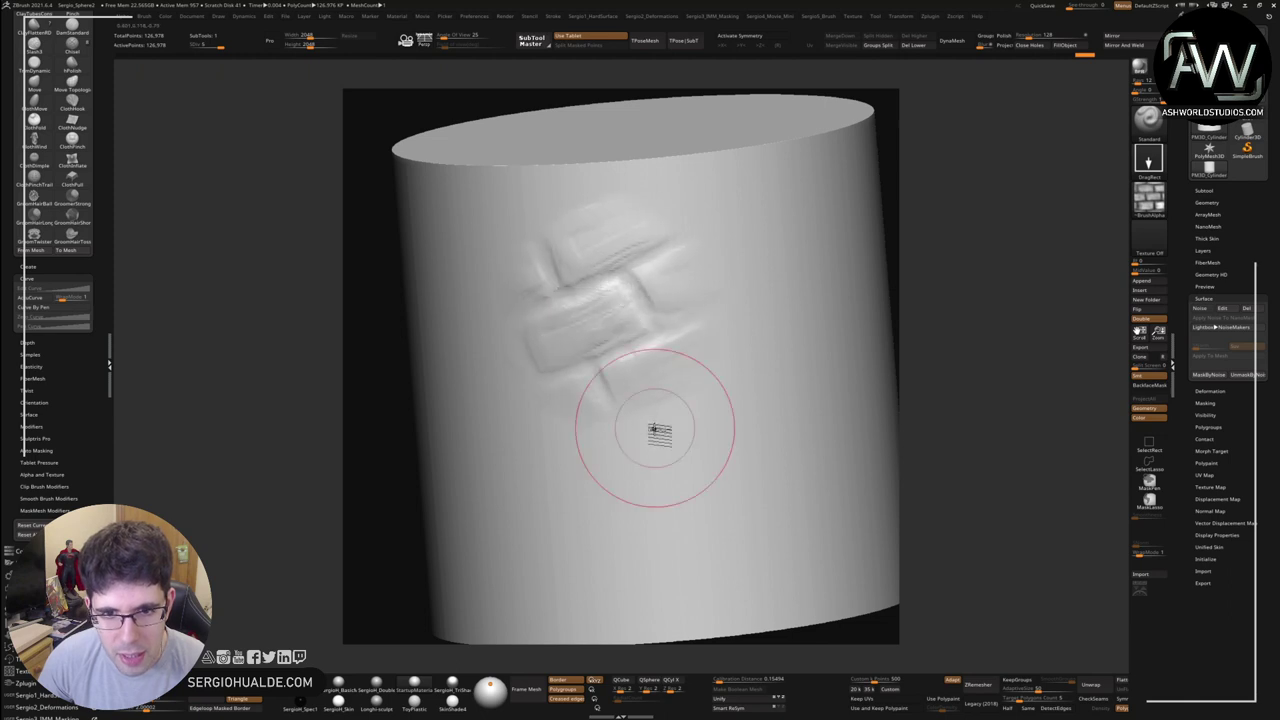
key(space)
key(ctrl+z)
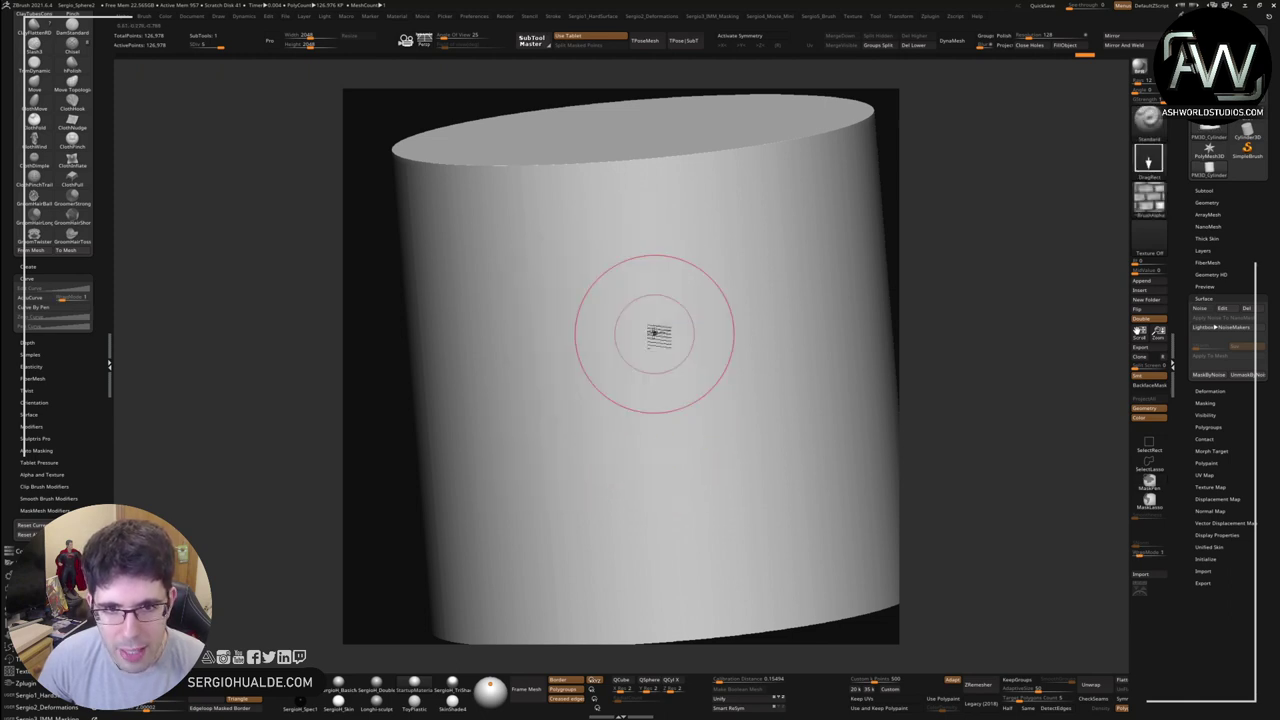
mouse_move(657, 337)
mouse_down()
mouse_move(663, 480)
mouse_move(669, 423)
mouse_move(714, 543)
mouse_move(691, 494)
mouse_move(586, 614)
mouse_move(757, 286)
mouse_move(735, 420)
mouse_up()
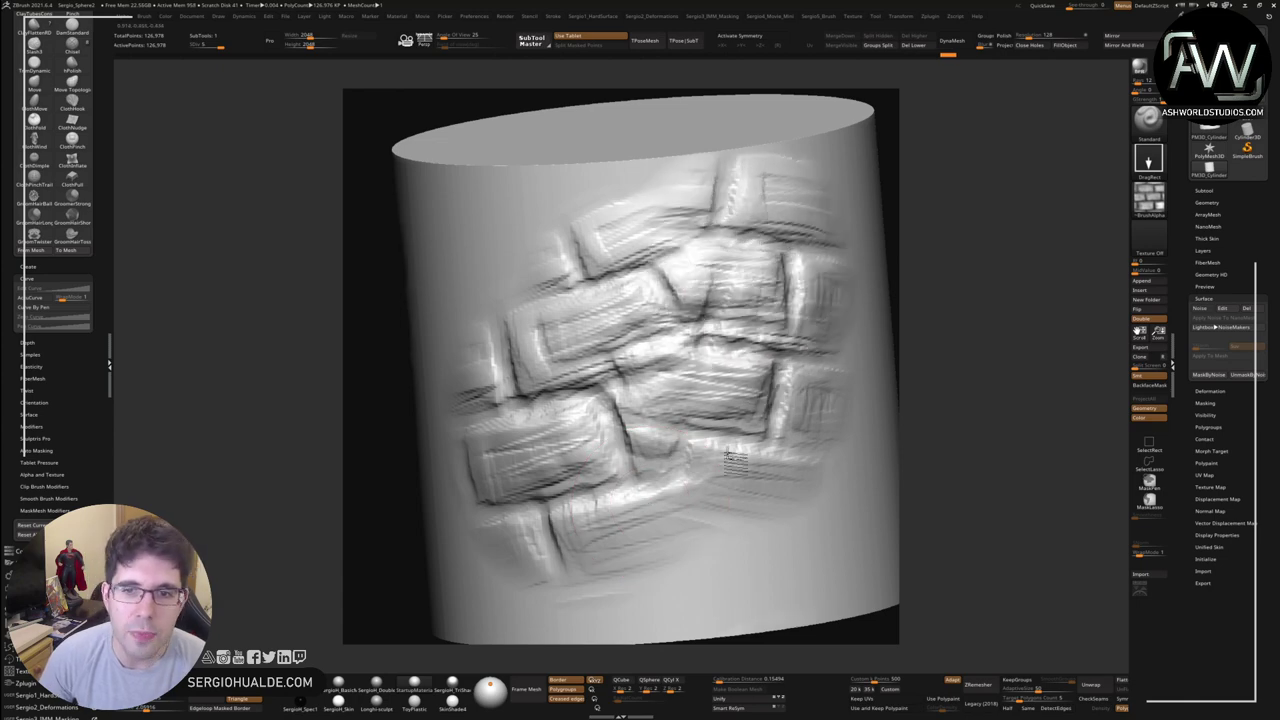
mouse_move(735, 420)
ctrl+right_down()
mouse_move(720, 400)
mouse_move(711, 422)
ctrl+right_up()
mouse_move(711, 422)
mouse_down()
mouse_move(725, 330)
mouse_move(740, 400)
mouse_up()
ctrl+right_drag(740, 400, 728, 360)
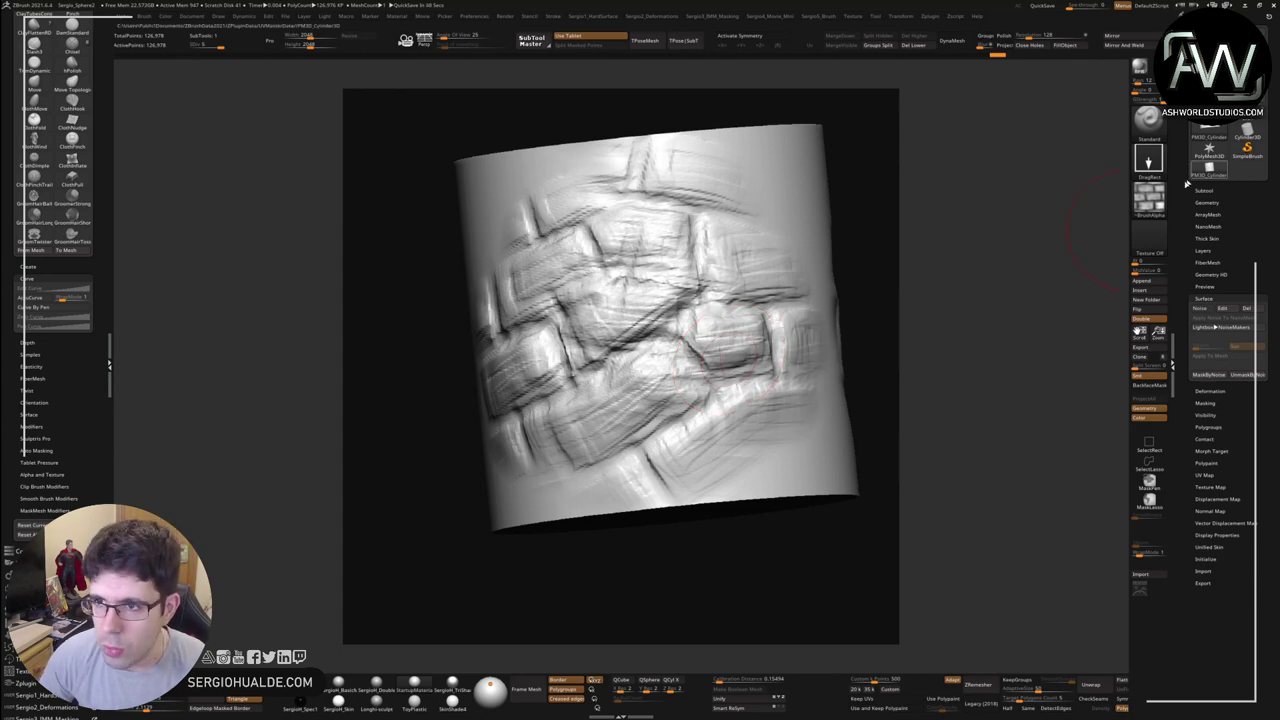
mouse_move(834, 274)
mouse_down()
mouse_move(675, 320)
mouse_move(693, 320)
mouse_up()
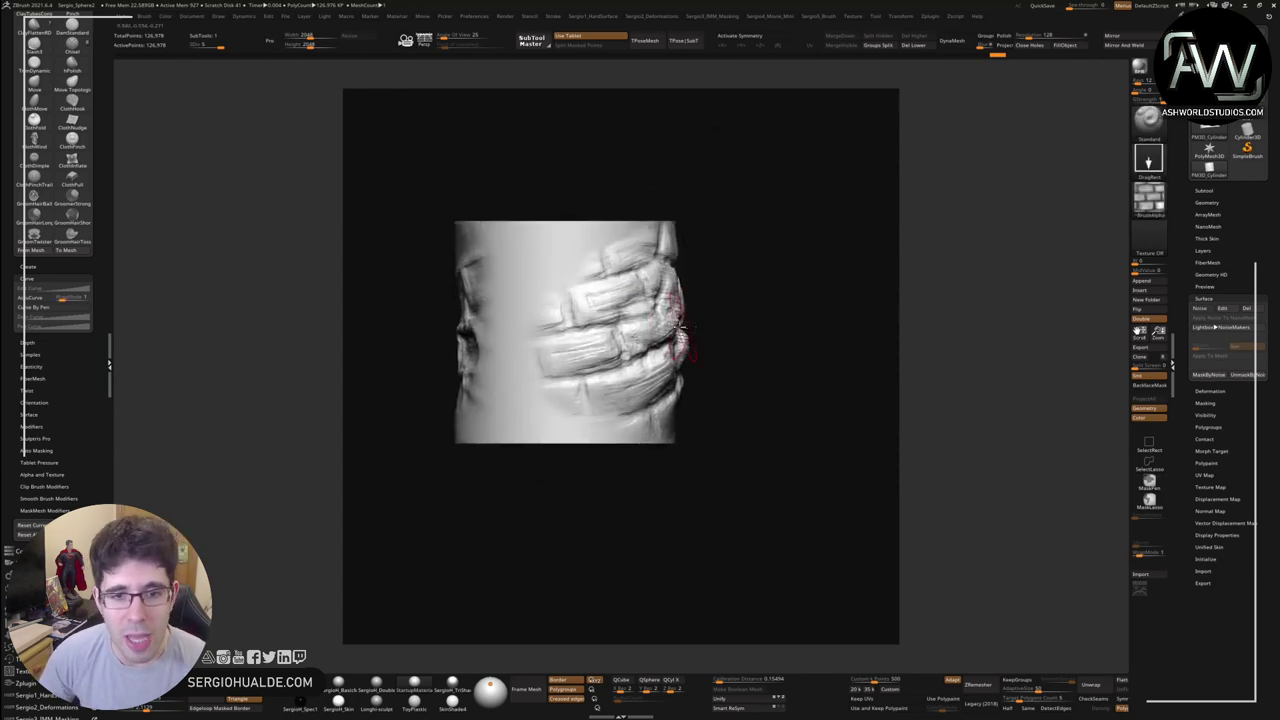